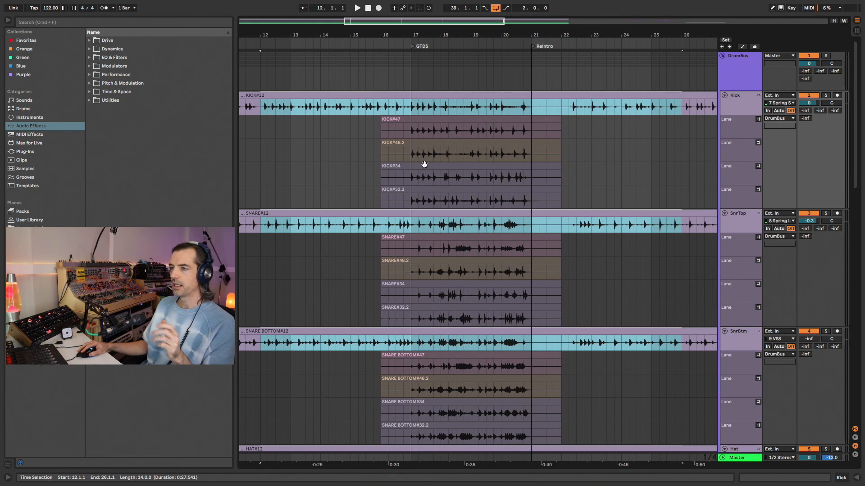
# Select the bar from 19.1.1 to 20.1.1 on the #47 take lane across the grouped drum tracks
pyautogui.moveTo(468, 134); pyautogui.dragTo(499, 134)
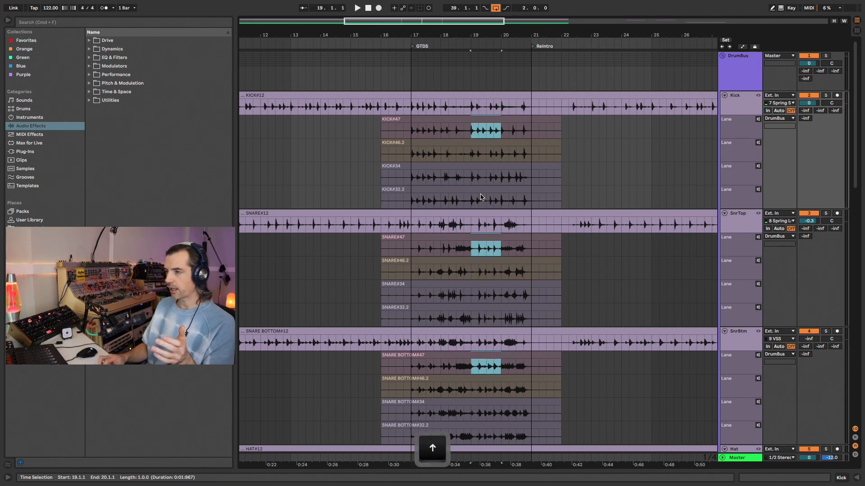
pyautogui.press('Down')
pyautogui.press('Down')
pyautogui.press('Up')
pyautogui.press('Left')
pyautogui.press('Left')
pyautogui.press('Right')
pyautogui.press('Right')
pyautogui.press('Right')
pyautogui.press('Left')
pyautogui.press('super+z')
pyautogui.press('Up')
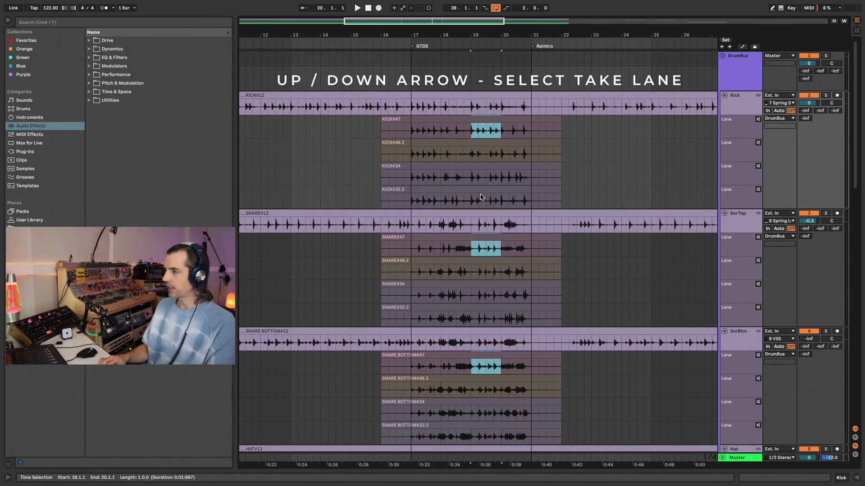
# Audition the selected bar on takes #47 and #46.2 by soloing and playing each take lane in turn
pyautogui.press('t')
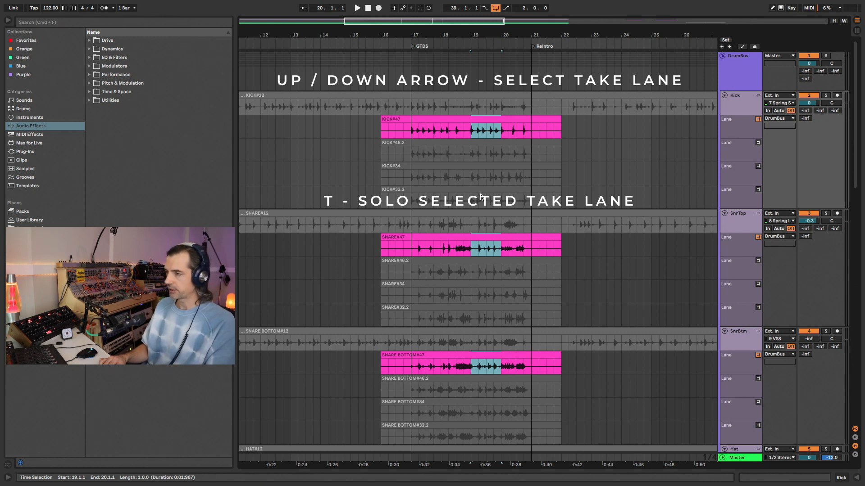
pyautogui.press('space')
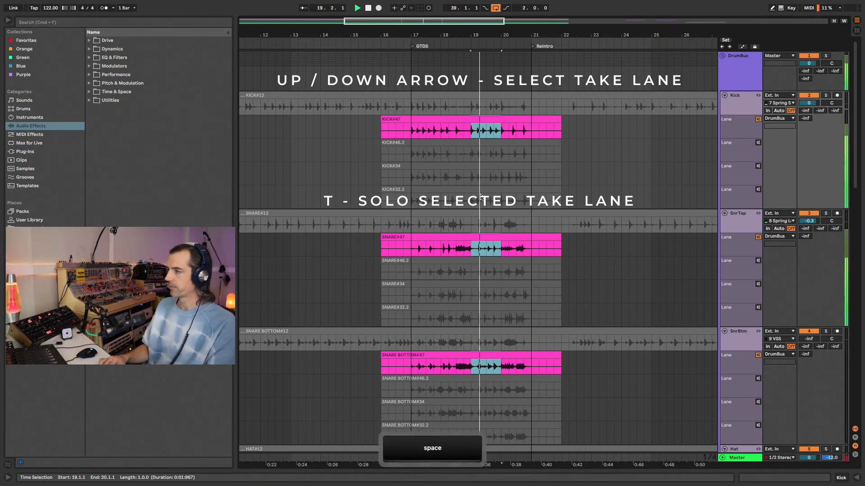
pyautogui.press('Down')
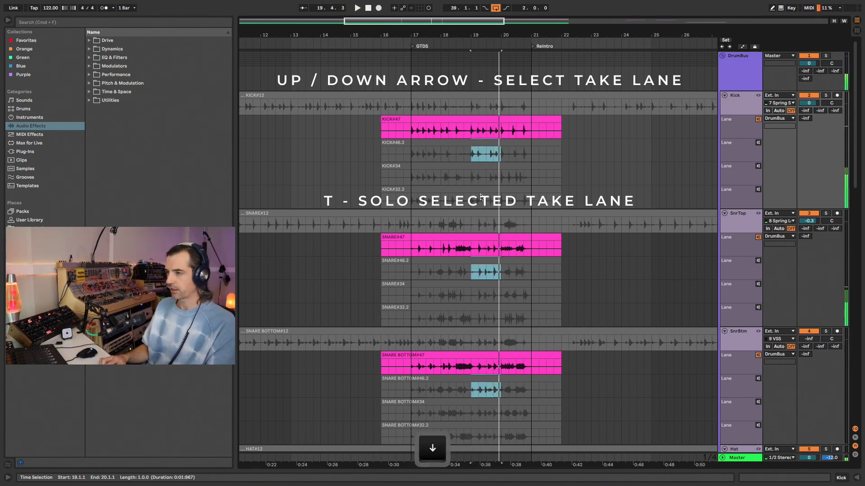
pyautogui.press('t')
pyautogui.press('space')
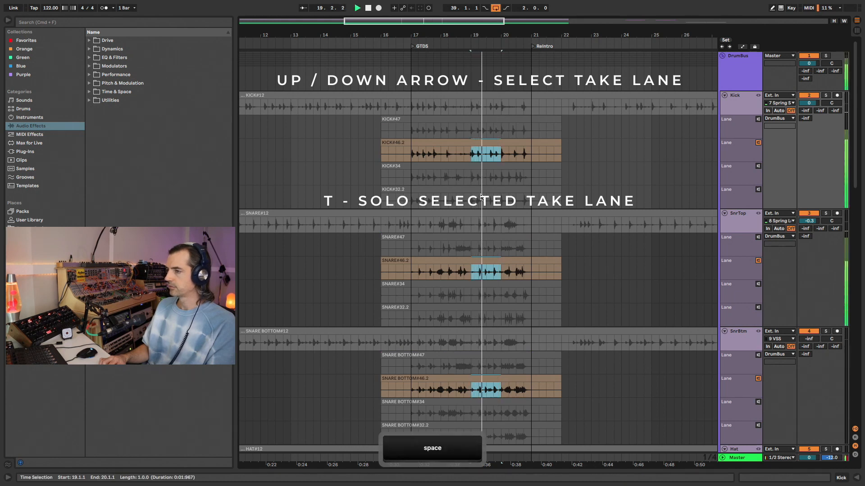
pyautogui.press('space')
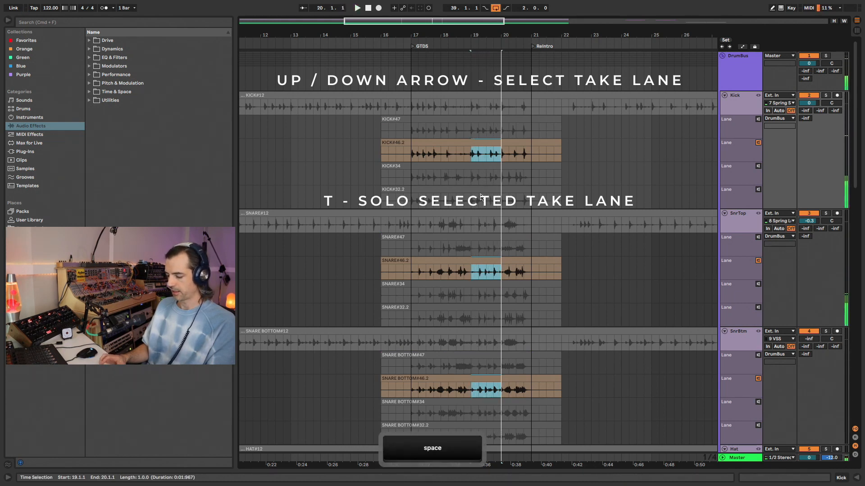
# Audition the same bar on takes #34 and #32.2, soloing and playing one take lane after the other
pyautogui.press('Down')
pyautogui.press('t')
pyautogui.press('space')
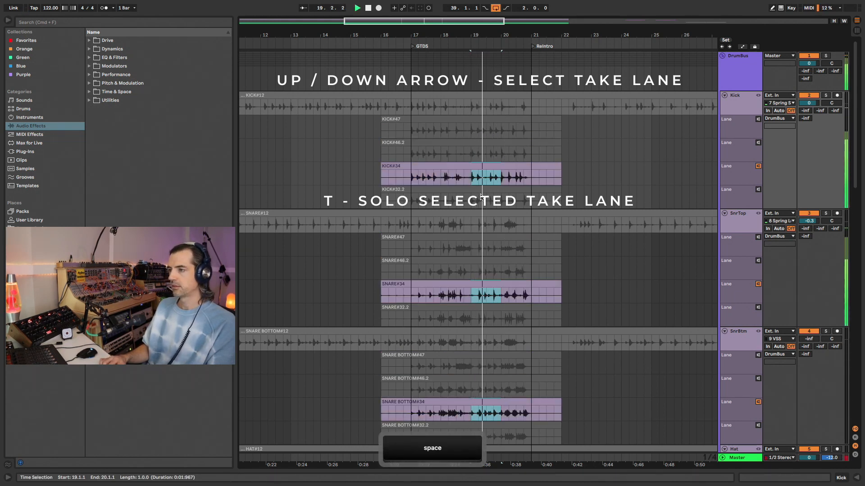
pyautogui.press('space')
pyautogui.press('Down')
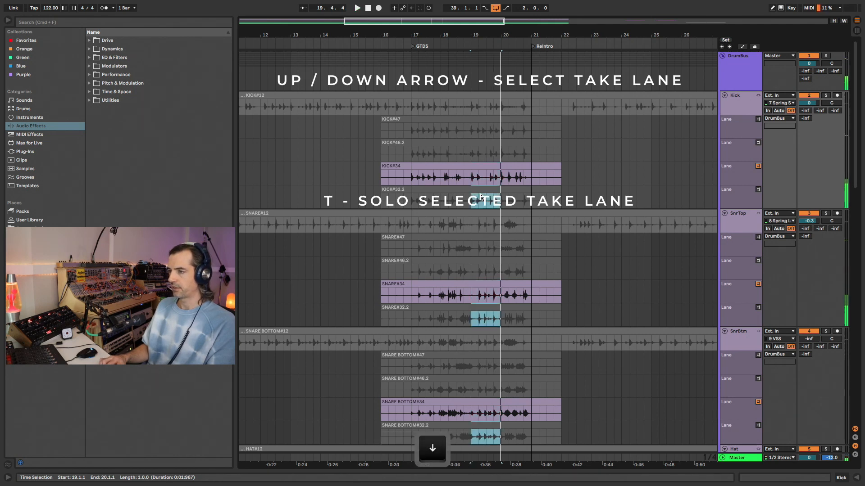
pyautogui.press('t')
pyautogui.press('space')
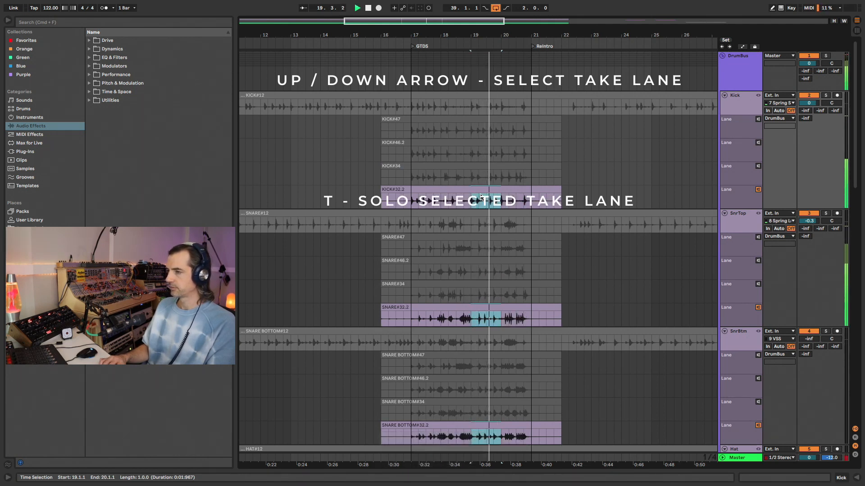
pyautogui.press('space')
# Move the selection up to the main lanes, turn off the take lane solo and play the bar of the current comp
pyautogui.press('Up')
pyautogui.press('Up')
pyautogui.press('Up')
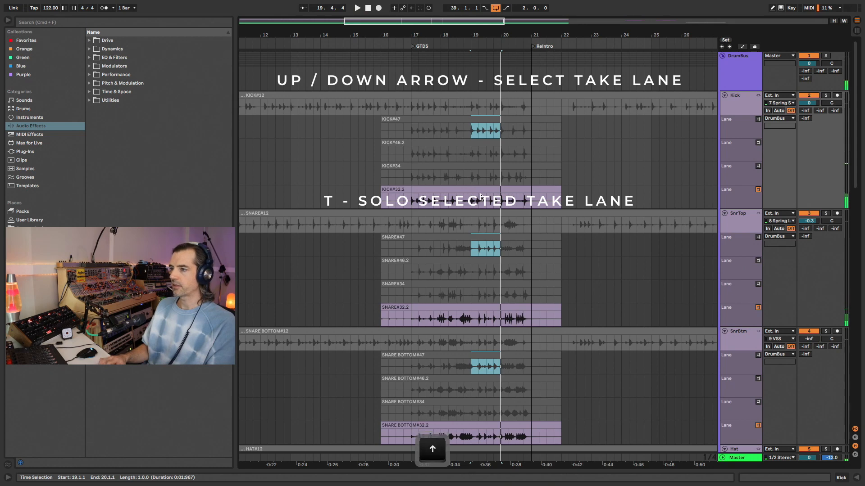
pyautogui.press('Up')
pyautogui.press('t')
pyautogui.press('space')
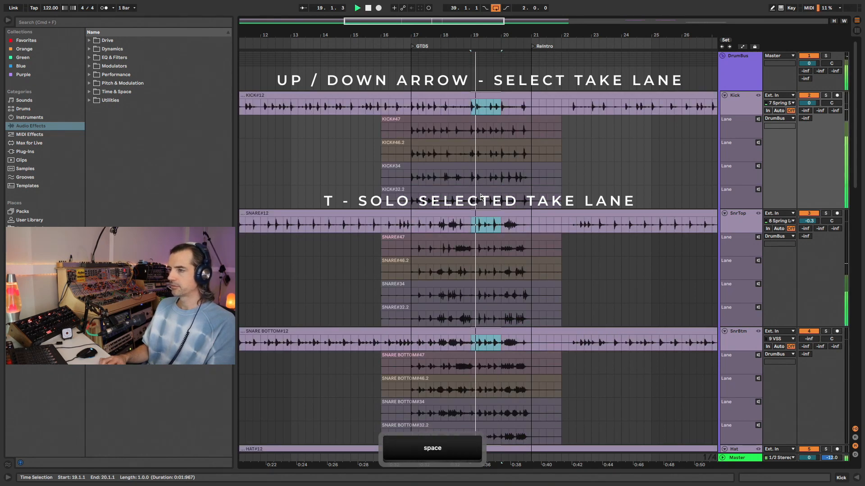
# Solo and play takes #47 and #46.2 again to compare them for the selected bar
pyautogui.press('Down')
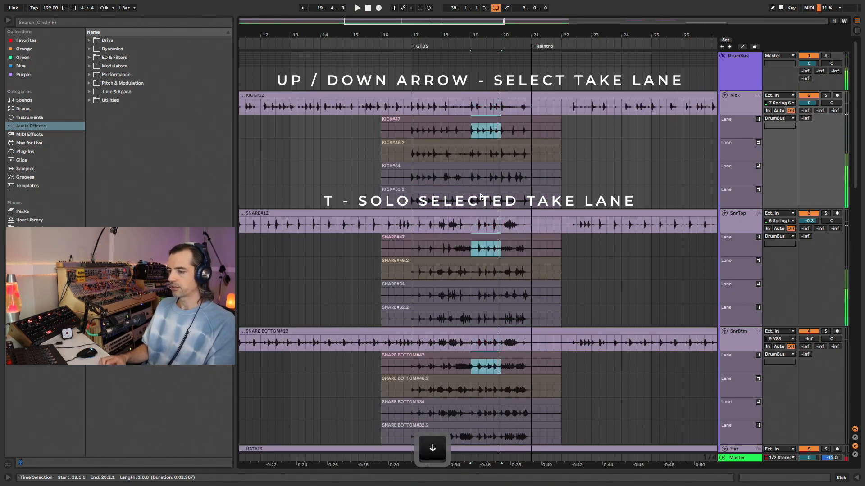
pyautogui.press('t')
pyautogui.press('space')
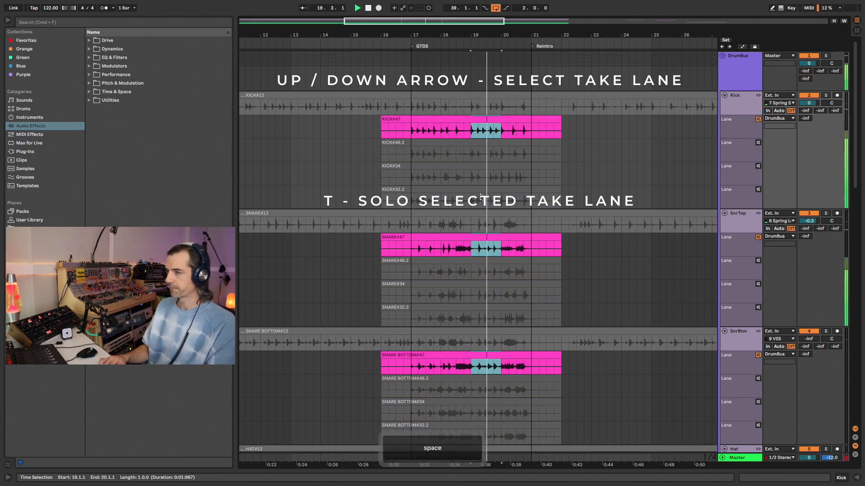
pyautogui.press('Down')
pyautogui.press('t')
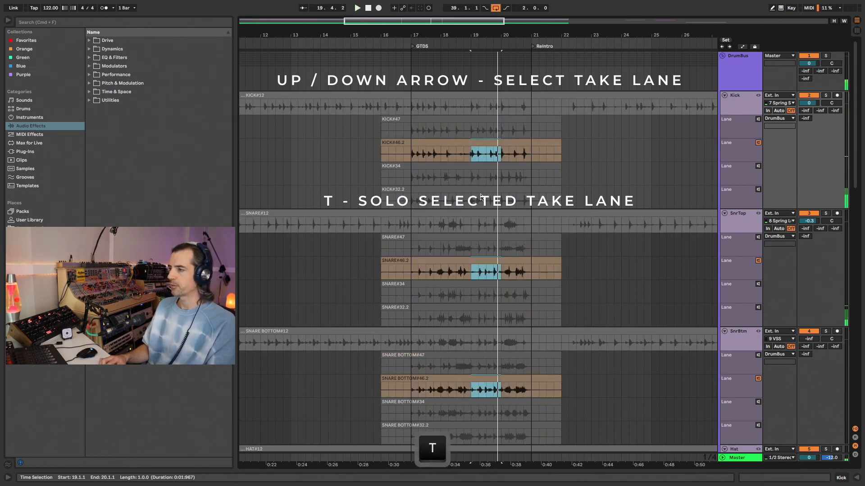
pyautogui.press('space')
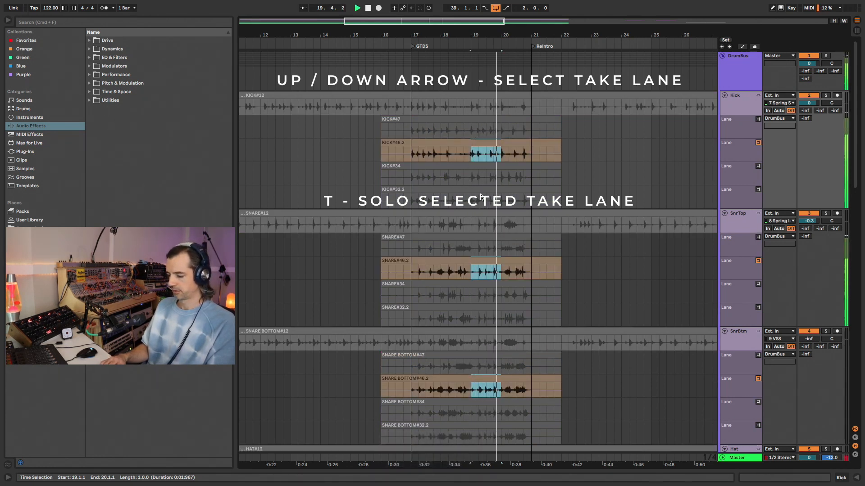
pyautogui.press('space')
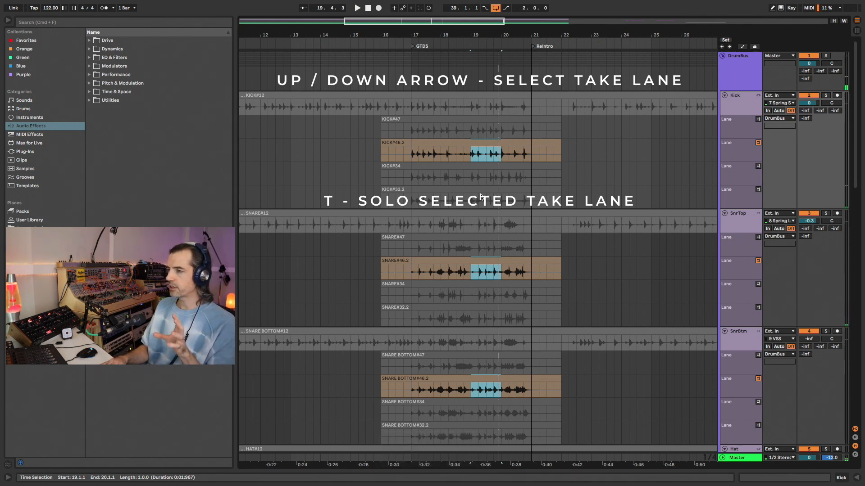
# Send the selected bar of take #46.2 to the main lanes, turn off its solo, and undo the transfer
pyautogui.press('Return')
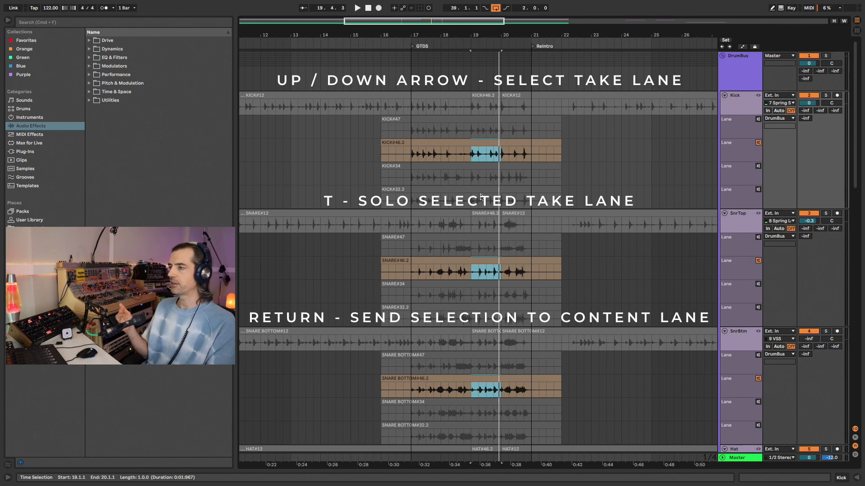
pyautogui.press('t')
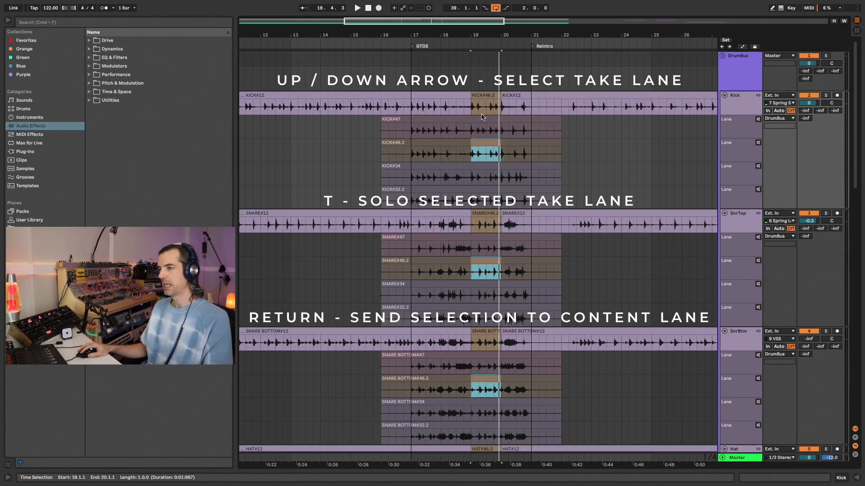
pyautogui.click(485, 96)
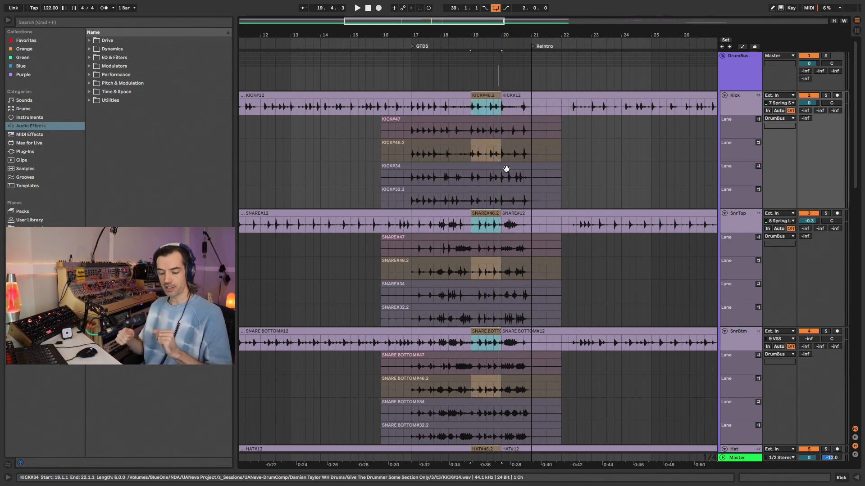
pyautogui.press('super+z')
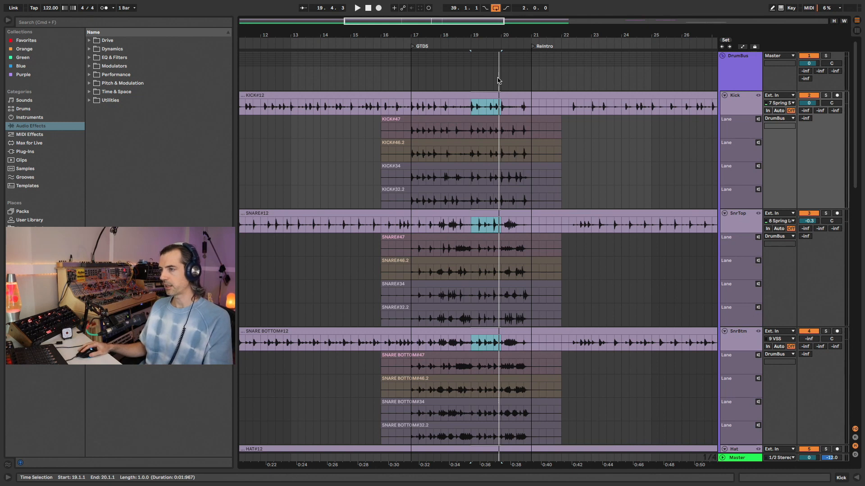
# In Draw Mode, paint alternating sections of takes #47, #46.2, #34 and #32.2 into the drum comp from bar 17 to about 20.4
pyautogui.press('super+b')
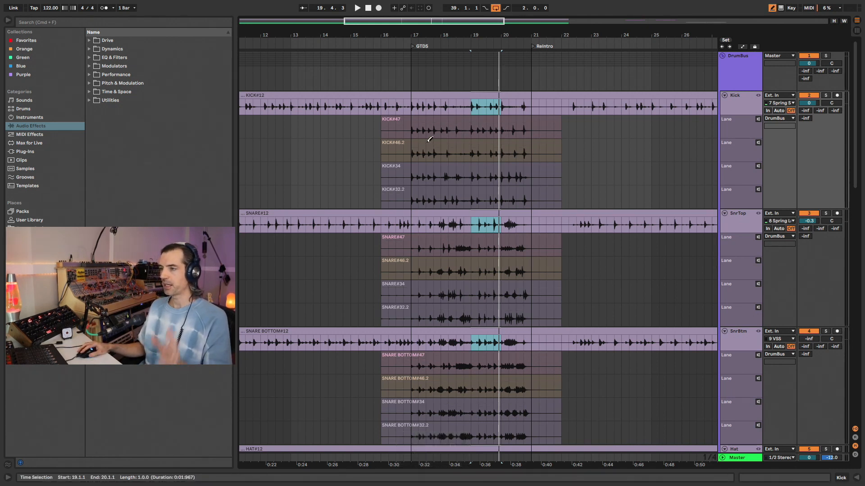
pyautogui.moveTo(413, 128)
pyautogui.mouseDown()
pyautogui.moveTo(425, 128)
pyautogui.moveTo(448, 174)
pyautogui.moveTo(479, 198)
pyautogui.mouseUp()
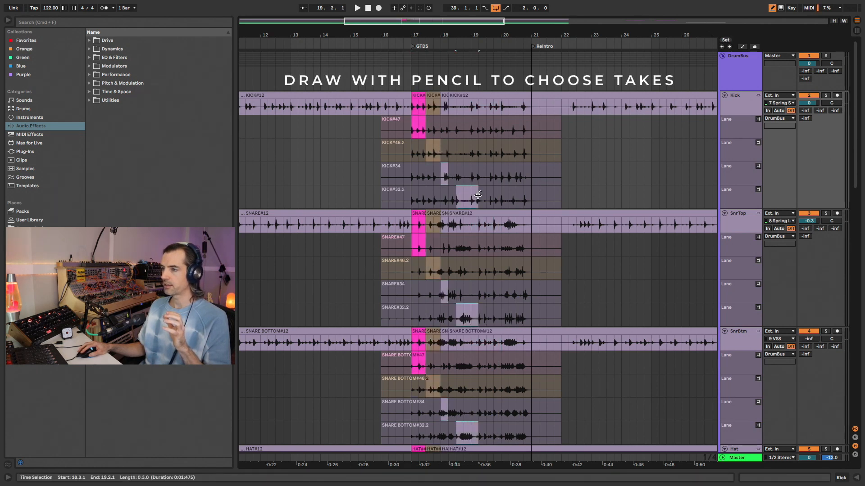
pyautogui.moveTo(480, 151); pyautogui.dragTo(493, 152)
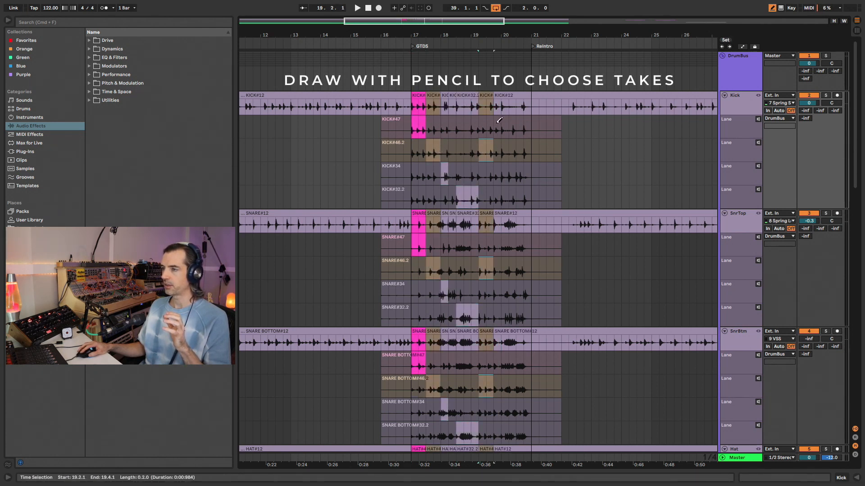
pyautogui.moveTo(495, 121); pyautogui.dragTo(523, 126)
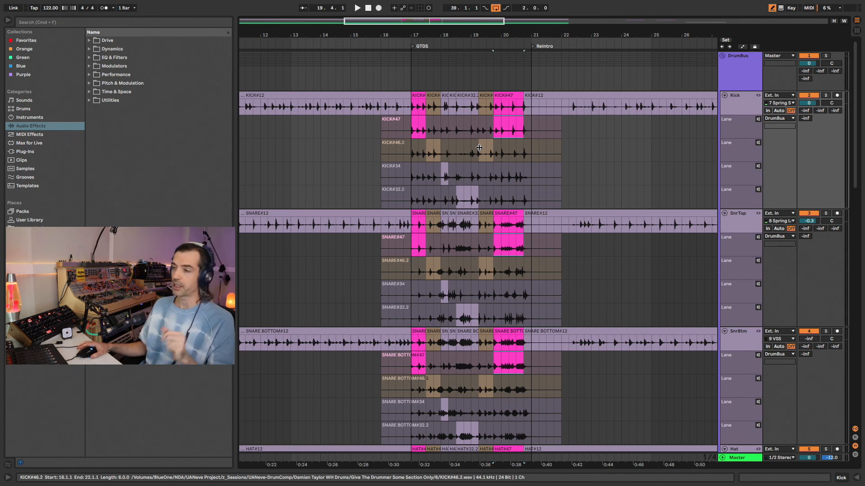
# Undo the painted take sections and hide the take lanes of the drum tracks
pyautogui.press('super+z')
pyautogui.press('super+z')
pyautogui.press('super+z')
pyautogui.press('super+z')
pyautogui.press('super+z')
pyautogui.press('super+z')
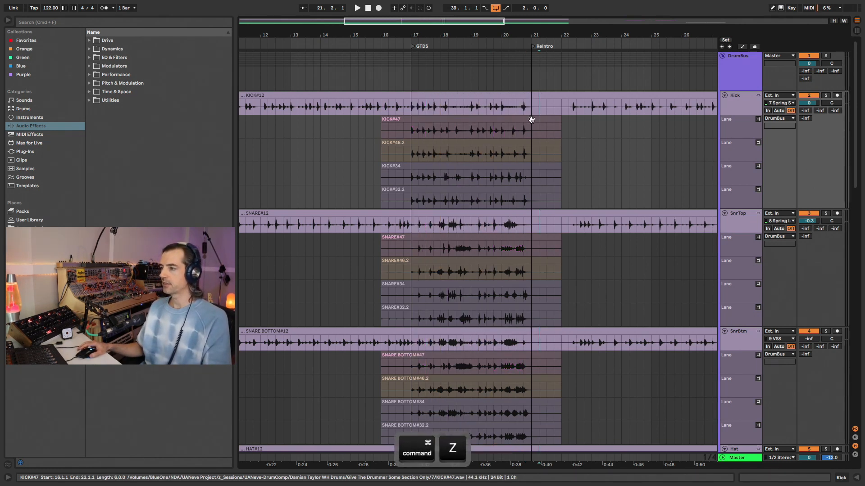
pyautogui.press('super+z')
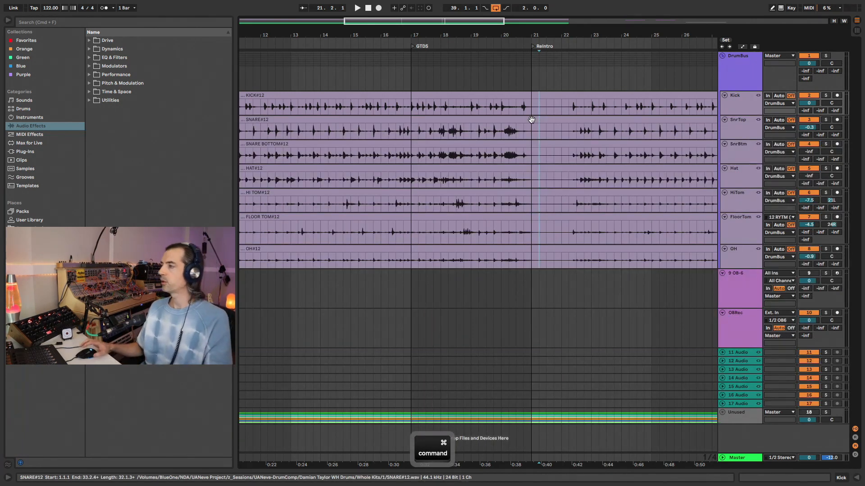
# Play the main drum lanes around bars 18 to 20 to find the section that needs another take
pyautogui.moveTo(502, 261); pyautogui.dragTo(467, 102)
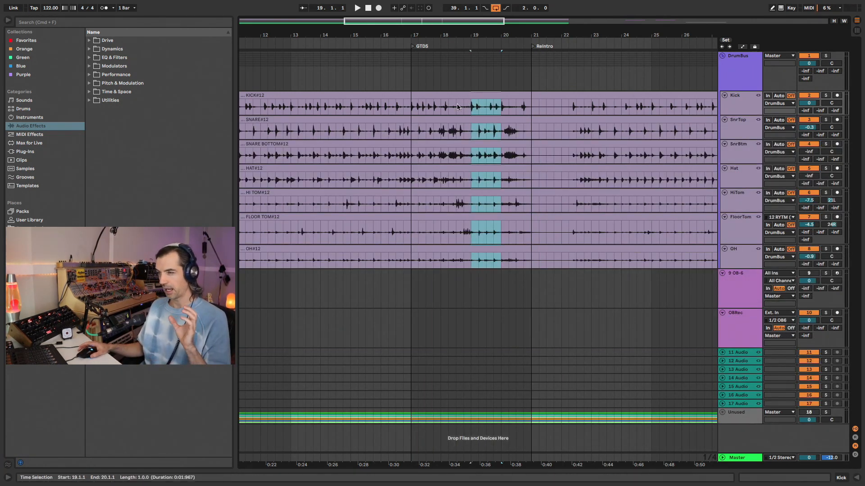
pyautogui.click(440, 113)
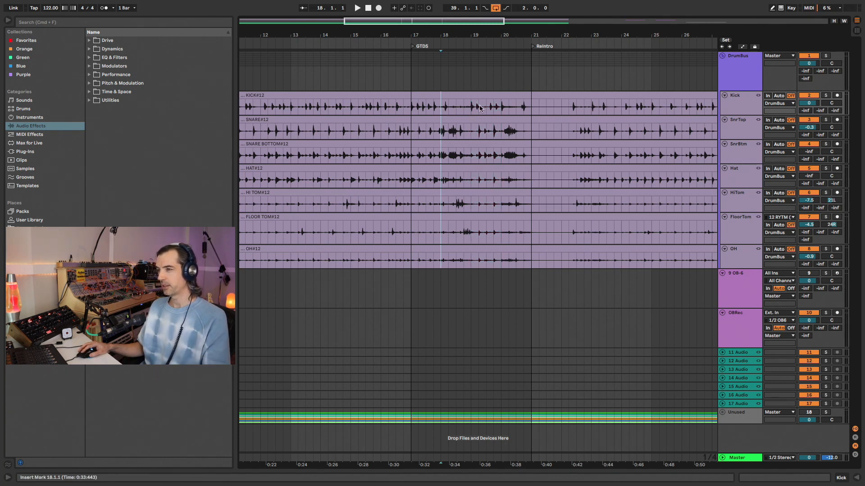
pyautogui.press('space')
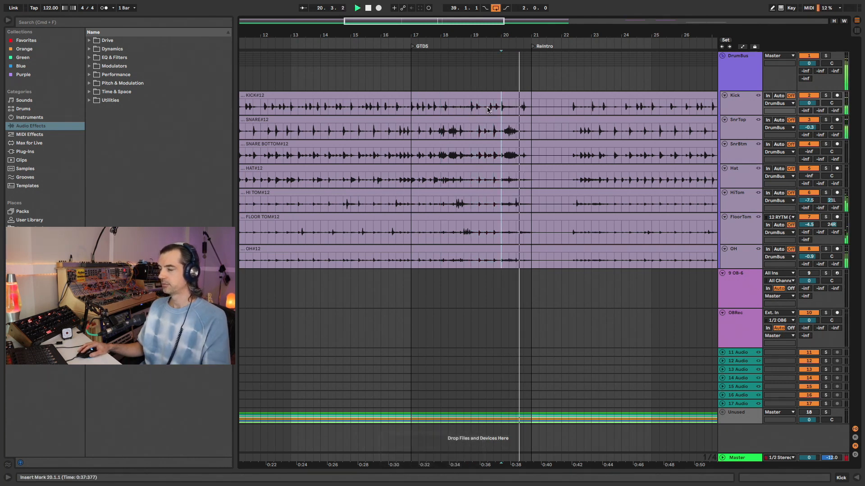
pyautogui.press('space')
# Select 20.1.1 to 22.2.1 on the main drum lanes, switch that range to take #47 and play it
pyautogui.moveTo(501, 109); pyautogui.dragTo(568, 109)
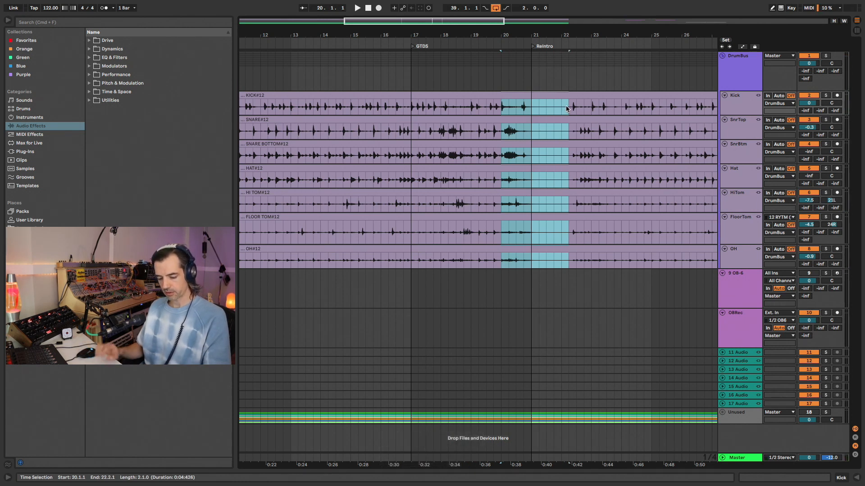
pyautogui.press('super+Up')
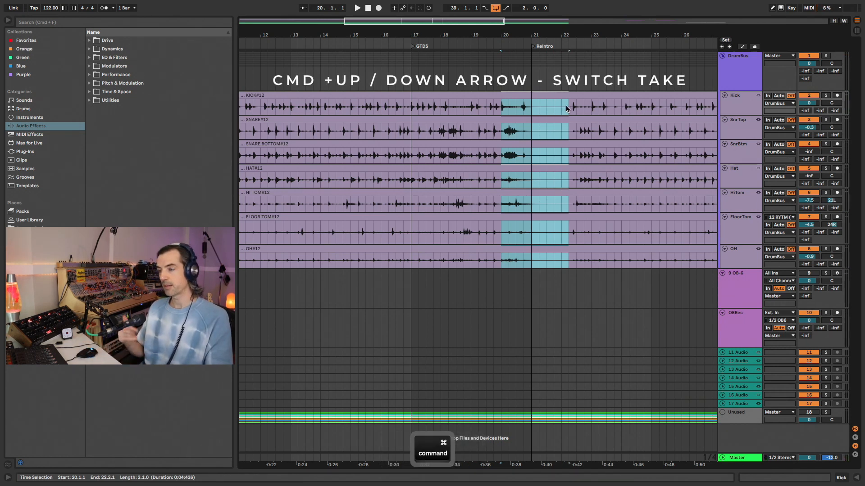
pyautogui.press('super+Down')
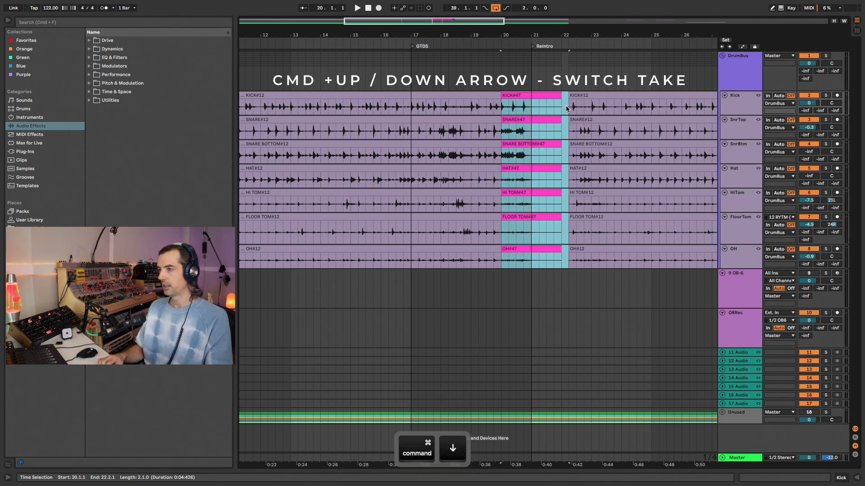
pyautogui.press('space')
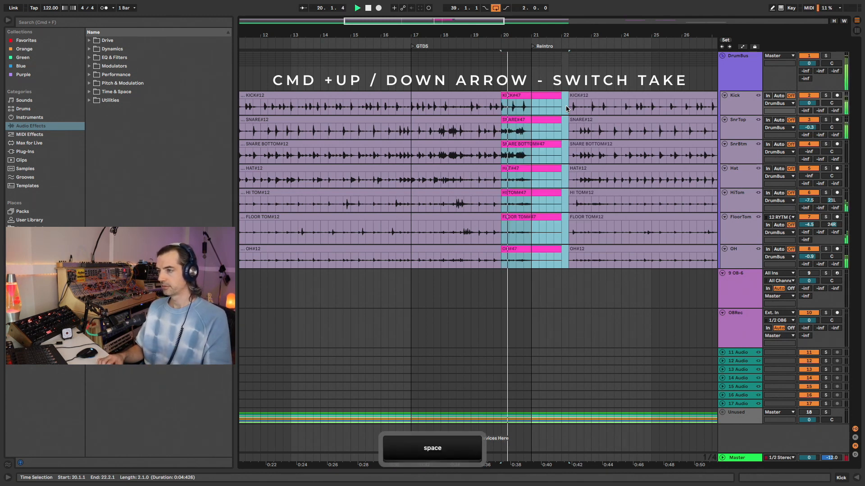
pyautogui.press('space')
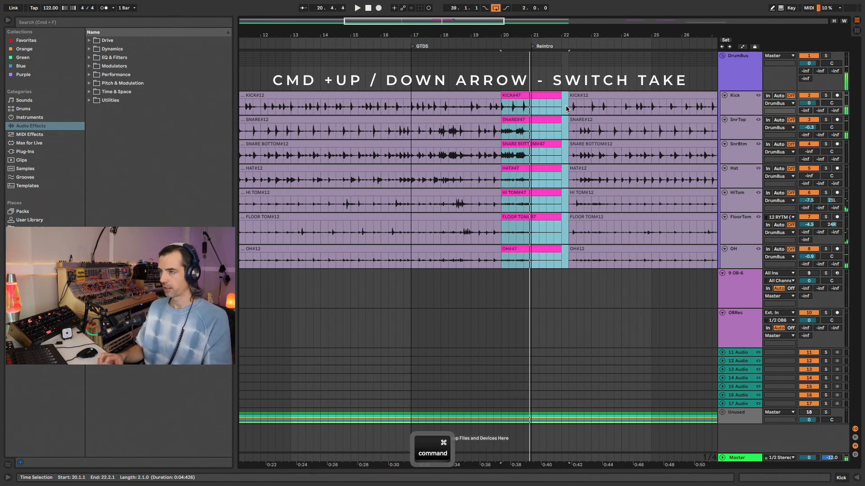
# Try take #46.2 for the selected 20.1.1 to 22.2.1 range on the main drum lanes and undo the switch
pyautogui.press('super+Up')
pyautogui.press('space')
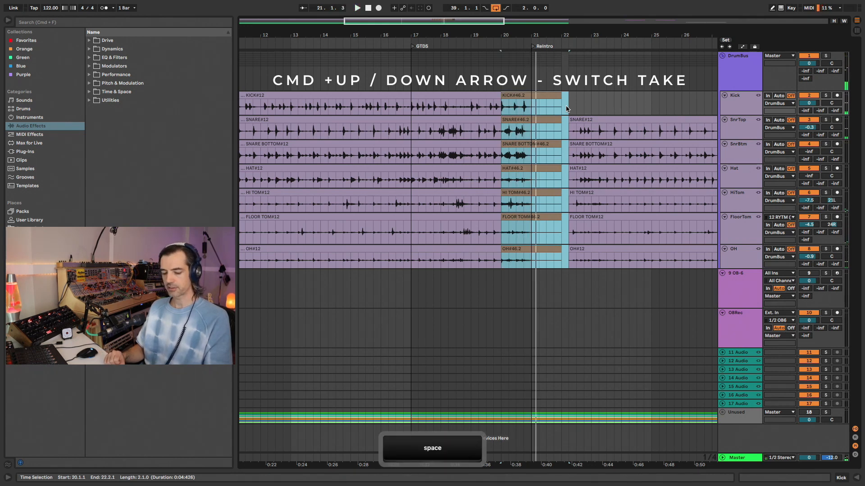
pyautogui.press('super+z')
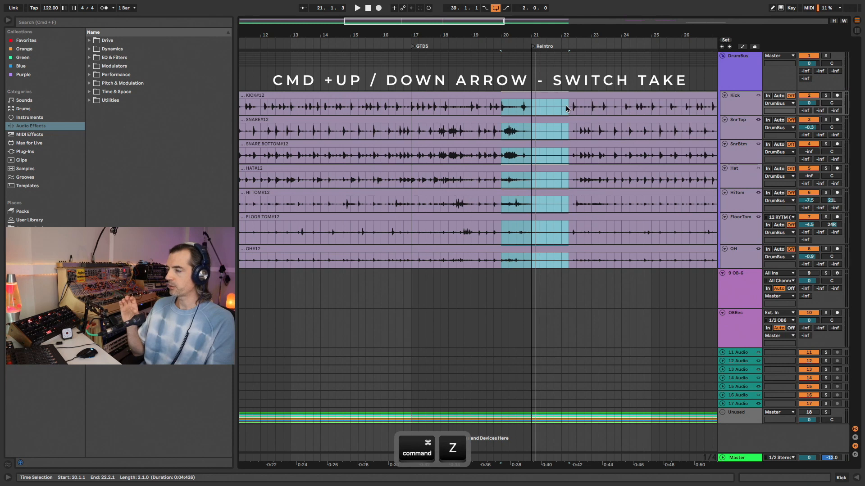
pyautogui.press('super+shift+z')
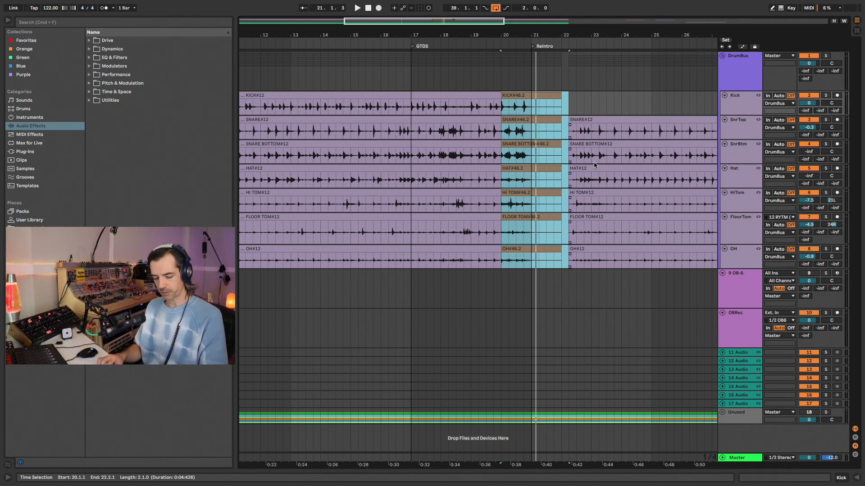
pyautogui.press('super')
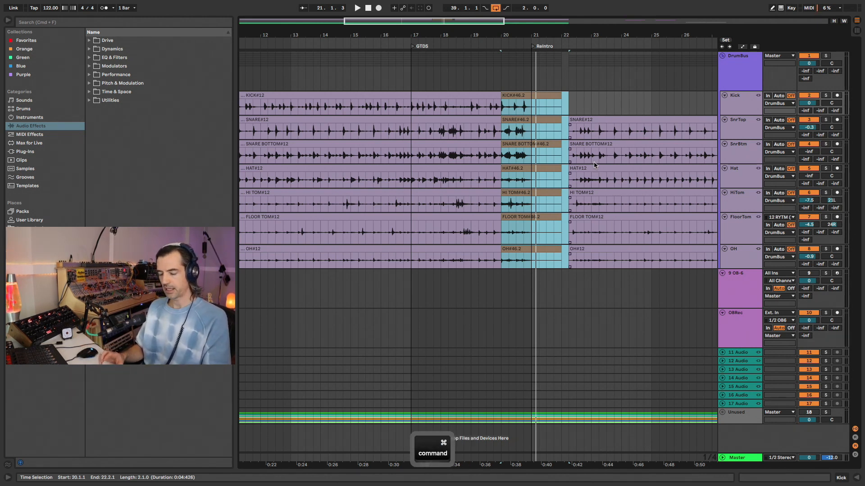
pyautogui.press('super+z')
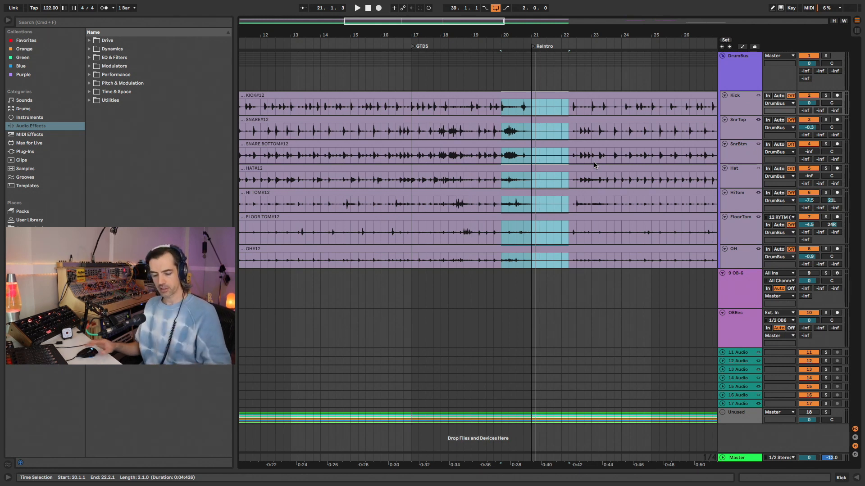
# Cycle the selected drum range through the takes to #46.2, play it, and undo the take switch
pyautogui.press('super+Down')
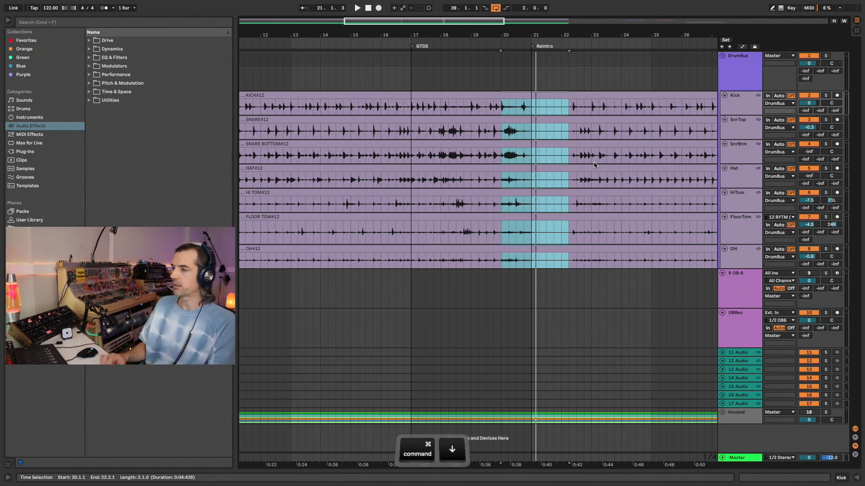
pyautogui.press('super+Down')
pyautogui.press('super+Down')
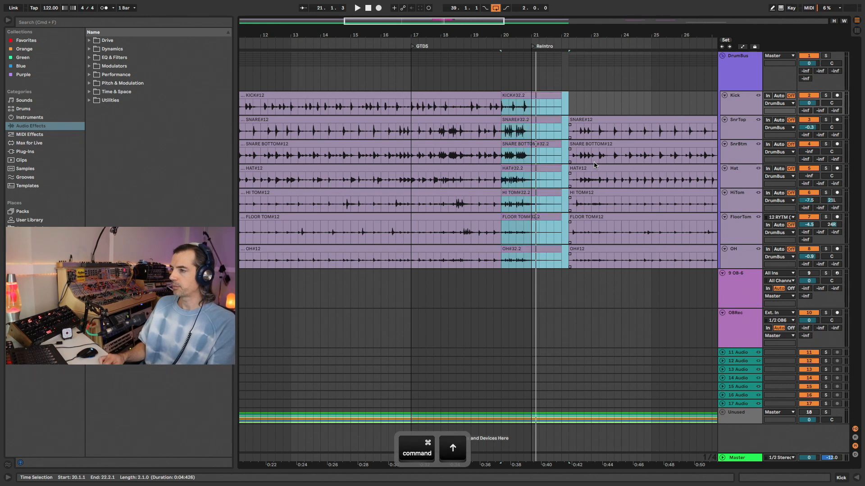
pyautogui.press('super+Down')
pyautogui.press('super+Down')
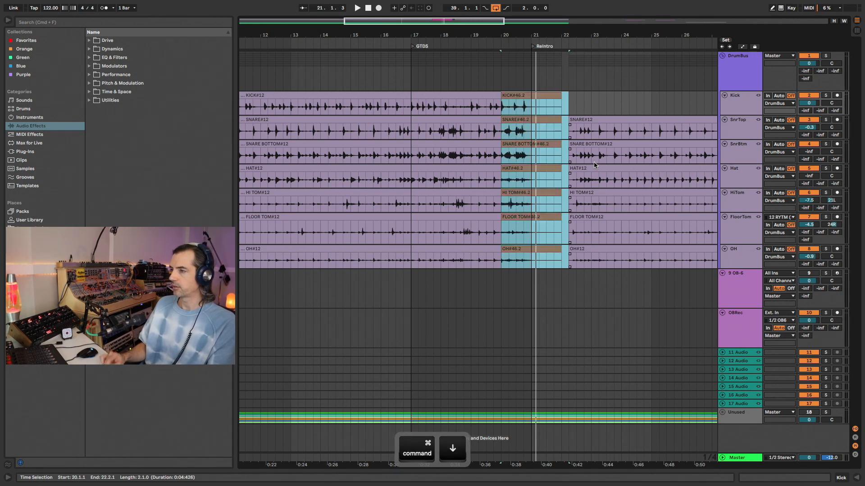
pyautogui.press('space')
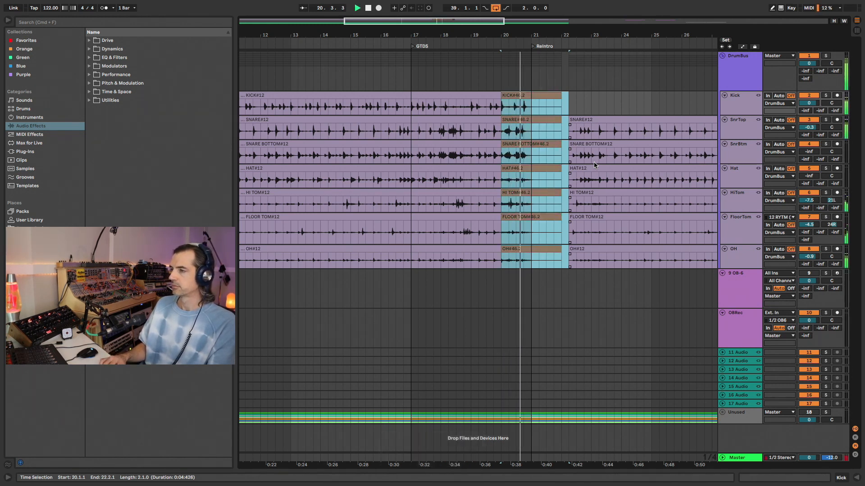
pyautogui.press('space')
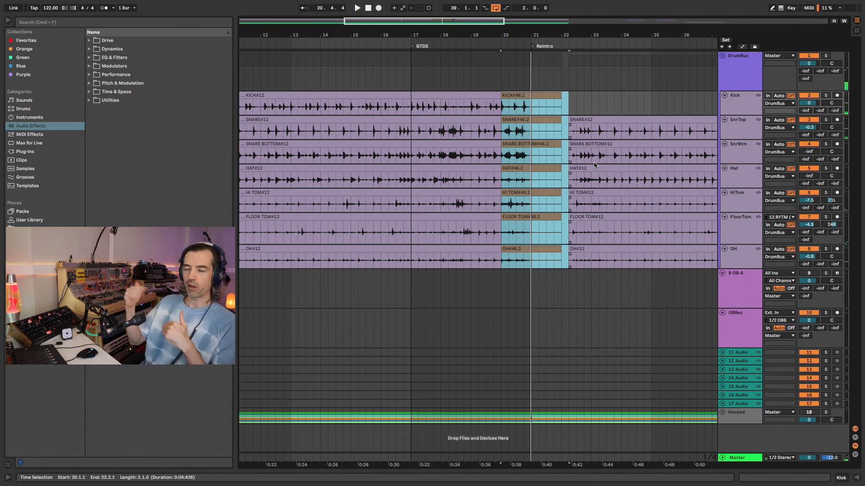
pyautogui.press('super+z')
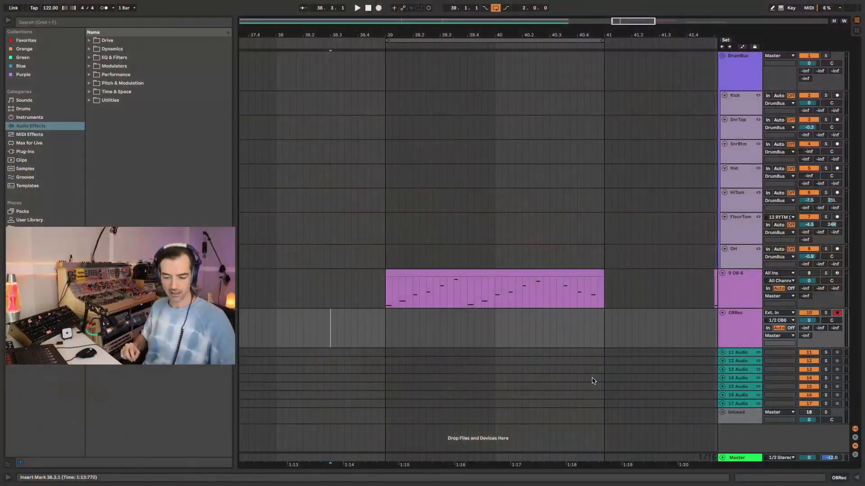
# Record several looped takes on the armed OBRec track, starting at 38.3.1 and cycling through the loop from bar 39 to 41
pyautogui.press('F9')
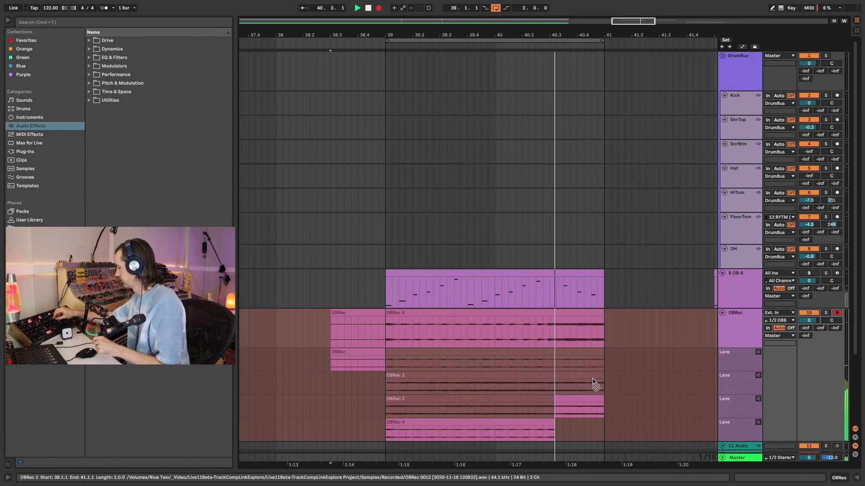
pyautogui.press('space')
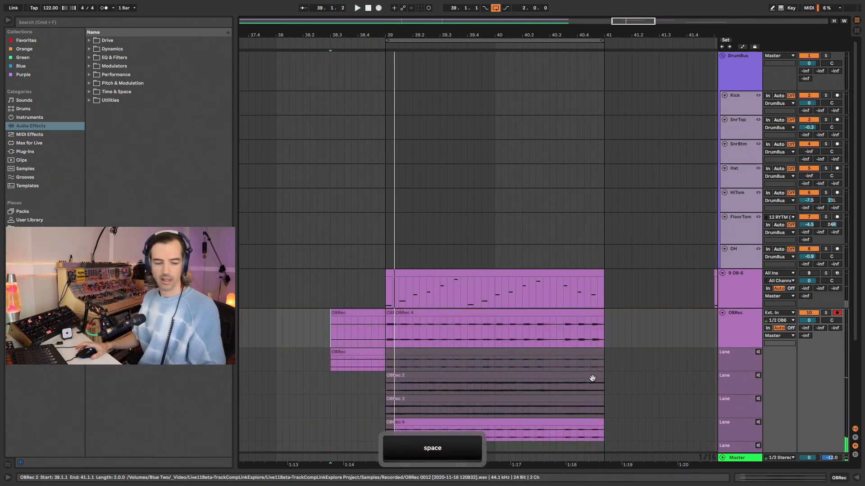
pyautogui.scroll(-2, 558, 334)
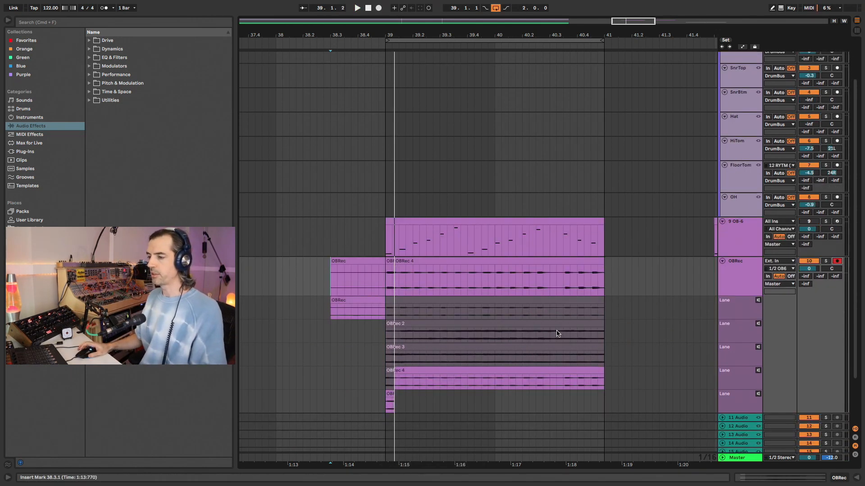
pyautogui.scroll(-2, 532, 333)
pyautogui.click(505, 355)
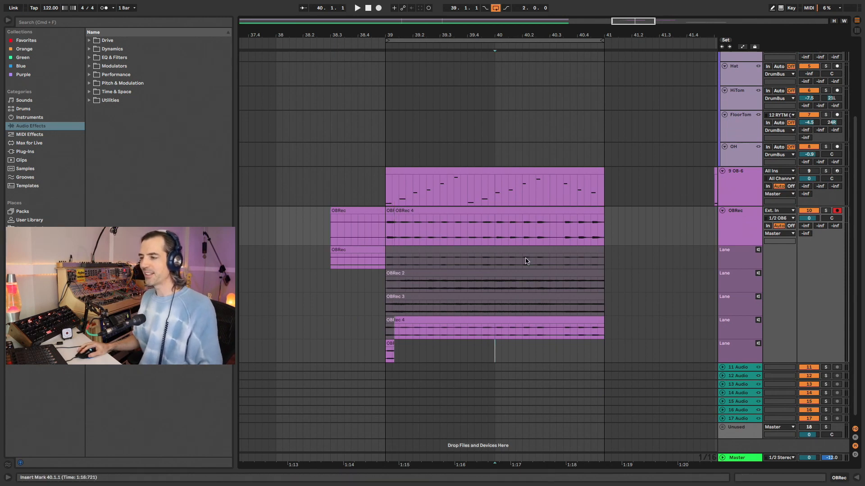
pyautogui.moveTo(621, 254); pyautogui.dragTo(315, 349)
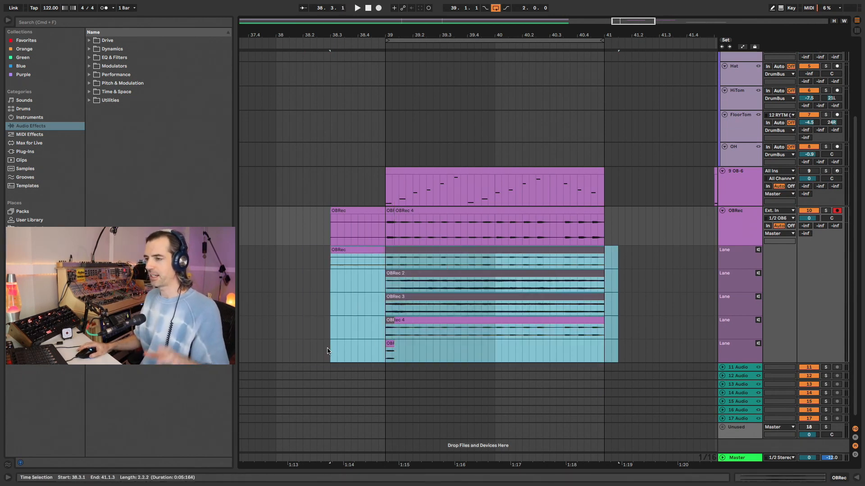
pyautogui.click(466, 349)
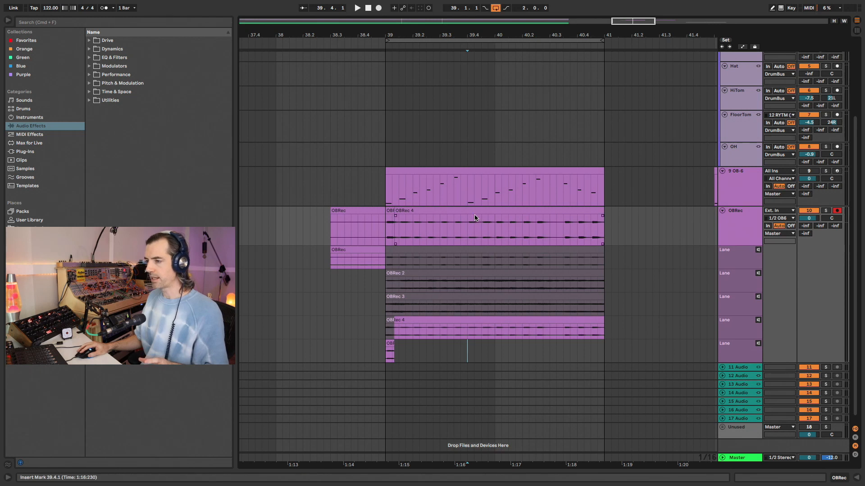
pyautogui.click(480, 318)
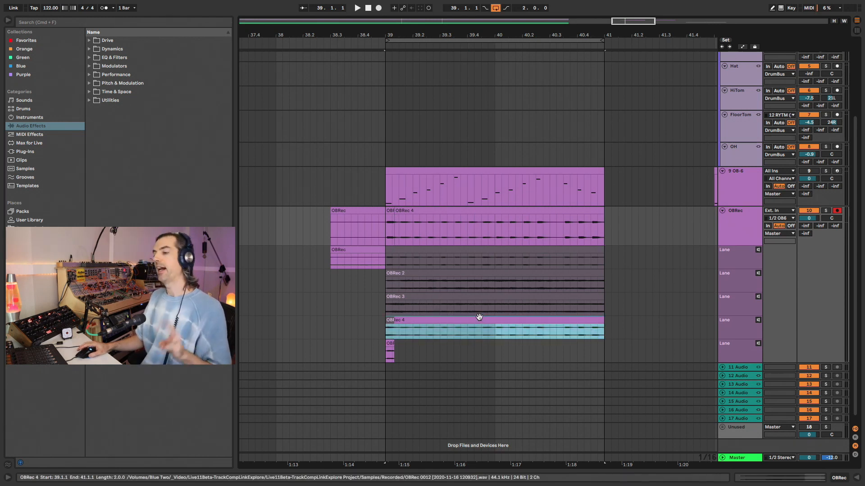
pyautogui.click(498, 355)
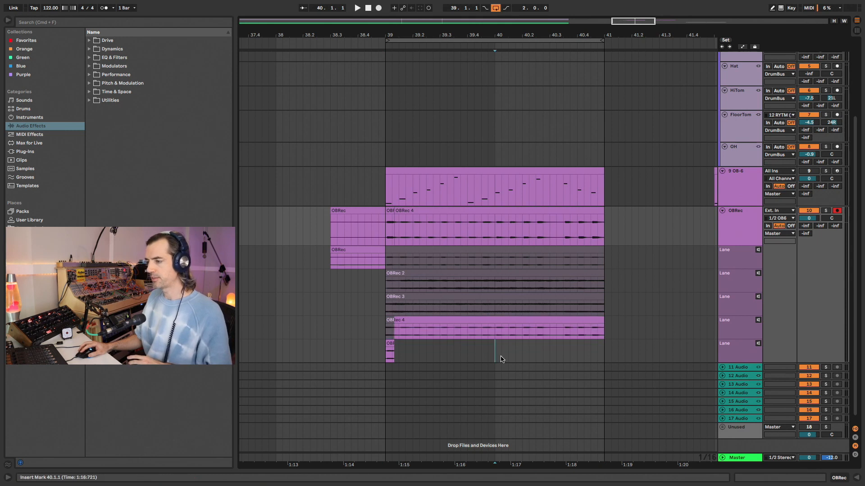
# Audition 40.1.1 to 40.3.1 in the OBRec 3 and OBRec 2 take lanes and copy the OBRec 2 section to the main lane
pyautogui.moveTo(493, 308); pyautogui.dragTo(549, 309)
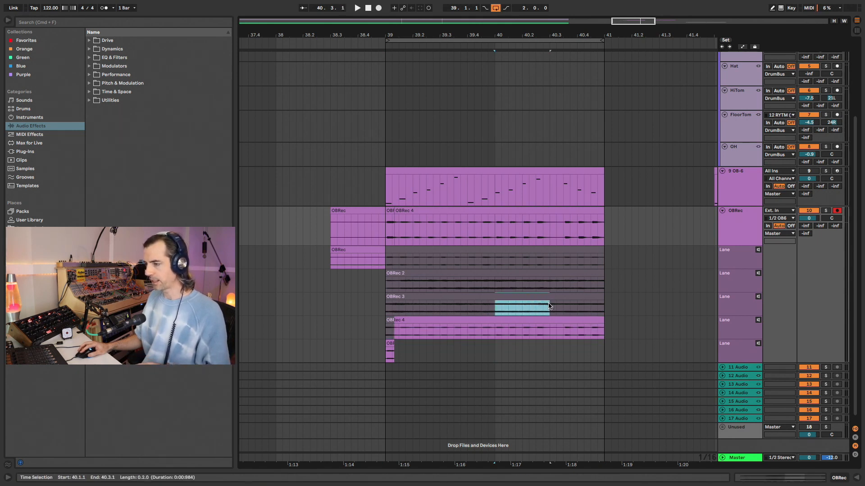
pyautogui.press('t')
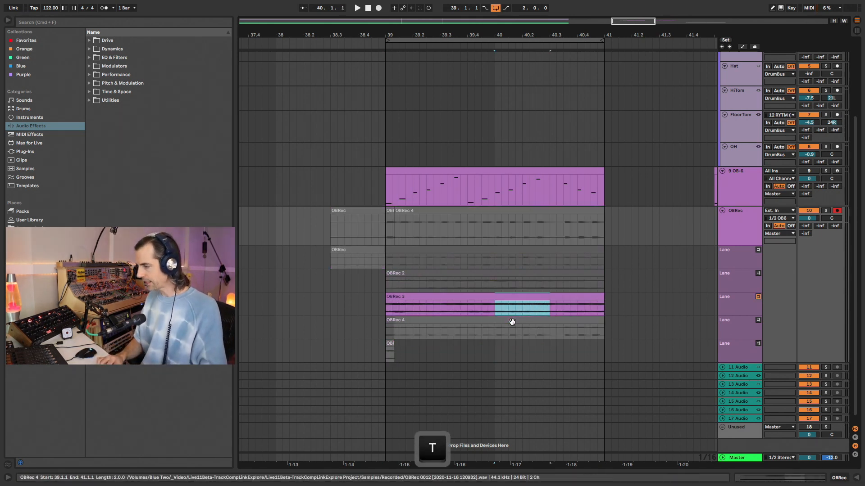
pyautogui.press('space')
pyautogui.press('Up')
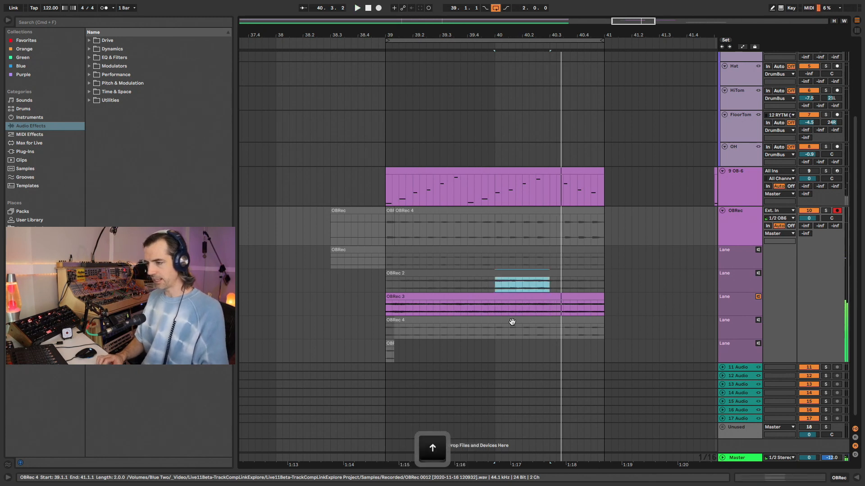
pyautogui.press('t')
pyautogui.press('space')
pyautogui.press('space')
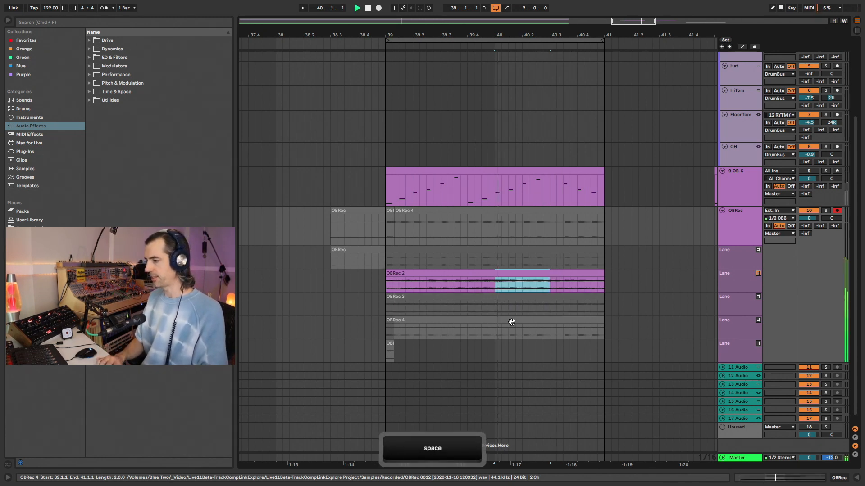
pyautogui.press('space')
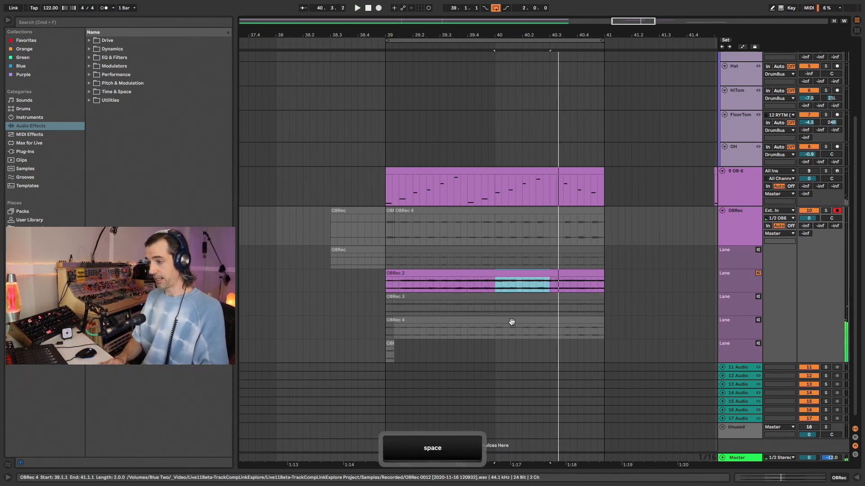
pyautogui.press('Return')
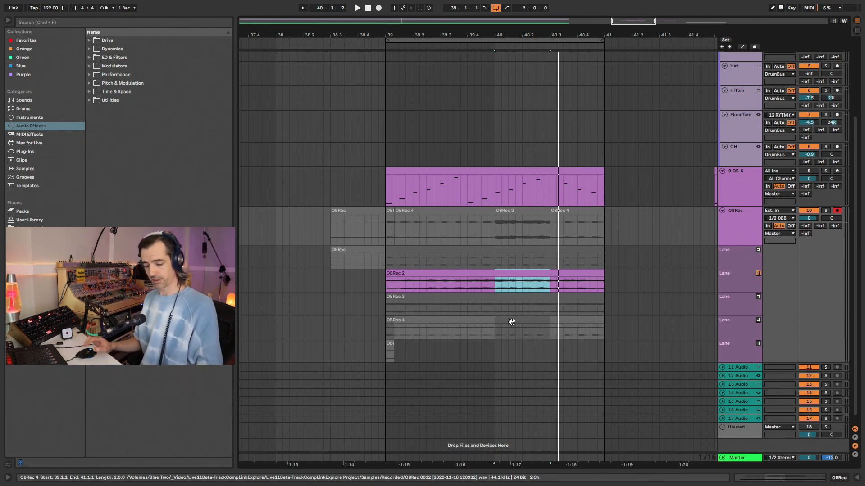
# Turn off the lane audition and, in Draw Mode, paint short sections of OBRec, OBRec 2 and OBRec 3 into the comp from 39.1.1 to 40.4.3
pyautogui.press('super+b')
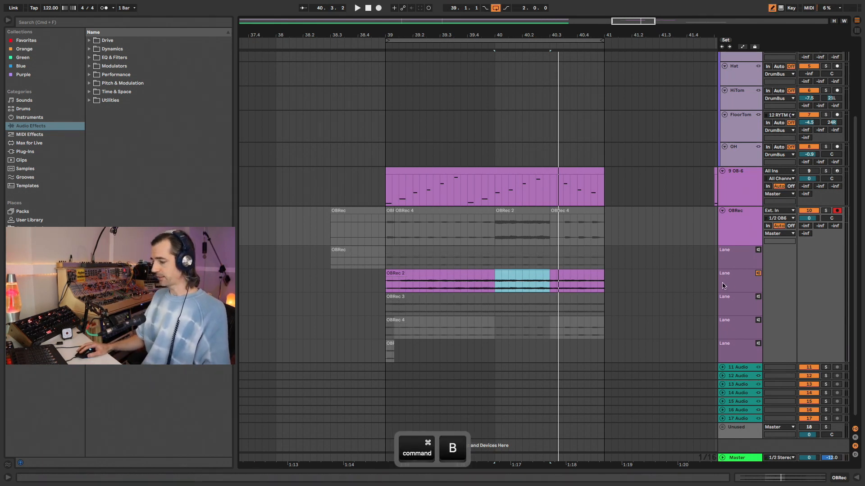
pyautogui.press('t')
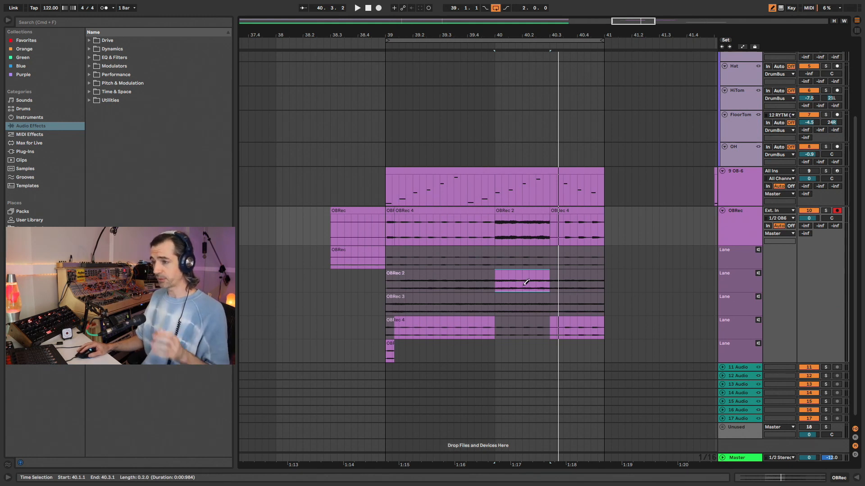
pyautogui.click(392, 301)
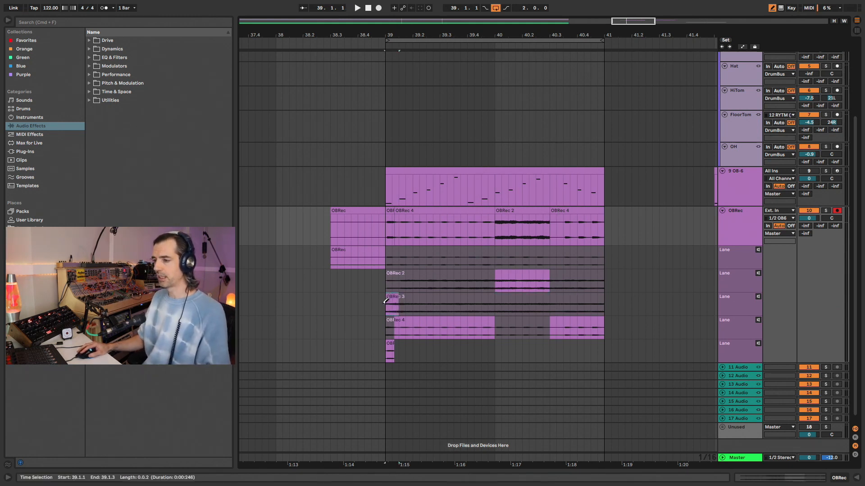
pyautogui.moveTo(417, 274); pyautogui.dragTo(436, 272)
pyautogui.click(459, 255)
pyautogui.moveTo(564, 258)
pyautogui.mouseDown()
pyautogui.moveTo(584, 257)
pyautogui.moveTo(591, 277)
pyautogui.mouseUp()
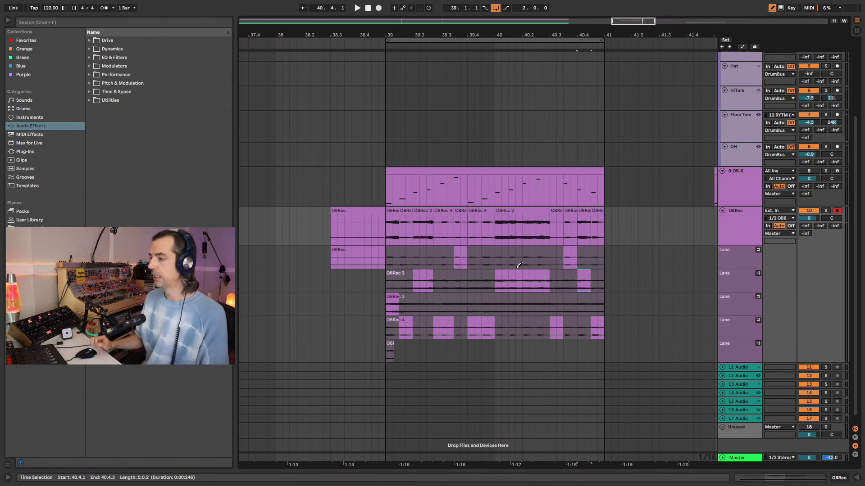
# Hide the take lanes of the OBRec track
pyautogui.press('super')
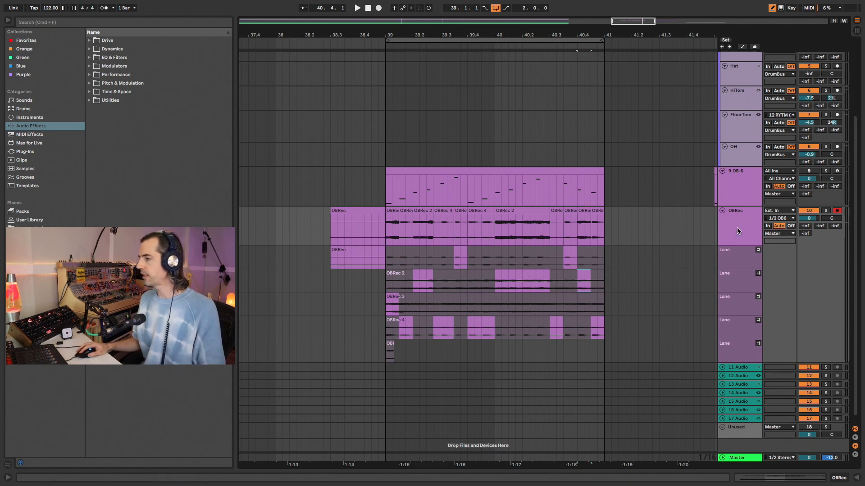
pyautogui.press('super+alt')
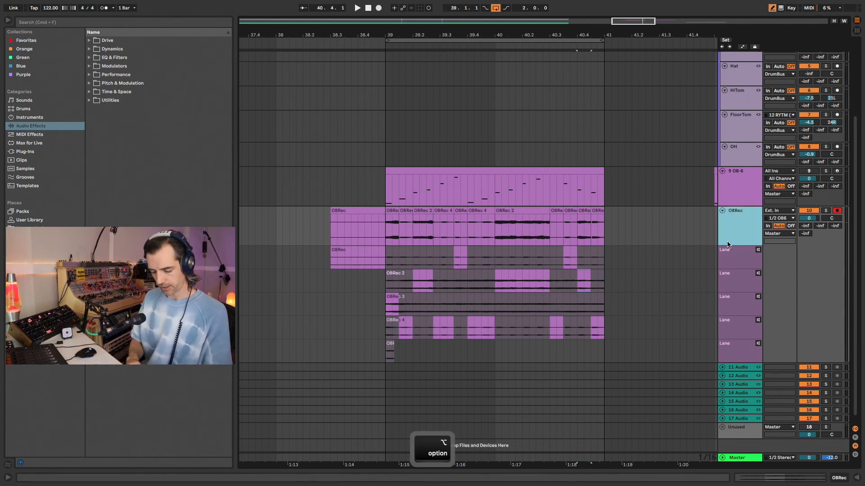
pyautogui.press('super+alt+u')
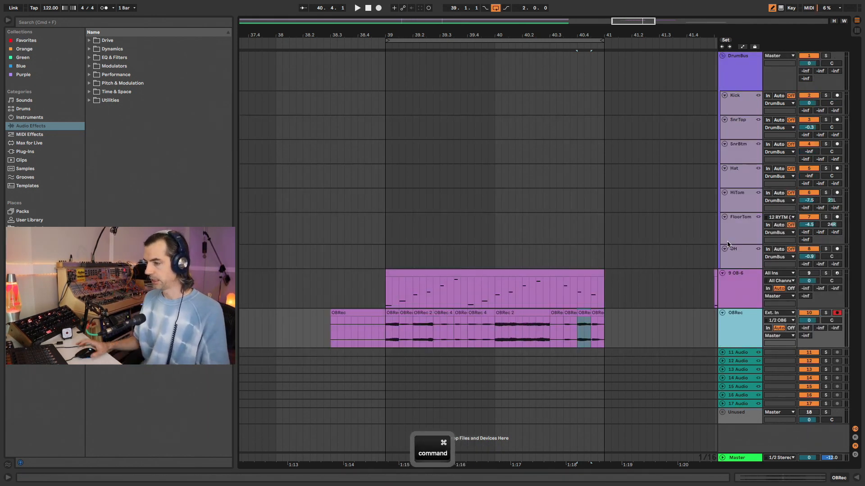
# Select 40.2.1 to 40.3.1 on the OBRec track's main lane and cycle that range through the takes to OBRec
pyautogui.moveTo(520, 337); pyautogui.dragTo(551, 339)
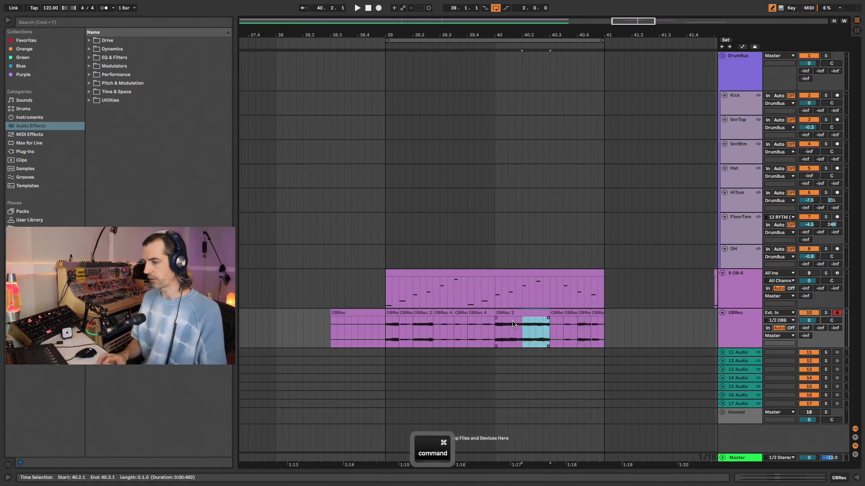
pyautogui.press('super+Up')
pyautogui.press('super+Up')
pyautogui.press('super+Down')
pyautogui.press('super+Up')
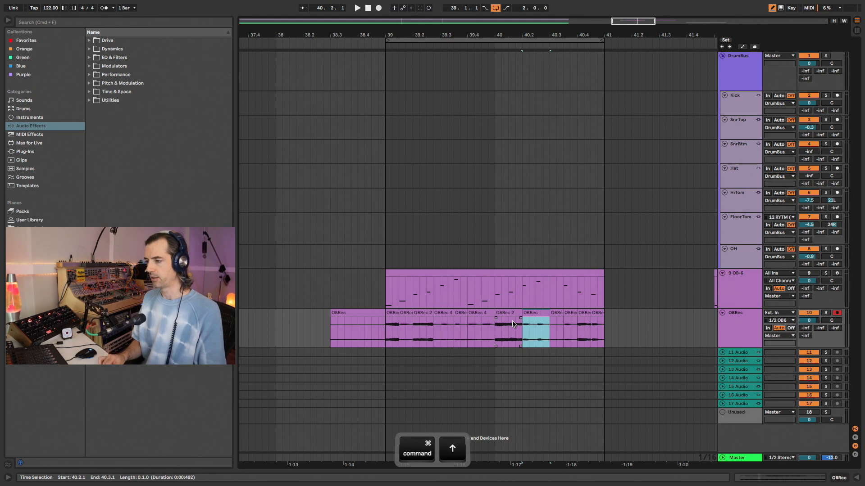
pyautogui.press('super+Down')
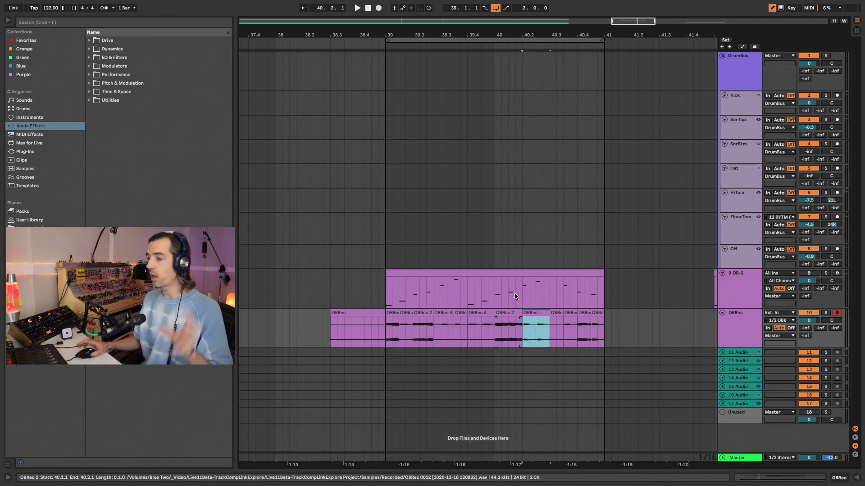
# Show the OBRec track's take lanes and loop 42.1.1 to 44.1.1 under the second OB-6 clip
pyautogui.moveTo(557, 32); pyautogui.dragTo(478, 11)
pyautogui.press('alt+super+u')
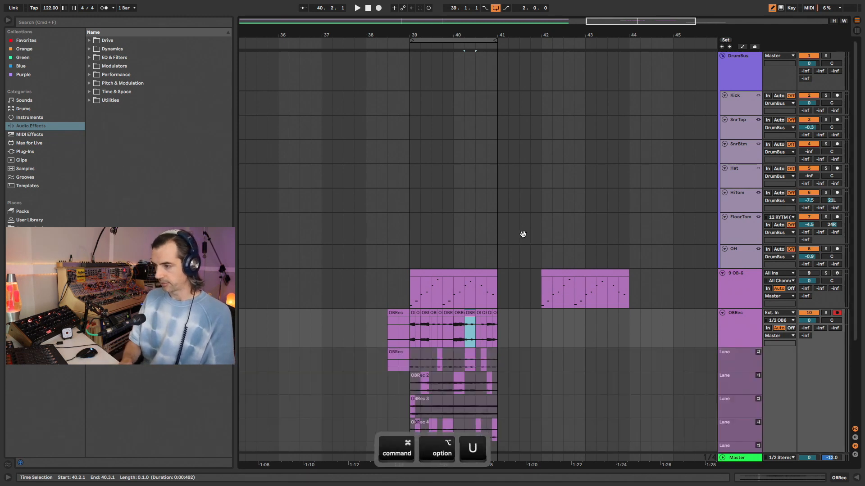
pyautogui.scroll(-4, 524, 237)
pyautogui.moveTo(543, 243); pyautogui.dragTo(628, 254)
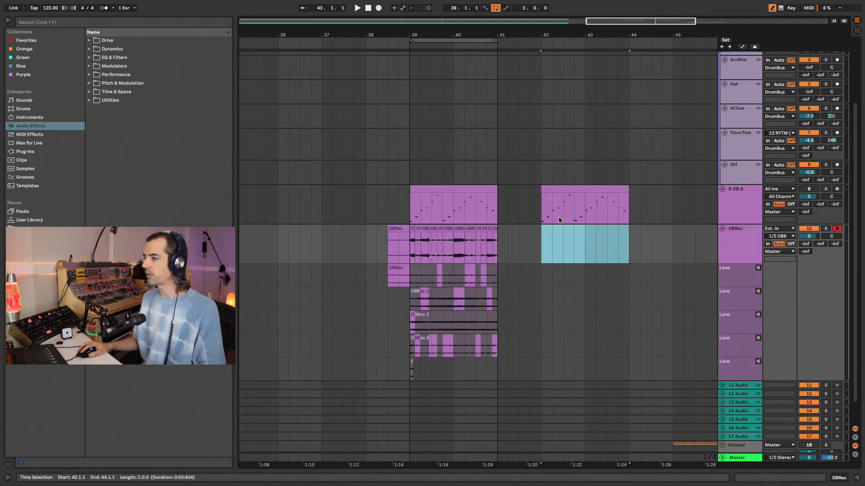
pyautogui.press('super+l')
# Record looped takes OBRec to OBRec 4 on the OBRec track, starting from 41.4.1, and stop the transport
pyautogui.click(530, 241)
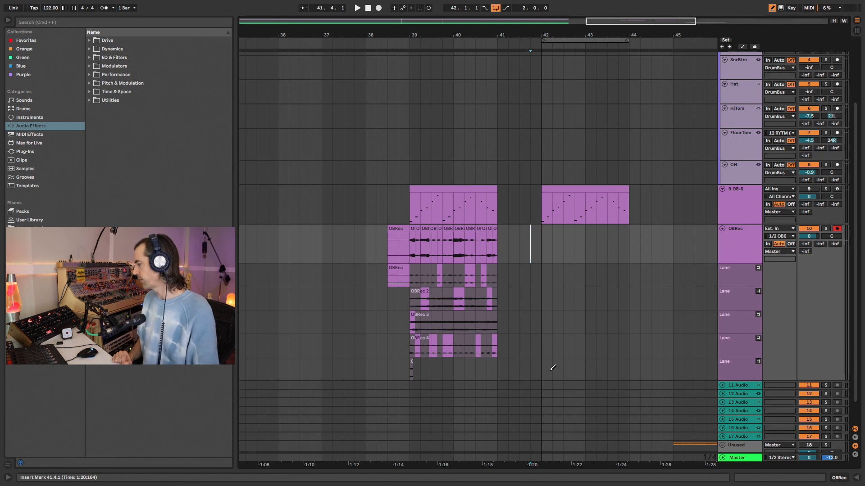
pyautogui.press('F9')
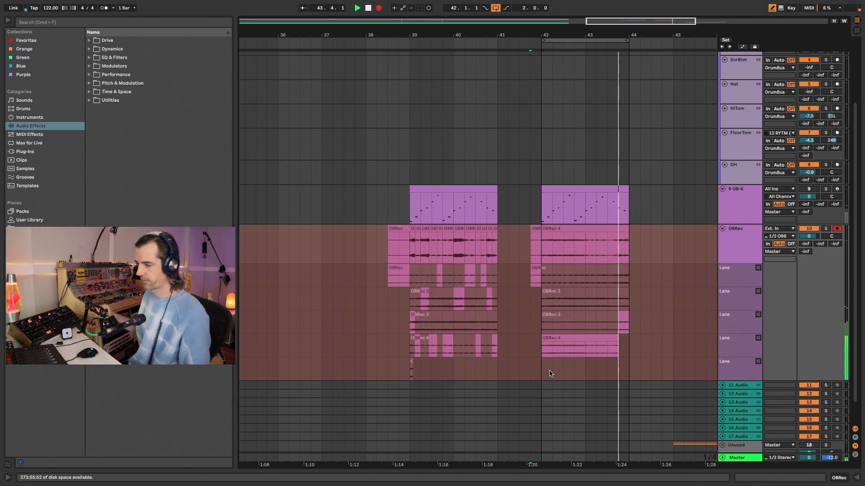
pyautogui.press('space')
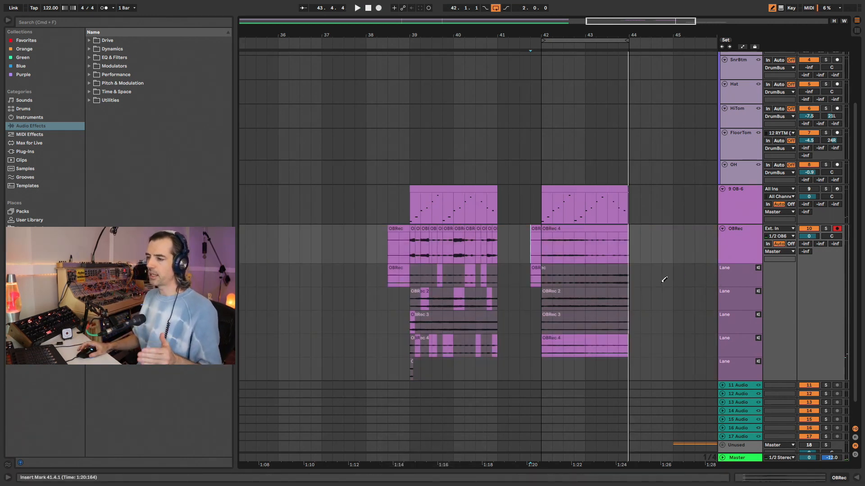
# Turn off Draw Mode and select 37.3.1 to 44.2.1 across all of the OBRec track's take lanes
pyautogui.scroll(-1, 666, 281)
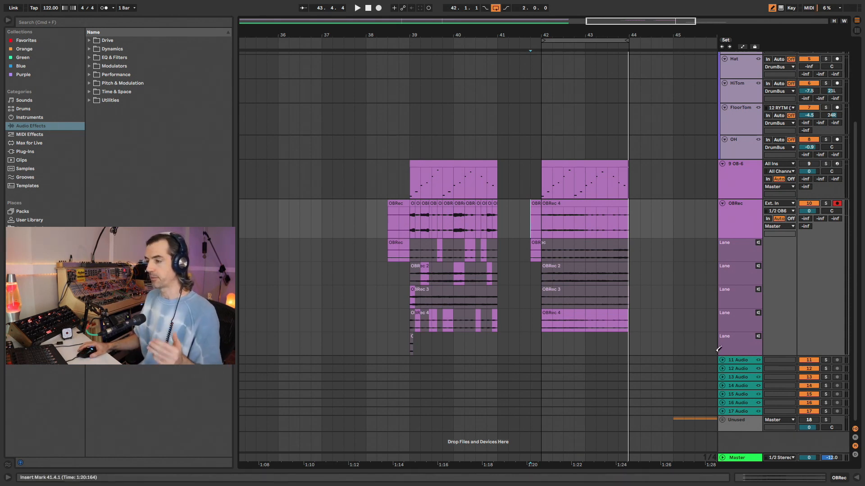
pyautogui.press('super')
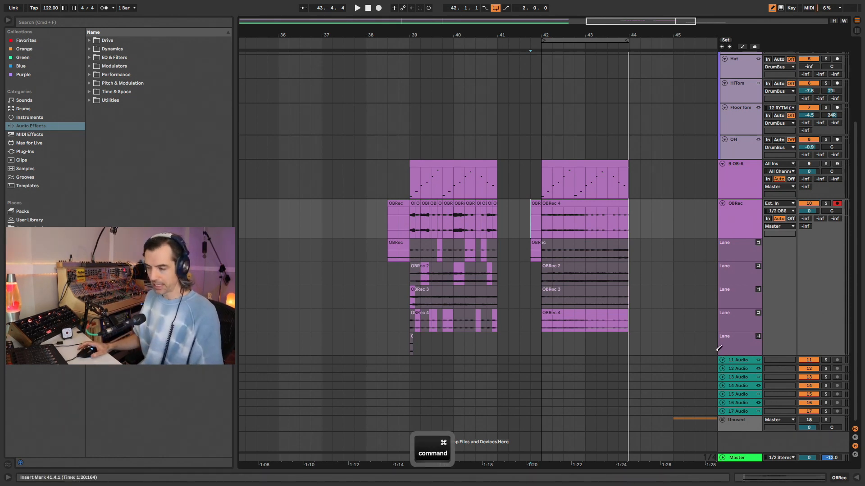
pyautogui.press('super+b')
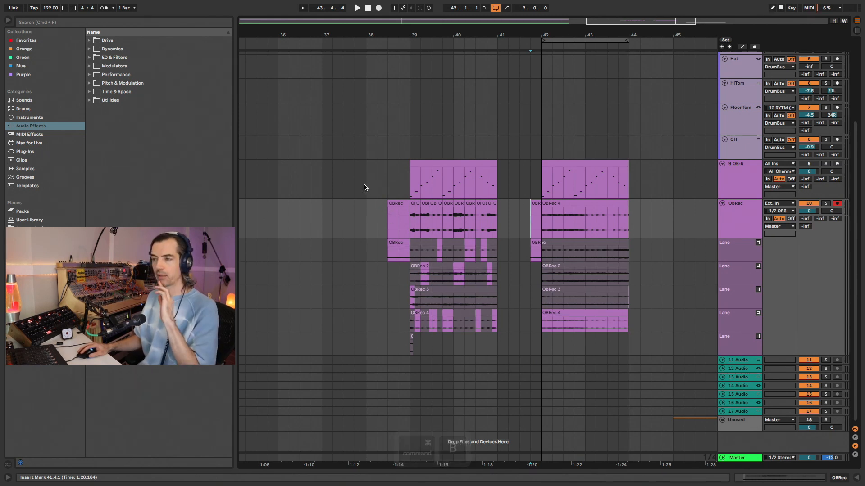
pyautogui.moveTo(365, 182); pyautogui.dragTo(291, 175)
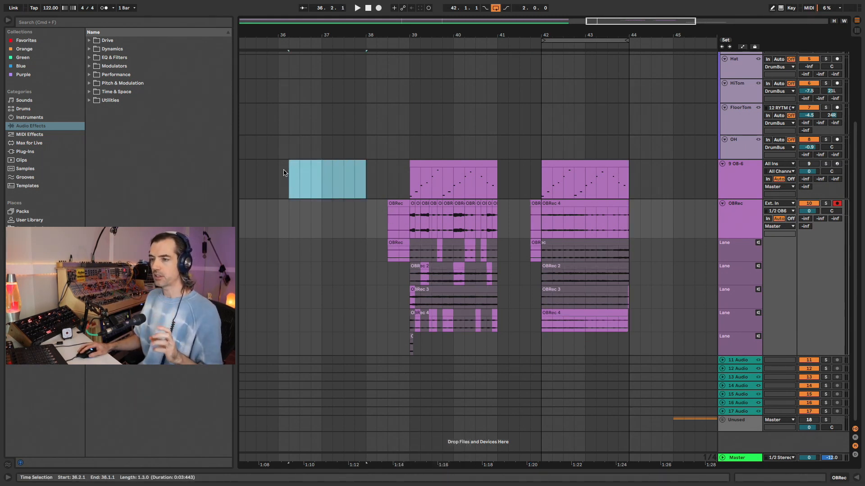
pyautogui.moveTo(345, 247); pyautogui.dragTo(638, 353)
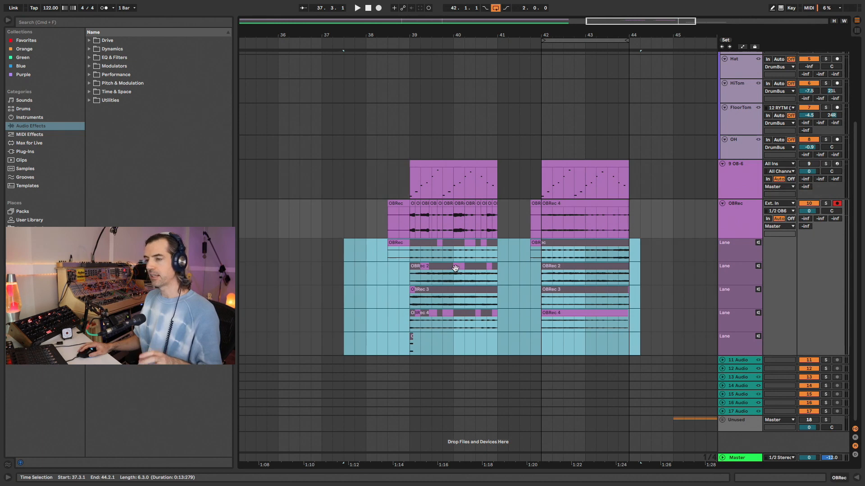
# Select 36.1.1 to 38.1.1 on the OBRec main lane, hide the take lanes and duplicate that time range
pyautogui.moveTo(281, 206); pyautogui.dragTo(361, 225)
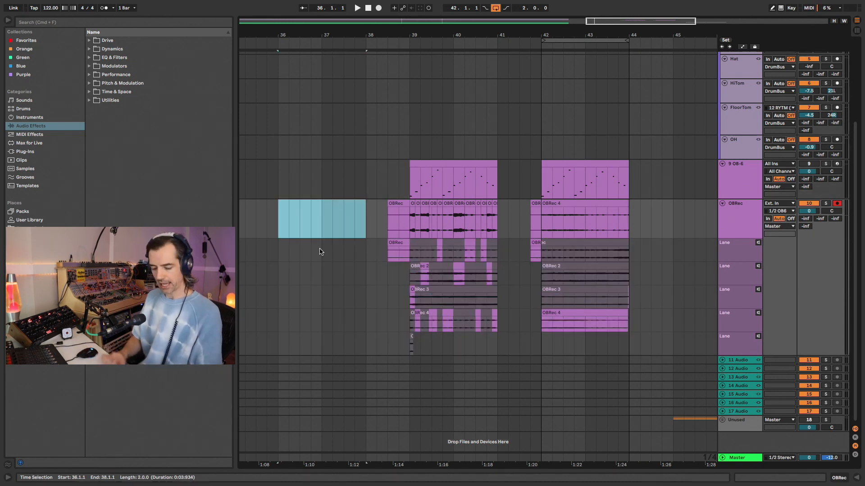
pyautogui.press('super+alt+u')
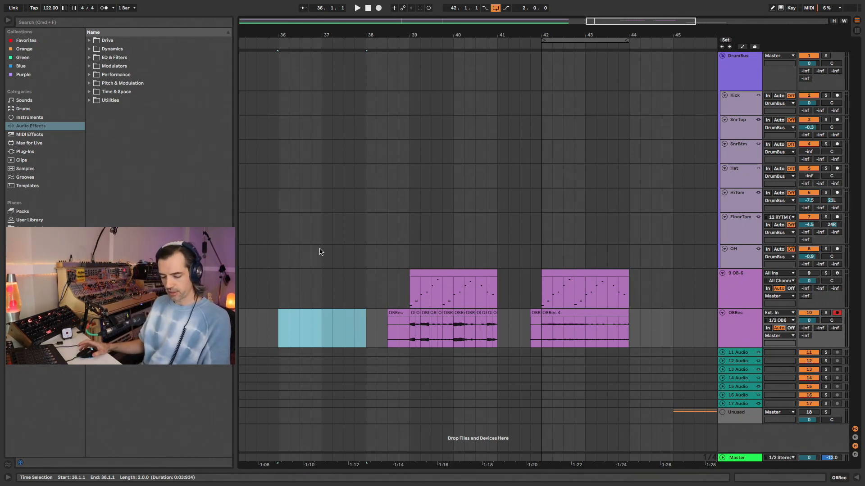
pyautogui.press('super+shift+d')
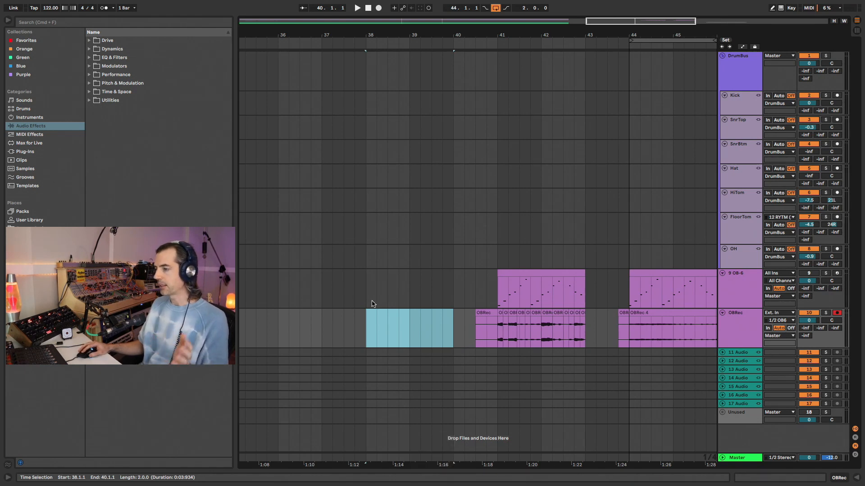
# Show the OBRec take lanes again and undo the last time duplication
pyautogui.press('alt+super+u')
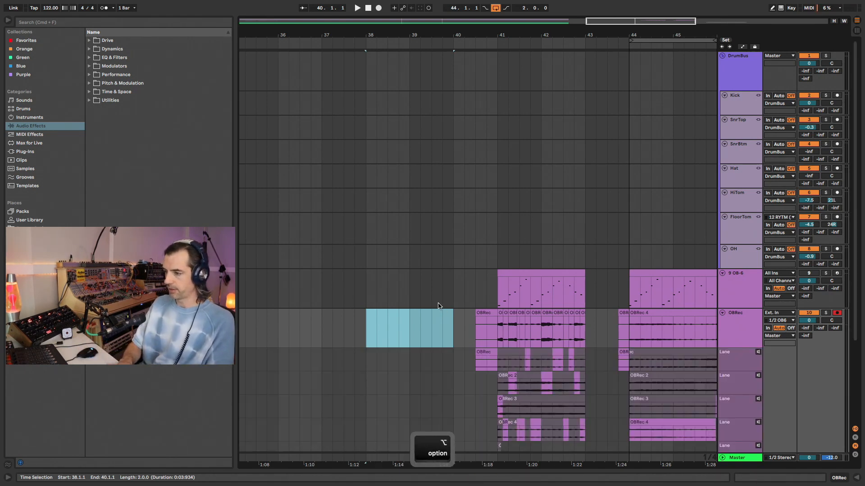
pyautogui.scroll(-4, 438, 306)
pyautogui.hscroll(3, 441, 286)
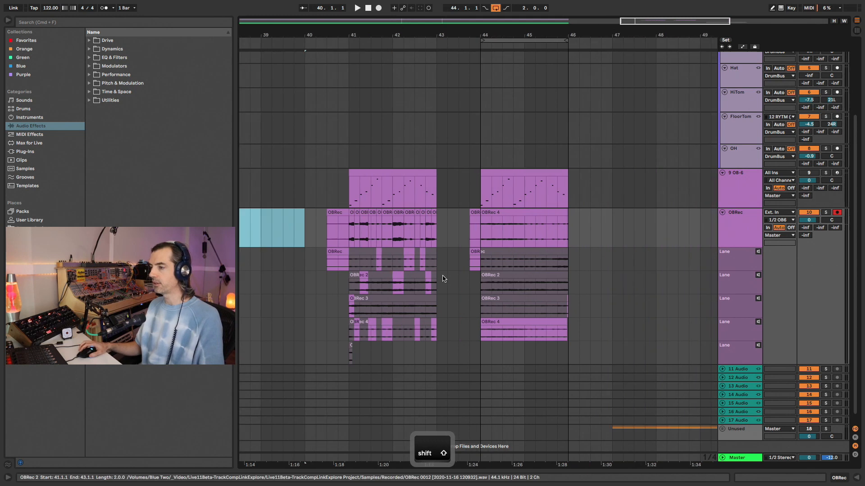
pyautogui.press('super')
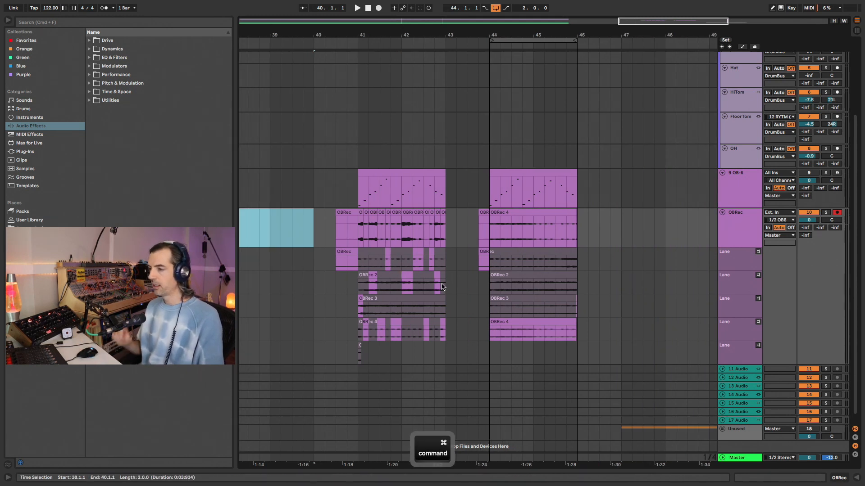
pyautogui.press('super+z')
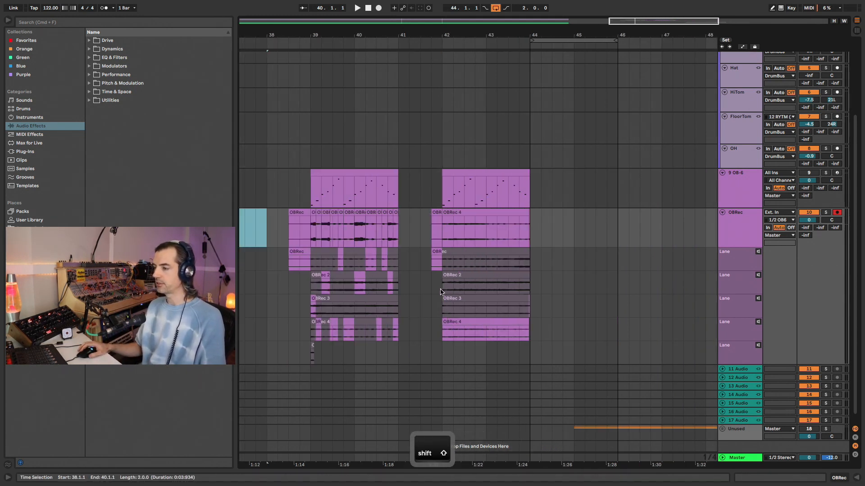
pyautogui.hscroll(-1, 441, 292)
pyautogui.click(421, 286)
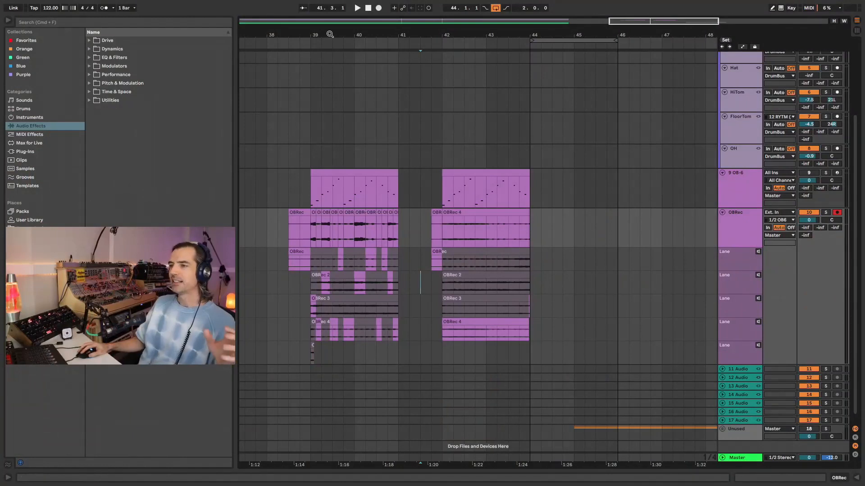
# Insert a new take lane on the OBRec track directly below its main lane
pyautogui.press('+')
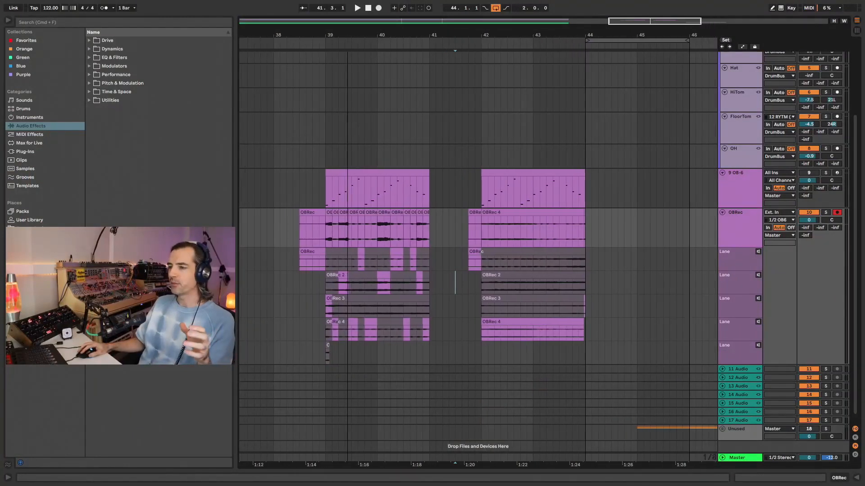
pyautogui.moveTo(559, 229); pyautogui.dragTo(361, 229)
pyautogui.press('+')
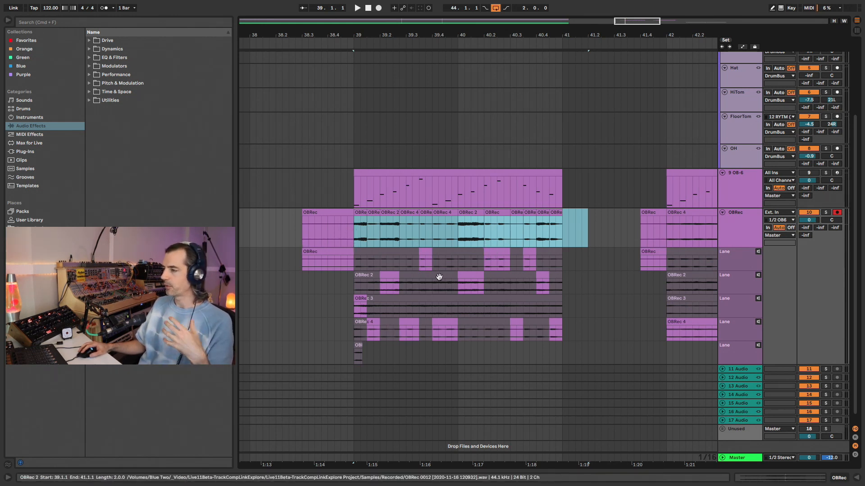
pyautogui.click(334, 225)
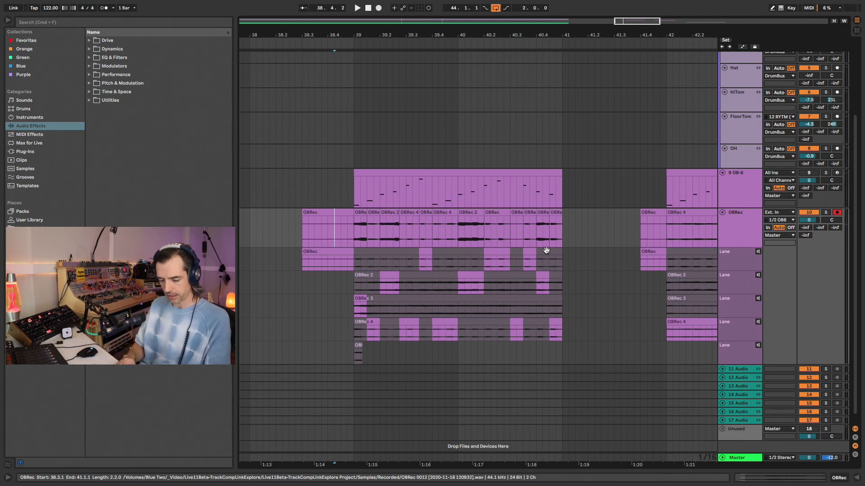
pyautogui.hotkey('alt', 'shift', 't')
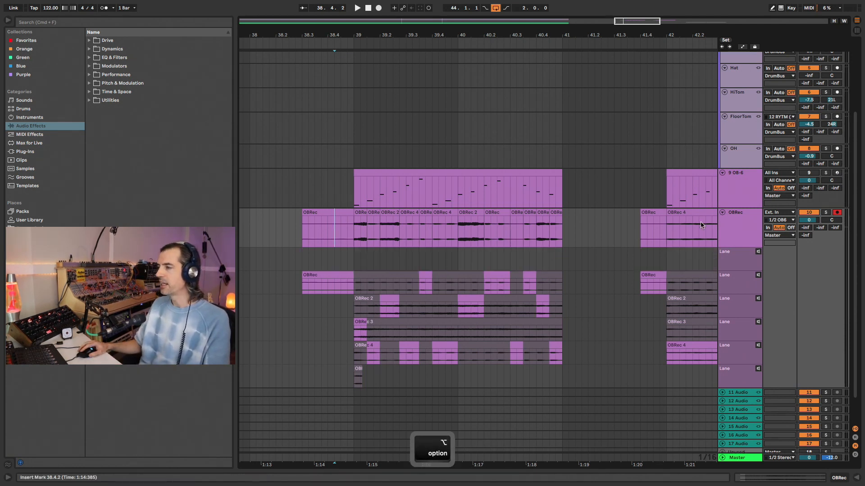
# Copy the comped clips from the OBRec main lane into the new empty take lane
pyautogui.click(573, 228)
pyautogui.moveTo(573, 228); pyautogui.dragTo(302, 220)
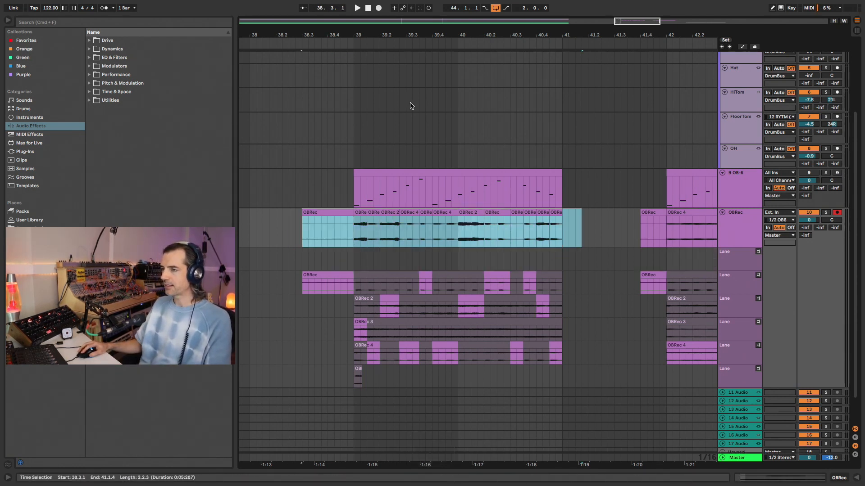
pyautogui.moveTo(450, 36); pyautogui.dragTo(424, 35)
pyautogui.moveTo(335, 206); pyautogui.dragTo(371, 259)
pyautogui.click(415, 306)
# In Draw Mode, paint short sections of OBRec 3, OBRec 2 and OBRec 4 into the comp between 39.4.3 and 40.3.4
pyautogui.scroll(5, 415, 306)
pyautogui.press('super+b')
pyautogui.click(453, 332)
pyautogui.click(481, 304)
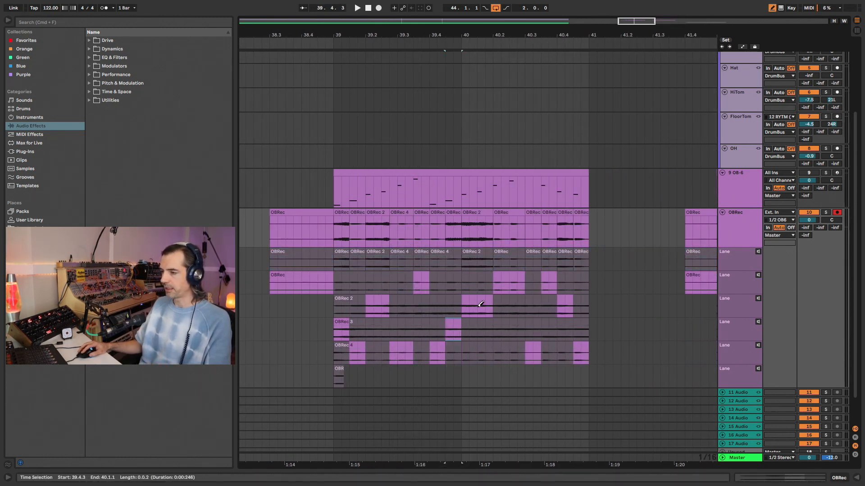
pyautogui.click(481, 349)
pyautogui.moveTo(493, 306); pyautogui.dragTo(524, 306)
pyautogui.moveTo(542, 334); pyautogui.dragTo(555, 341)
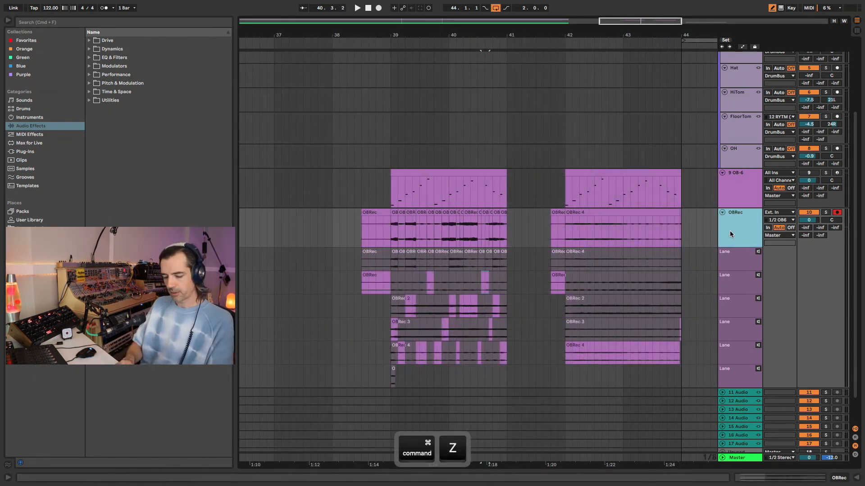
# Hide the OBRec track's take lanes and duplicate the track with its takes
pyautogui.press('alt+super+u')
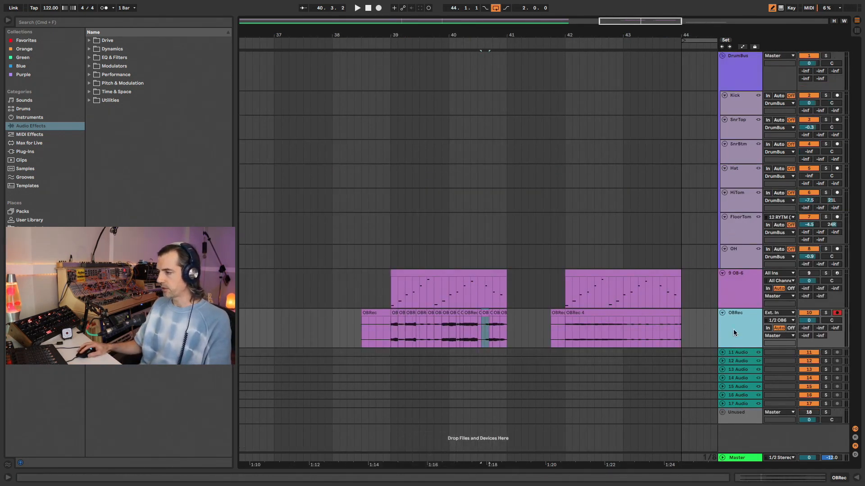
pyautogui.press('super+d')
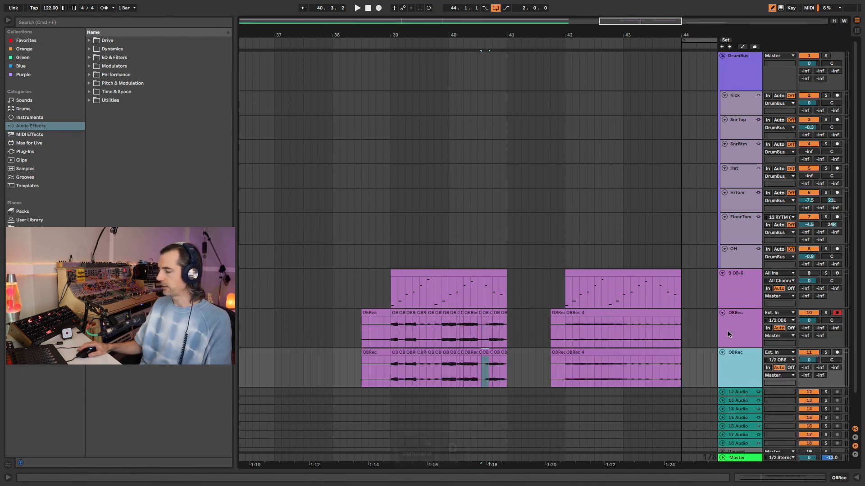
pyautogui.click(721, 312)
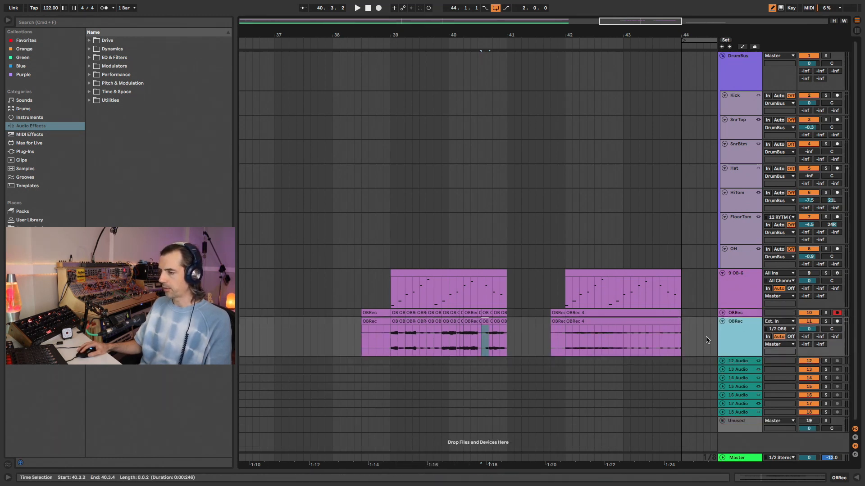
pyautogui.click(722, 312)
# Show the duplicate track's take lanes and comp 39.1.3 to 40.2.1 from the saved comp lane and 39.2.3 to 40.2.3 from OBRec 2
pyautogui.press('super+alt+u')
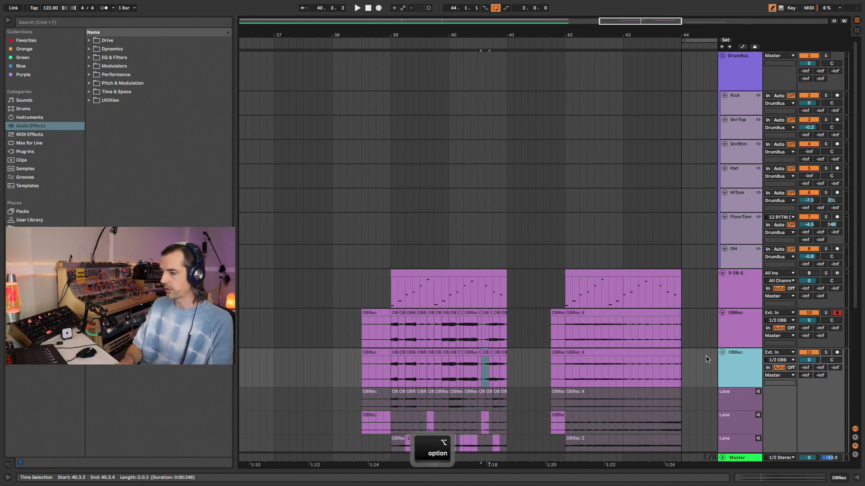
pyautogui.scroll(-2, 383, 331)
pyautogui.scroll(-3, 388, 403)
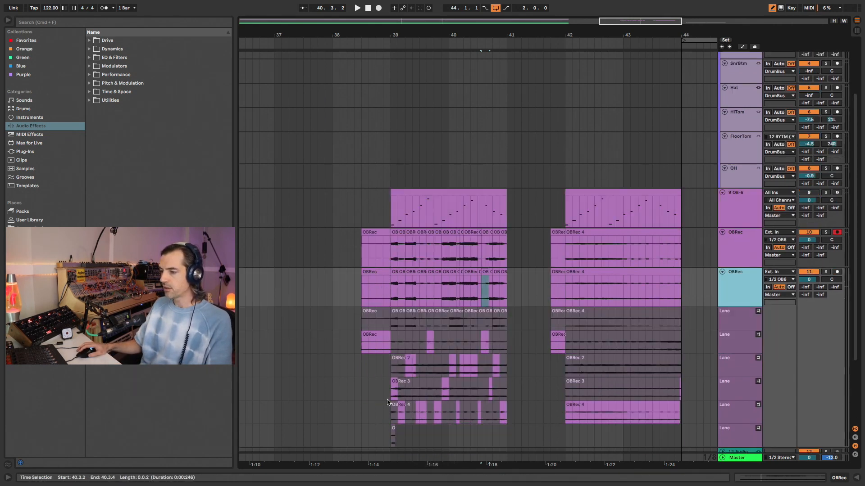
pyautogui.moveTo(400, 321); pyautogui.dragTo(462, 321)
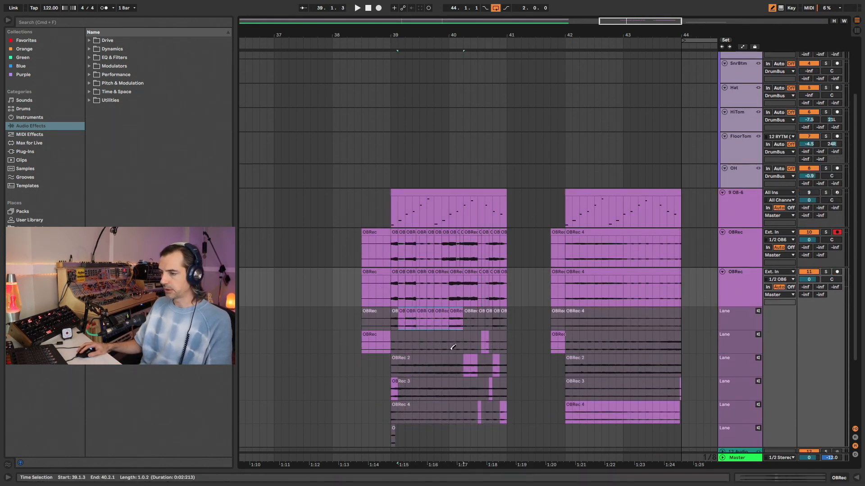
pyautogui.moveTo(414, 367); pyautogui.dragTo(467, 367)
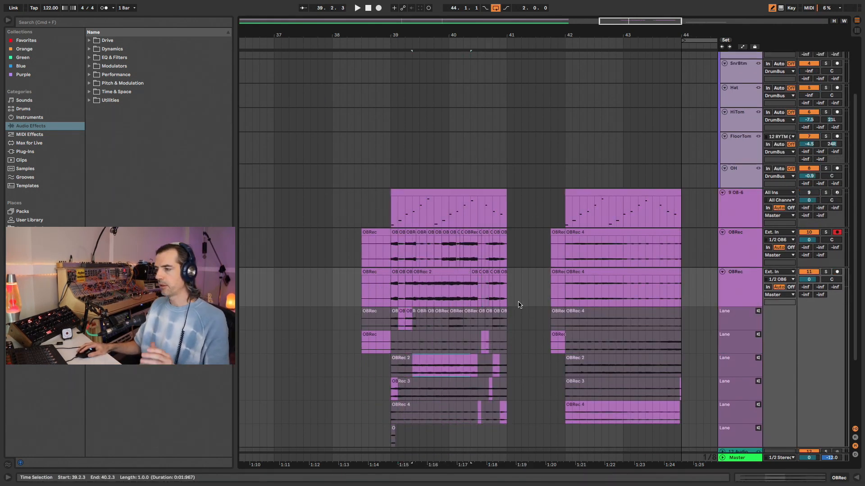
pyautogui.click(754, 237)
pyautogui.click(742, 291)
pyautogui.click(744, 258)
pyautogui.click(737, 283)
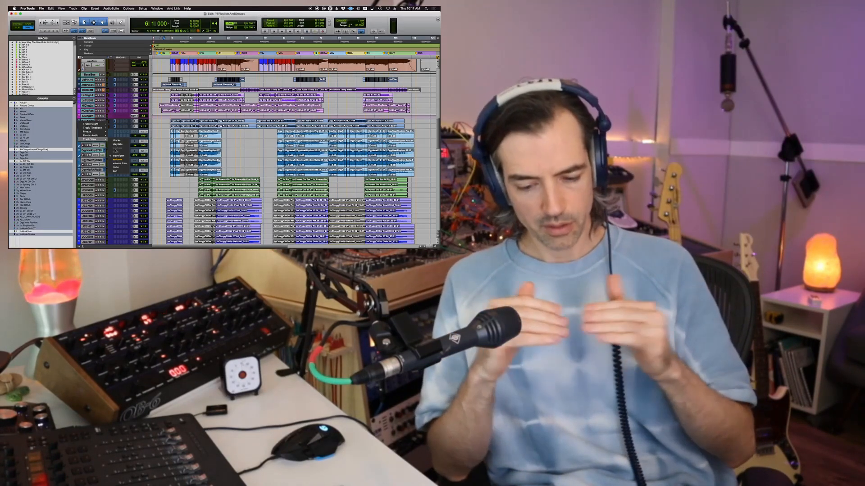
# Switch to Pro Tools, expand the grouped tracks to playlists view and look through their playlist lanes
pyautogui.press('ctrl+super+Left')
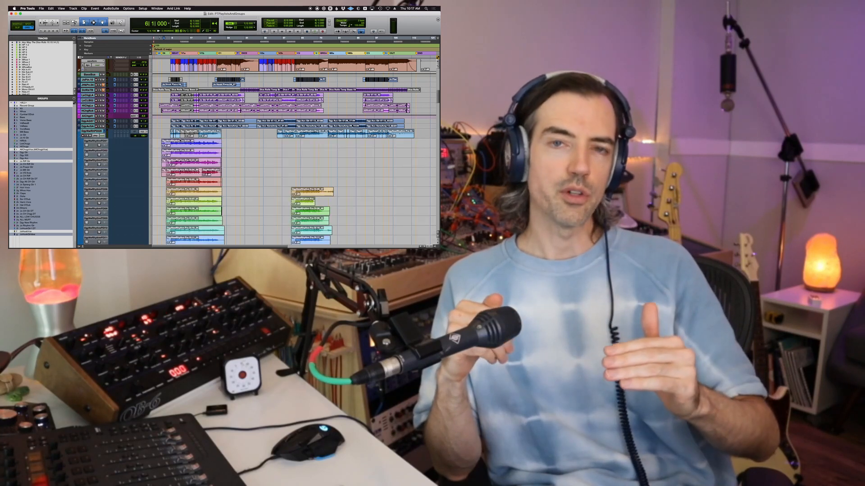
pyautogui.scroll(-10, 177, 150)
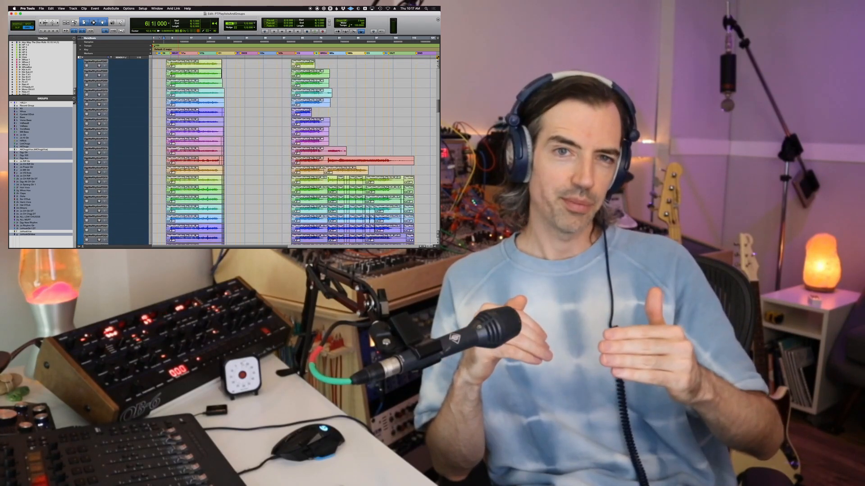
# Examine the comped takes and alternate playlists across the grouped tracks' lanes, including a closer look at the second half of the song
pyautogui.scroll(-4, 177, 150)
pyautogui.scroll(-8, 292, 167)
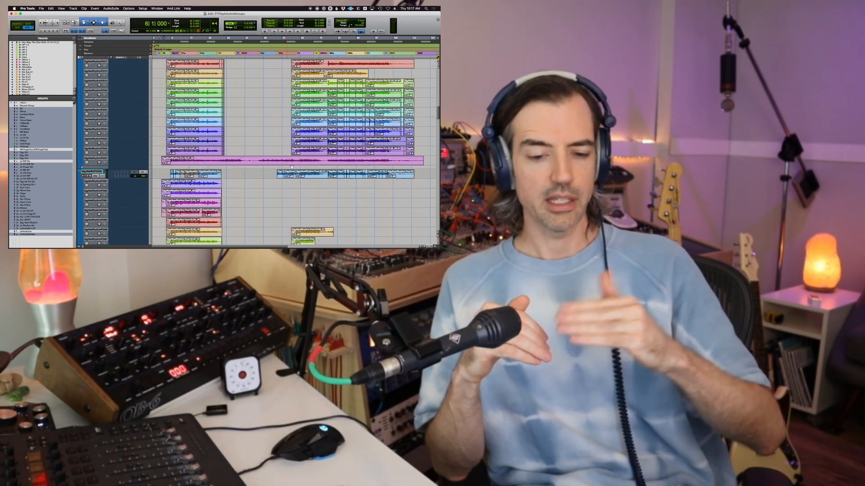
pyautogui.scroll(-8, 292, 166)
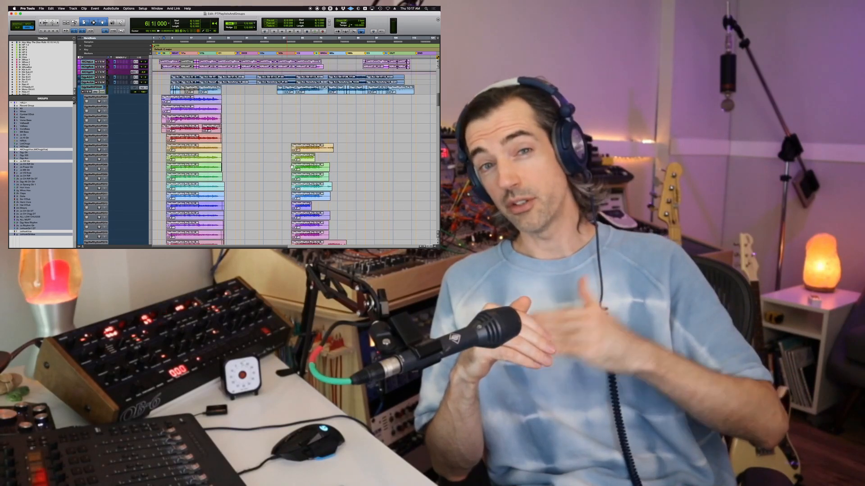
pyautogui.scroll(-3, 292, 166)
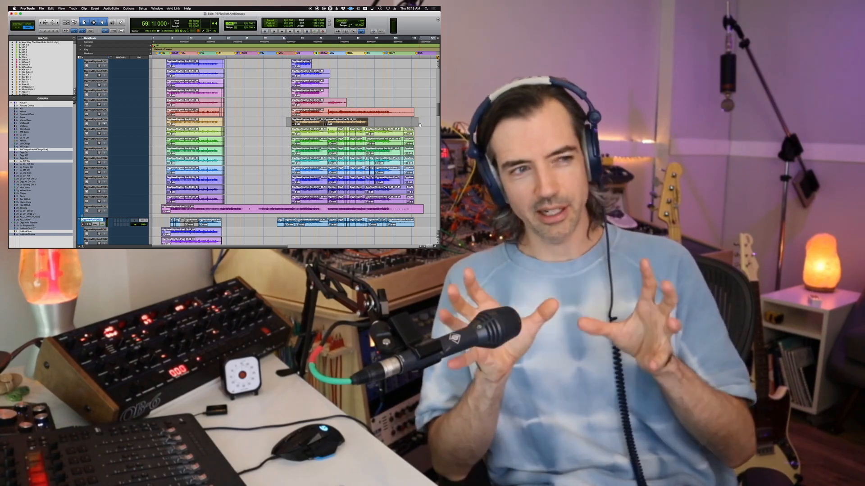
pyautogui.scroll(1, 419, 125)
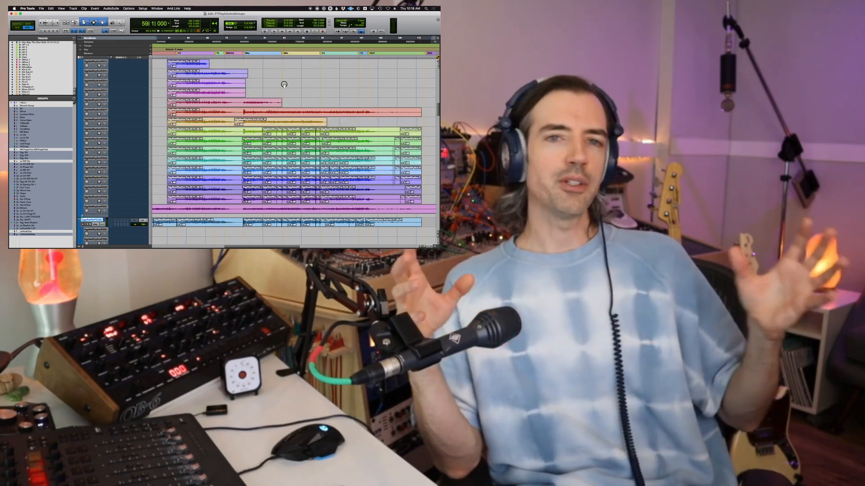
pyautogui.scroll(10, 271, 81)
pyautogui.scroll(4, 271, 80)
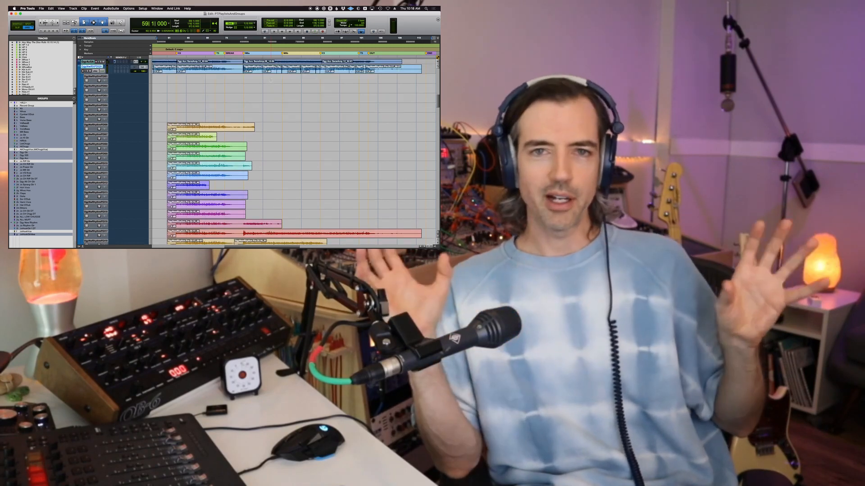
pyautogui.scroll(-5, 266, 115)
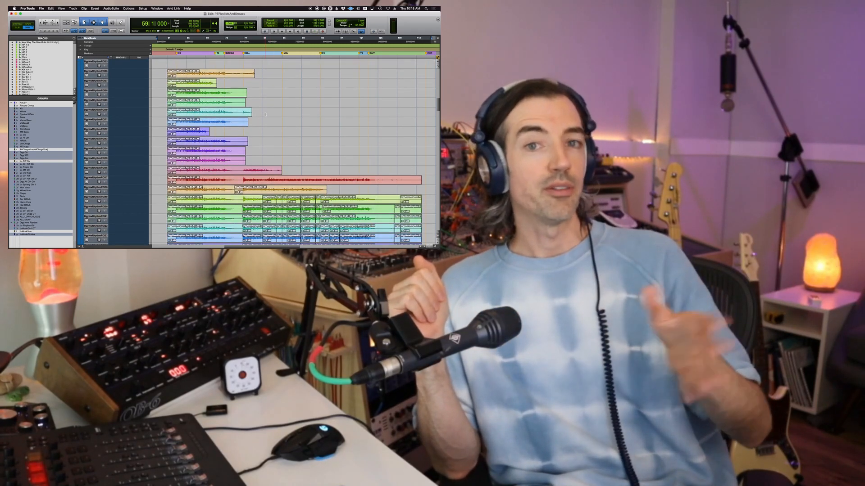
pyautogui.scroll(-8, 245, 126)
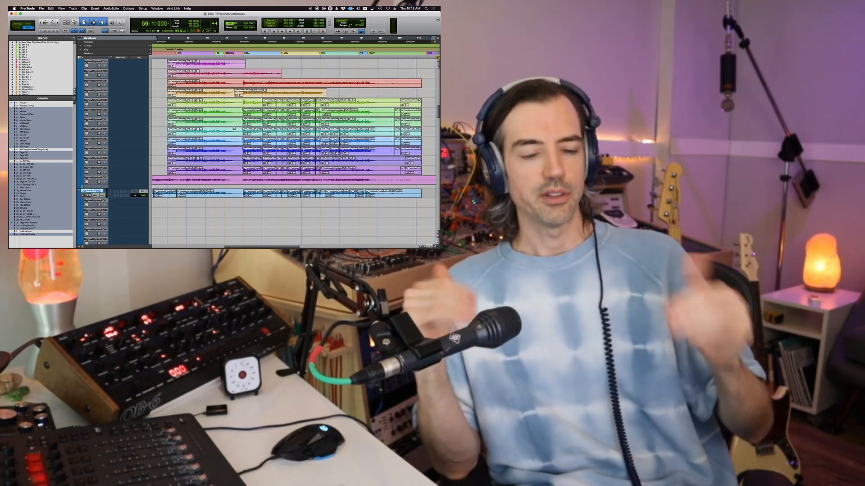
# Highlight blocks of comped clips across the playlist lanes from about bar 62 onward, clearing the selection after each
pyautogui.moveTo(178, 90); pyautogui.dragTo(399, 139)
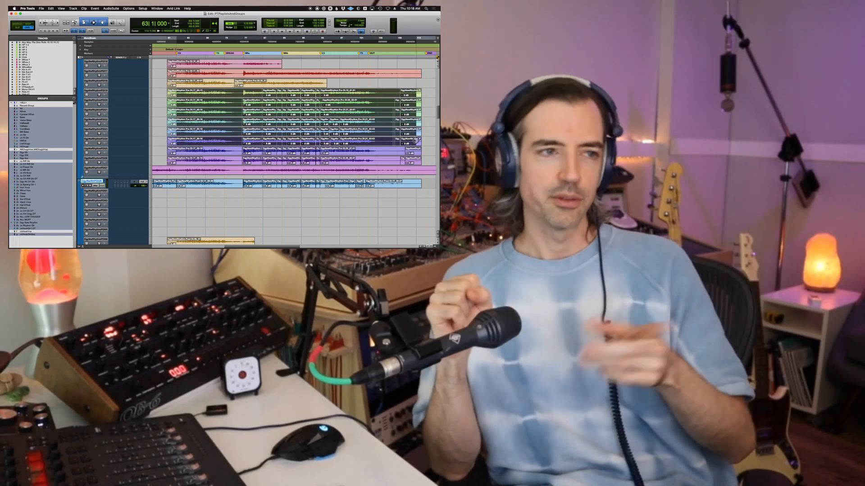
pyautogui.scroll(6, 416, 140)
pyautogui.click(296, 111)
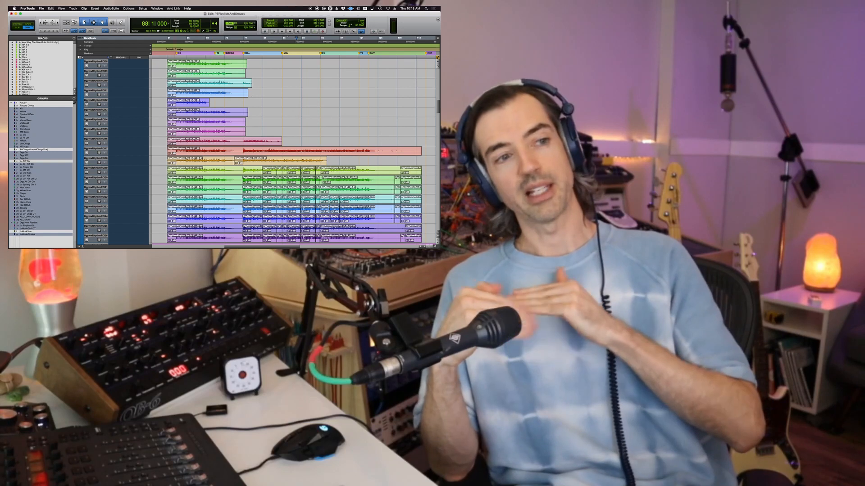
pyautogui.moveTo(193, 163); pyautogui.dragTo(426, 229)
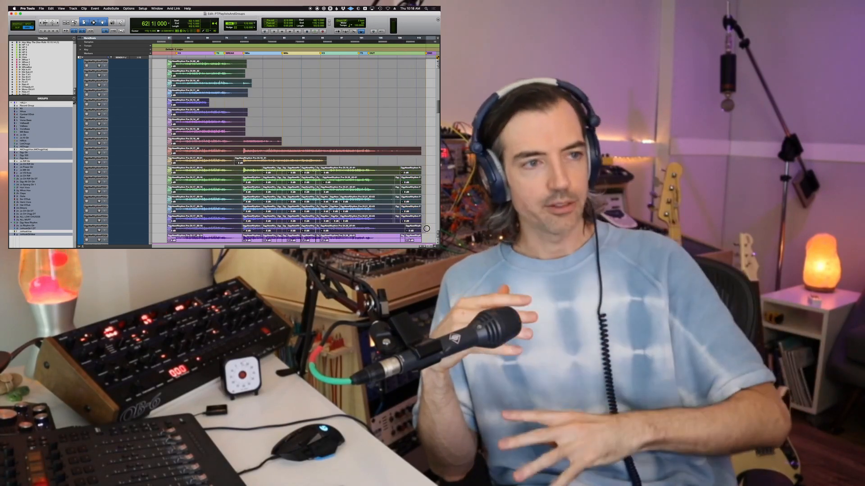
pyautogui.click(291, 103)
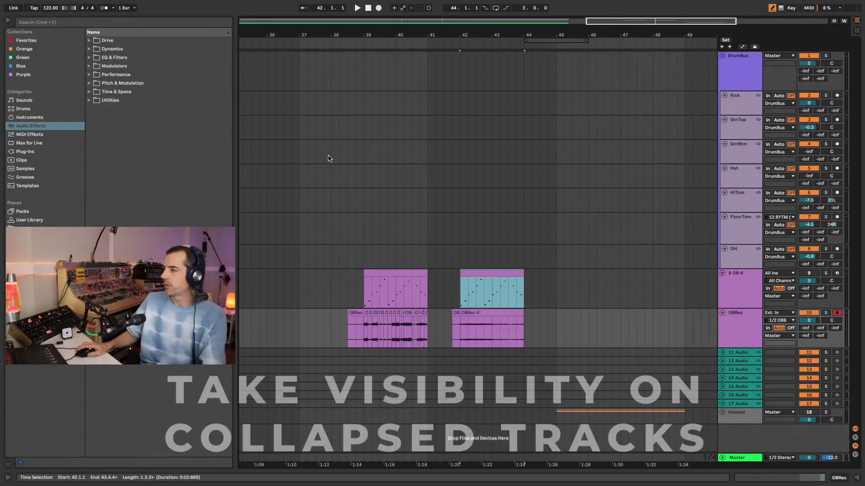
# Switch to Ableton Live and show the take lanes of all drum tracks around the GTDS section
pyautogui.hscroll(-15, 380, 120)
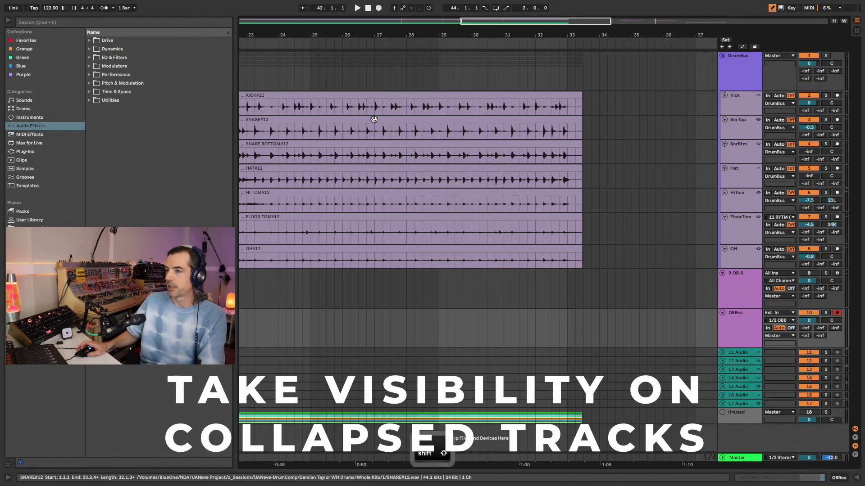
pyautogui.click(478, 108)
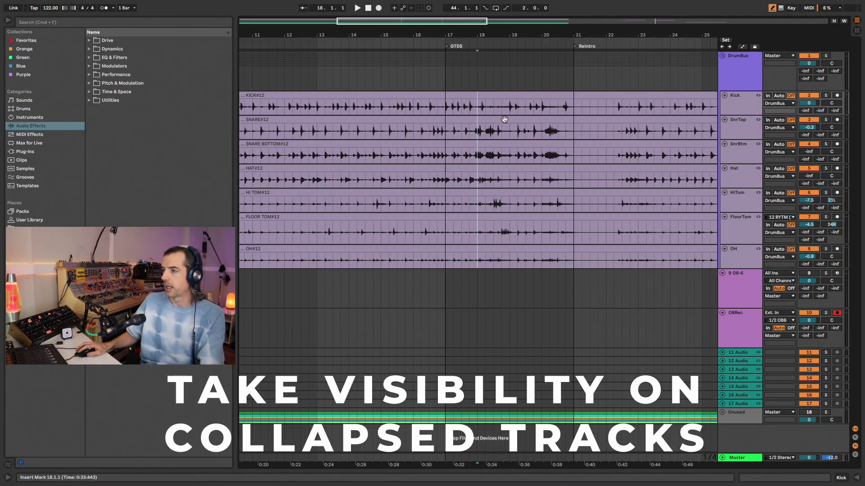
pyautogui.keyDown('alt'); pyautogui.click(759, 97); pyautogui.keyUp('alt')
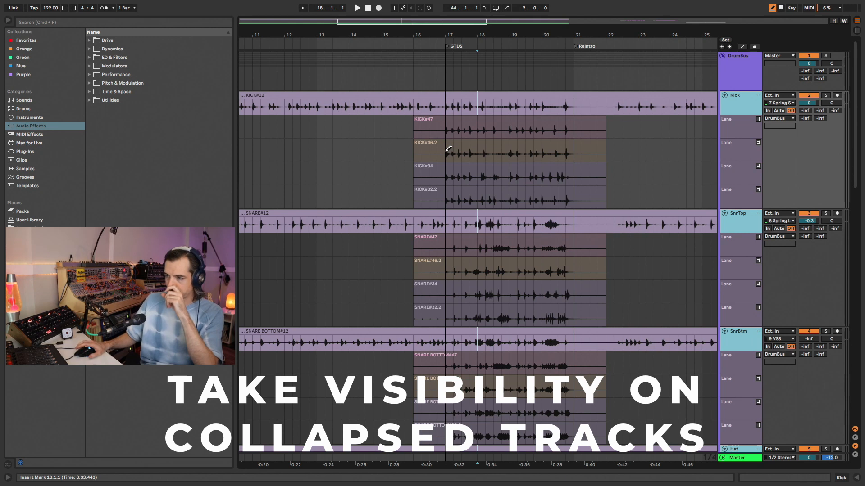
# Select 17.1.1 to 21.1.1 in the #46.2 drum takes, audition their lanes and hide the take lanes
pyautogui.moveTo(447, 151); pyautogui.dragTo(573, 155)
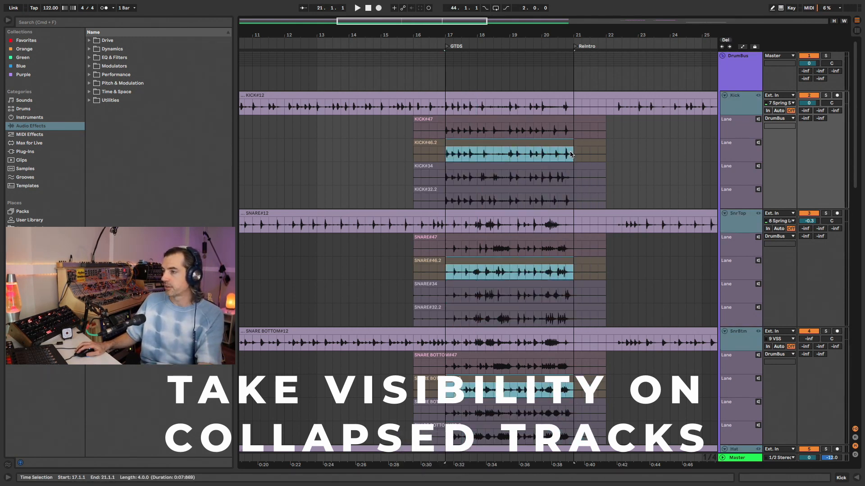
pyautogui.click(758, 142)
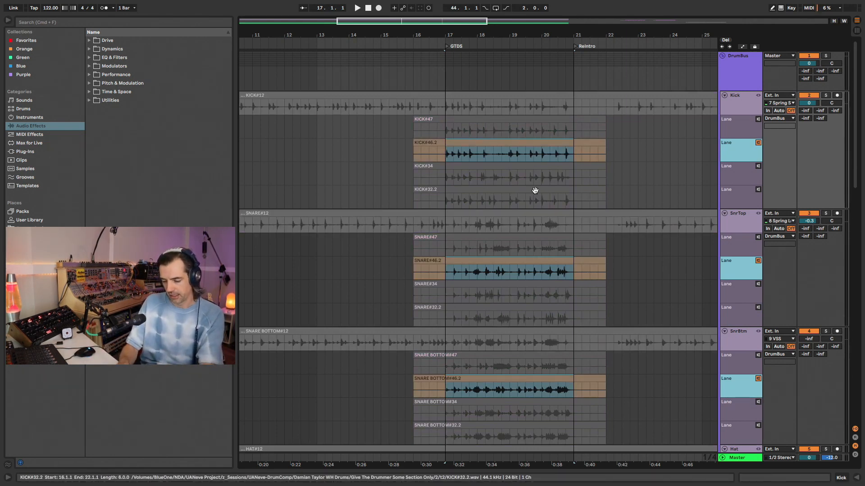
pyautogui.press('super+alt+u')
pyautogui.click(404, 155)
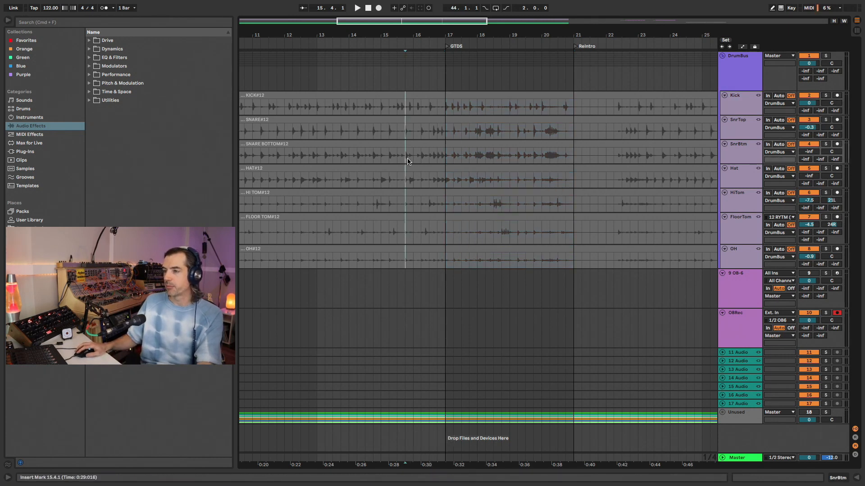
# Play the drum tracks from 13.3.1 with the take lanes hidden, then stop at bar 15
pyautogui.press('super+a')
pyautogui.press('super+z')
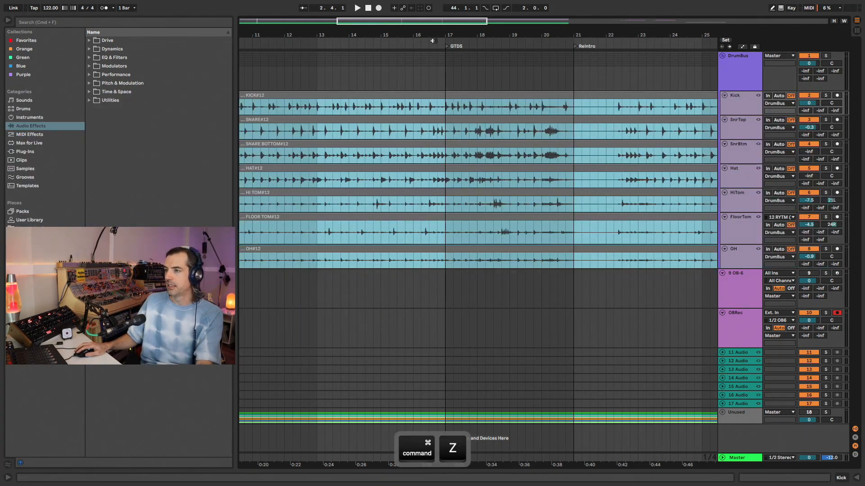
pyautogui.scroll(-3, 347, 156)
pyautogui.click(475, 155)
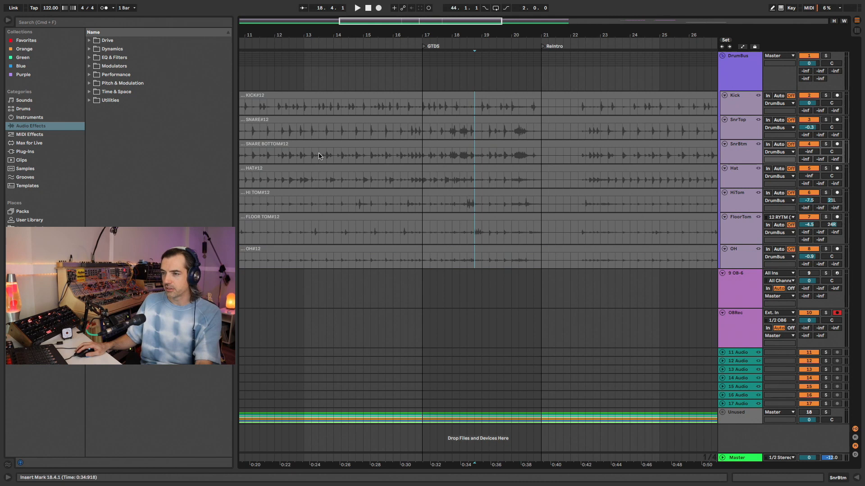
pyautogui.press('space')
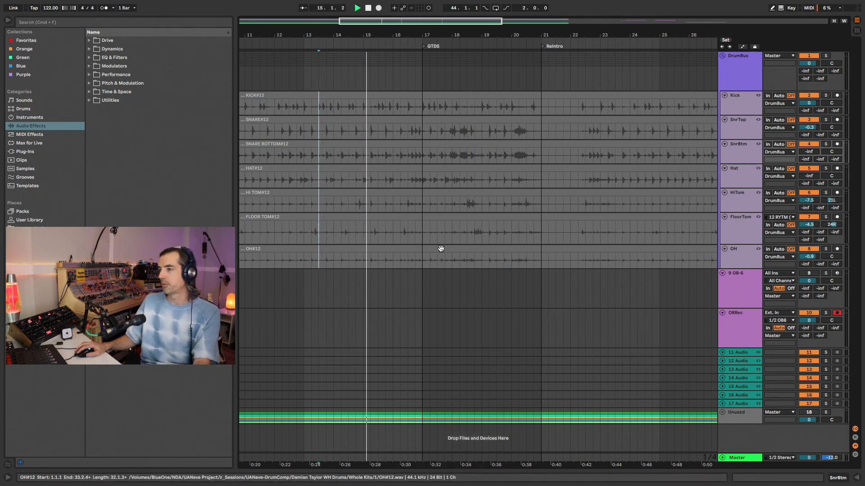
pyautogui.press('space')
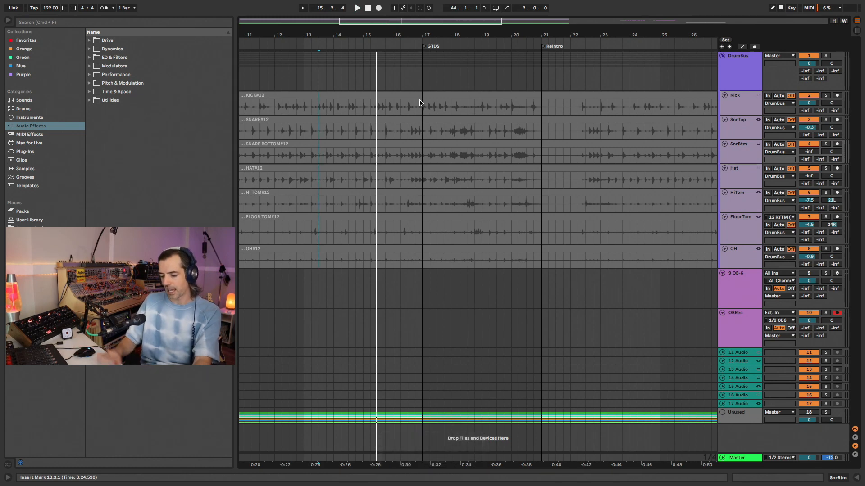
# Compare the drum tracks with take lanes shown and hidden while playing the auditioned takes from 17.1.1
pyautogui.press('super+alt+u')
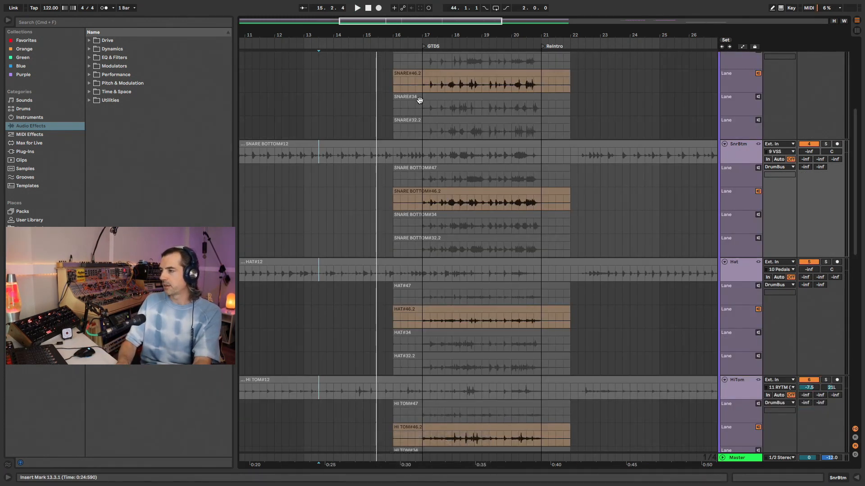
pyautogui.press('super+alt+u')
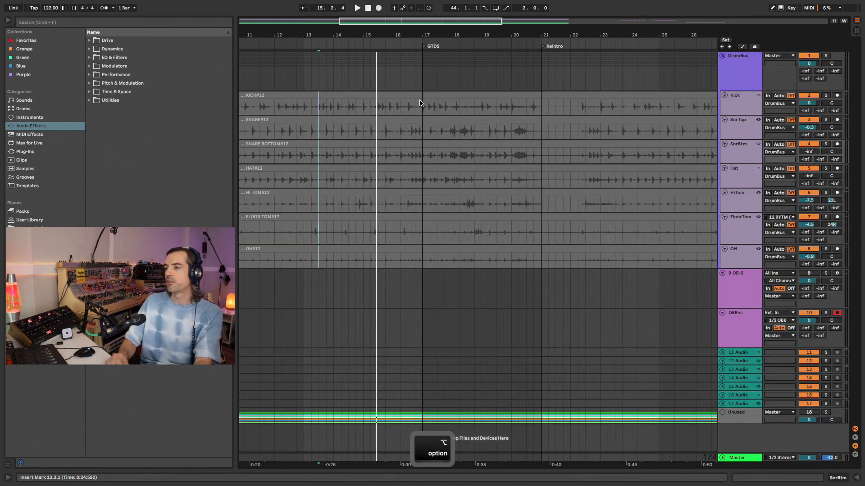
pyautogui.click(427, 107)
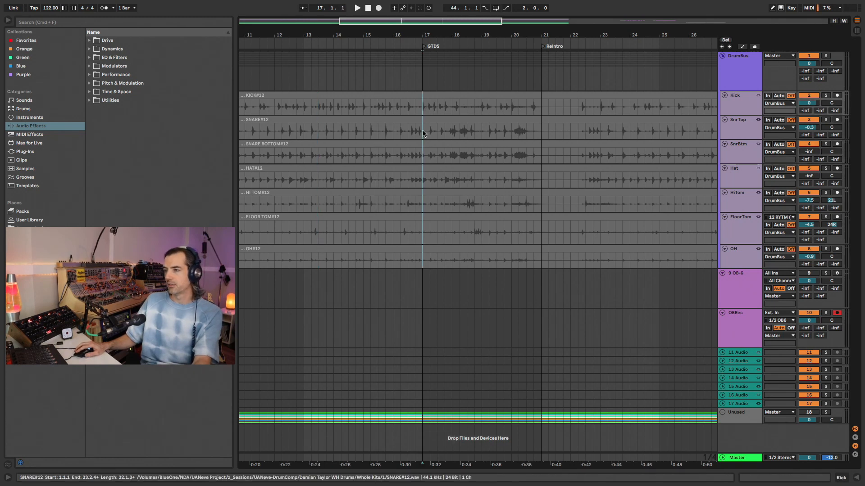
pyautogui.press('space')
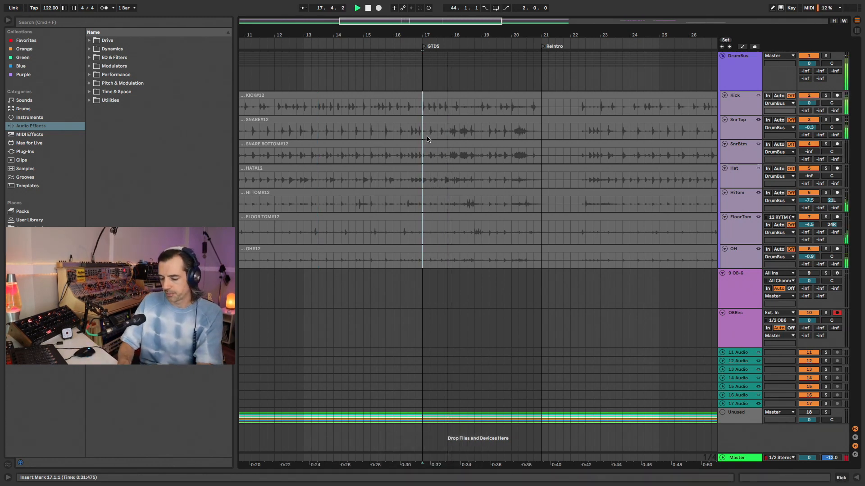
pyautogui.press('super+alt+u')
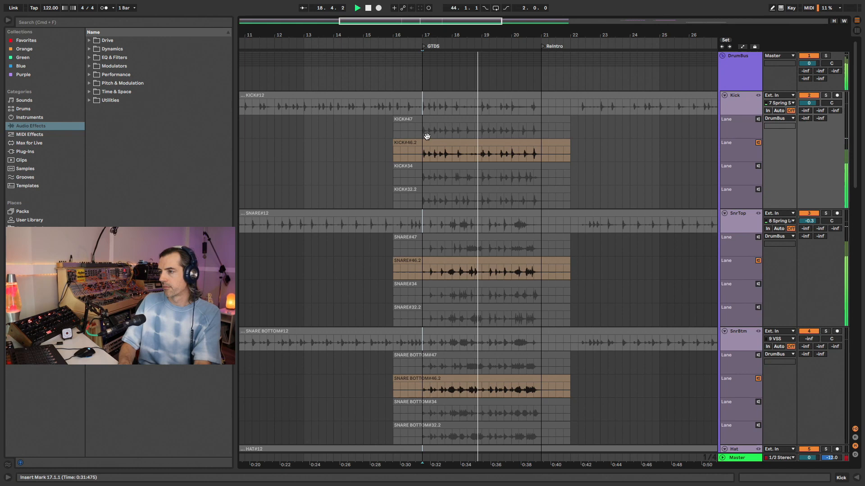
pyautogui.press('super+alt+u')
pyautogui.press('space')
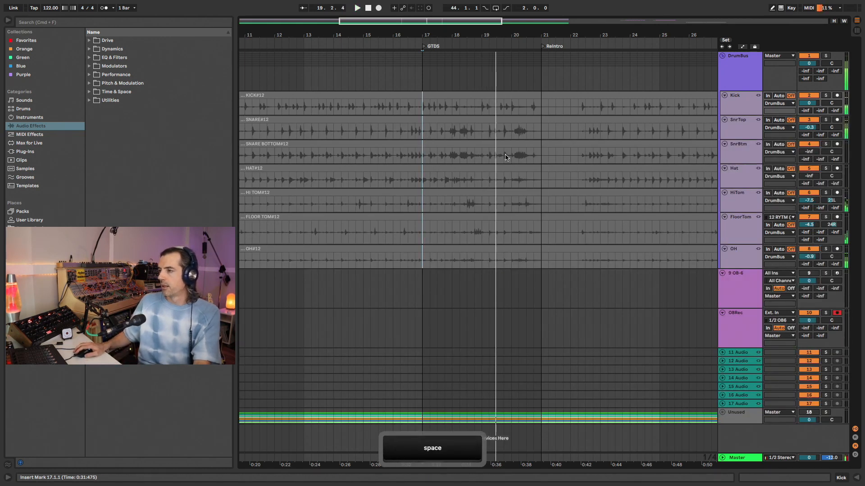
# Play the drums briefly from bar 23 and highlight the section starting at the GTDS locator
pyautogui.click(599, 107)
pyautogui.press('space')
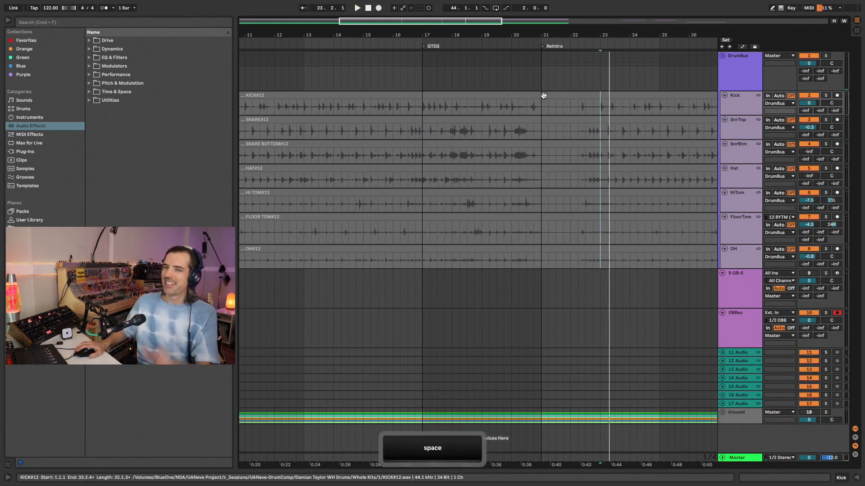
pyautogui.moveTo(561, 38); pyautogui.dragTo(561, 20)
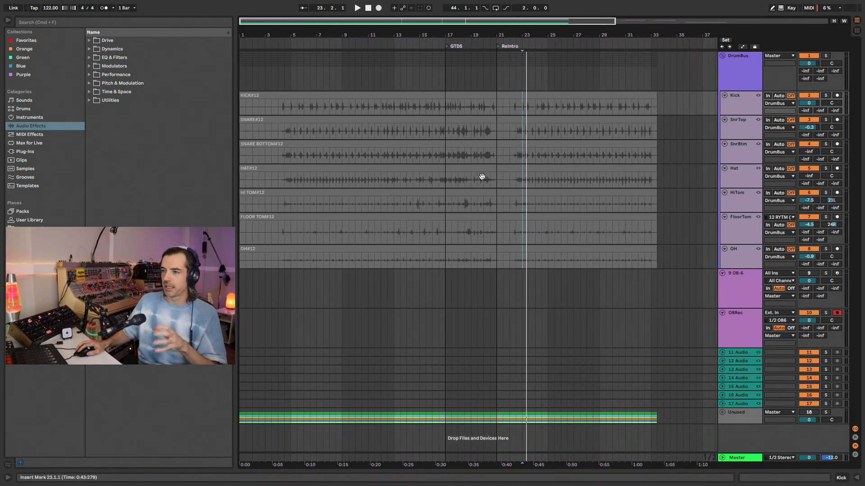
pyautogui.moveTo(446, 133); pyautogui.dragTo(512, 132)
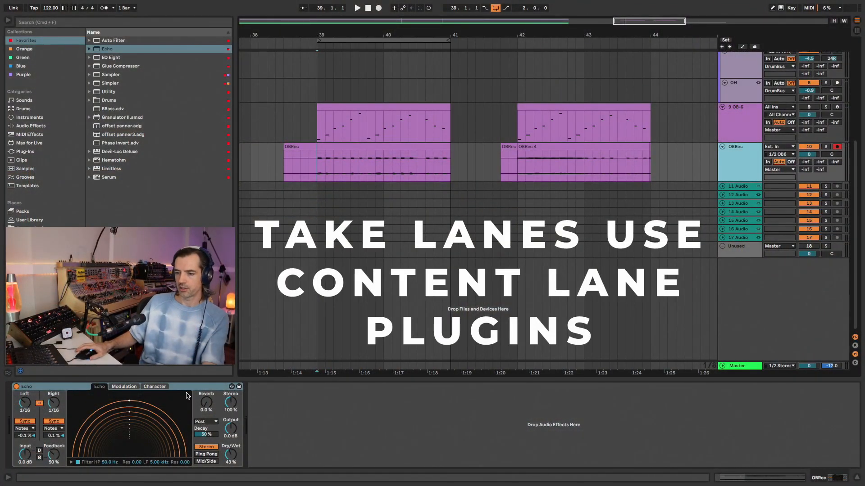
# Set the OBRec track's Echo Dry/Wet to 64 % and play the loop from 39.1.1 briefly
pyautogui.click(223, 455)
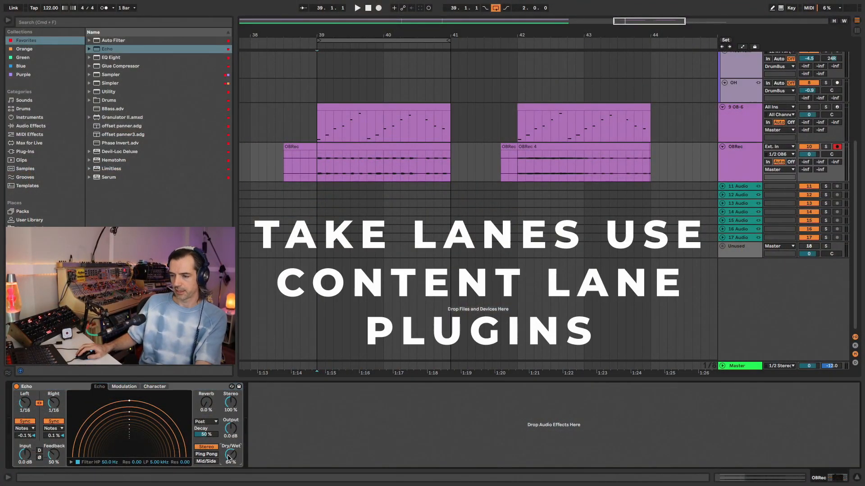
pyautogui.press('space')
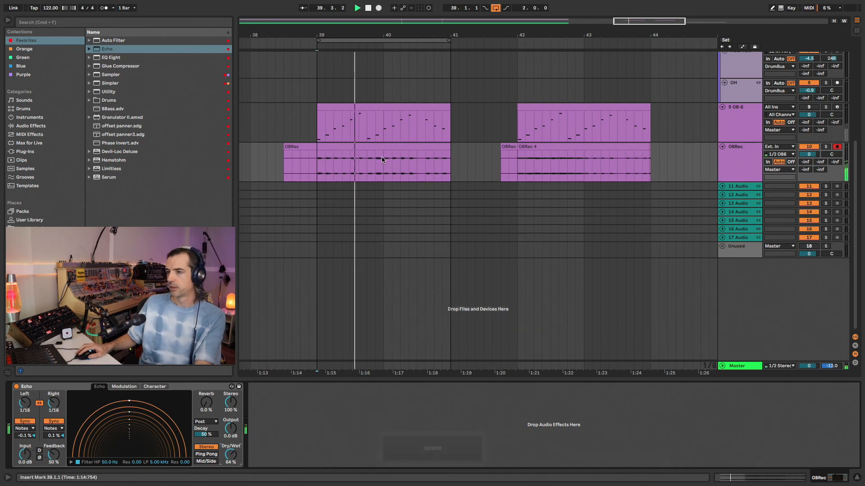
pyautogui.press('space')
pyautogui.click(360, 167)
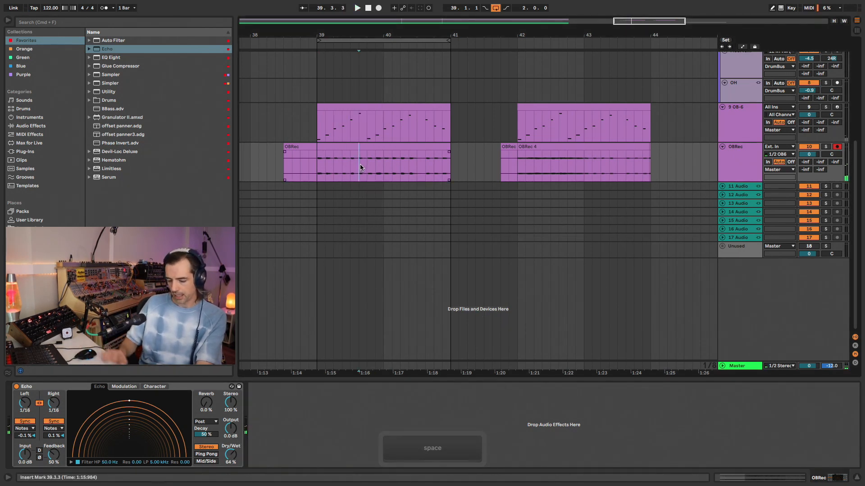
# Show the OBRec track's take lanes and audition the OBRec 2 lane during playback from 39.2.3
pyautogui.press('super+alt+u')
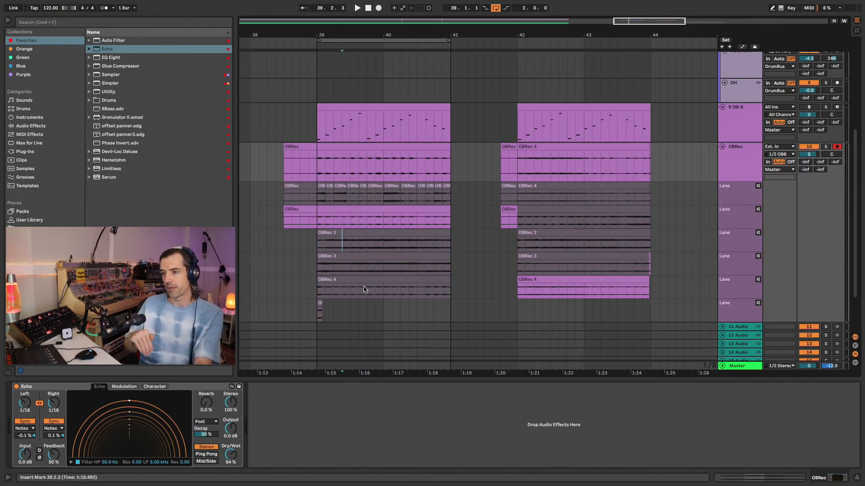
pyautogui.press('space')
pyautogui.press('t')
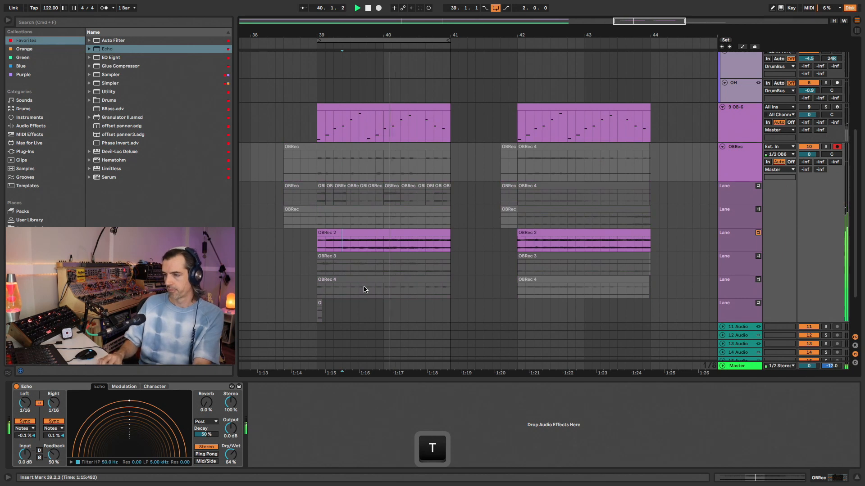
# Audition the OBRec 3 and OBRec 4 take lanes in turn during loop playback, ending with playback stopped
pyautogui.press('Down')
pyautogui.press('t')
pyautogui.press('Down')
pyautogui.press('t')
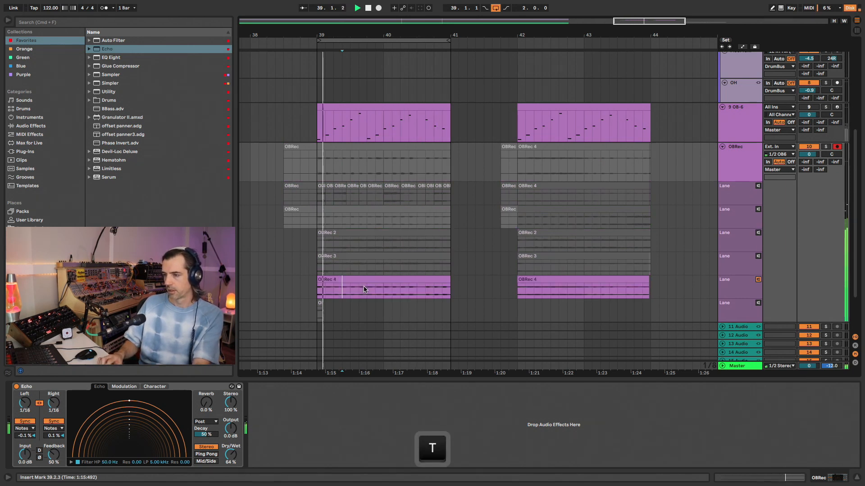
pyautogui.press('space')
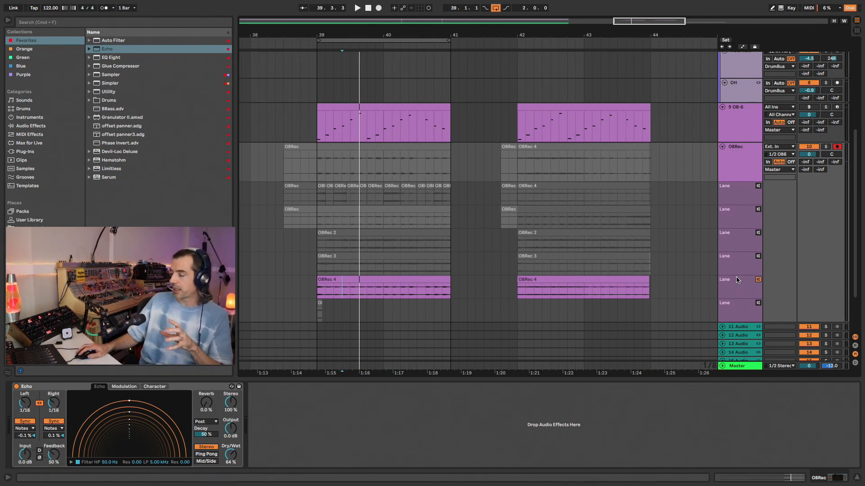
# Highlight the OBRec track's main lane from 39.3.1 to 43.2.3 to compare it with the auditioned take lane
pyautogui.click(724, 219)
pyautogui.click(730, 197)
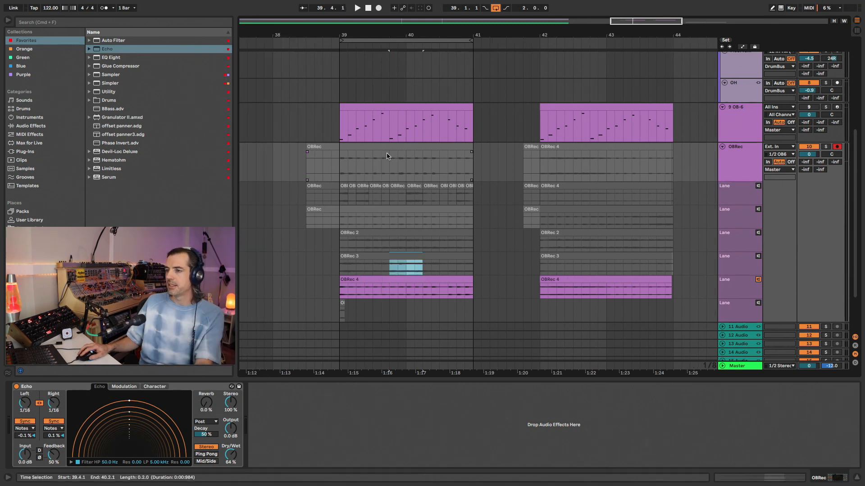
pyautogui.moveTo(374, 161); pyautogui.dragTo(635, 163)
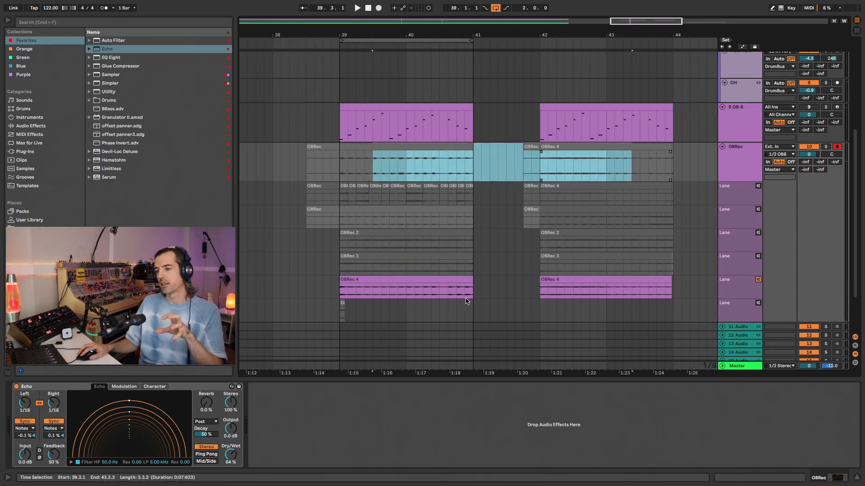
pyautogui.click(392, 313)
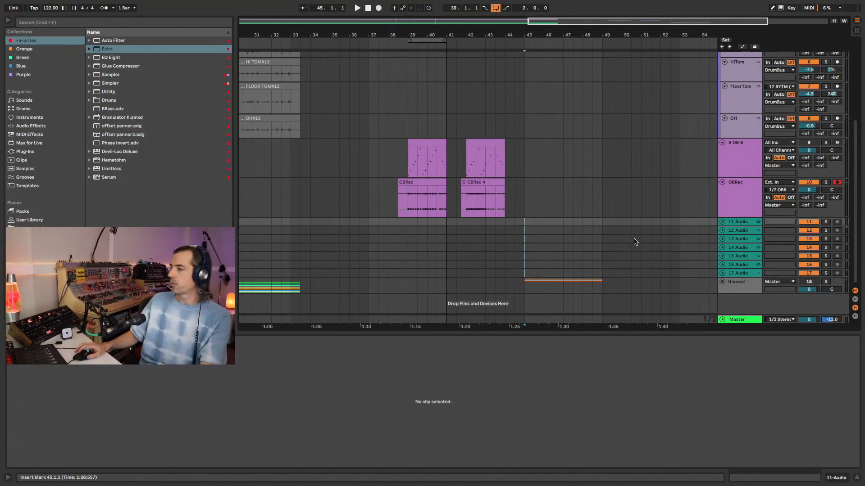
# Unfold audio tracks 11 to 17 in the arrangement
pyautogui.click(721, 222)
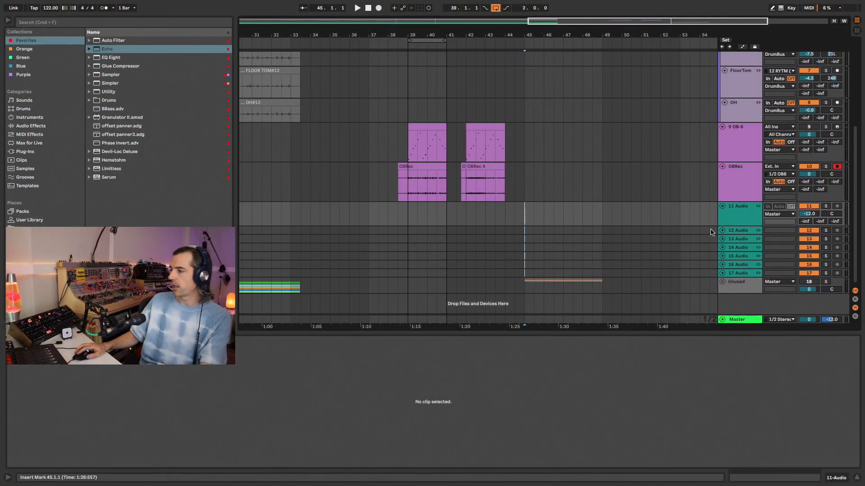
pyautogui.click(759, 206)
pyautogui.click(723, 232)
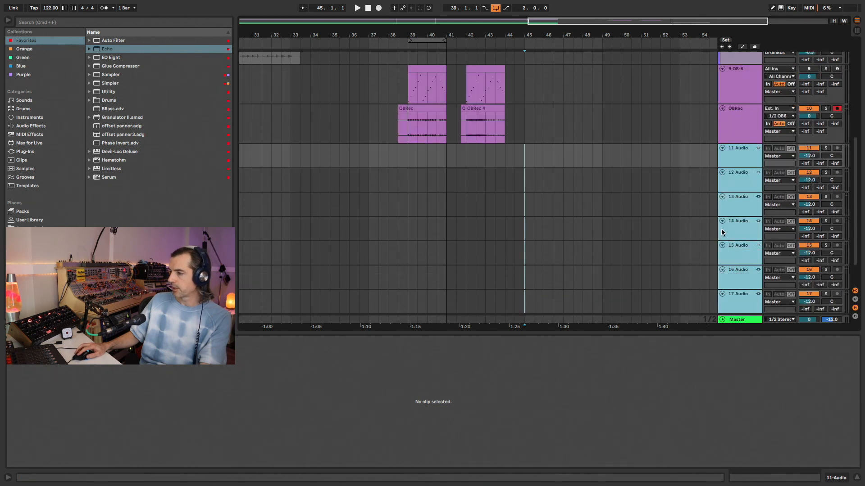
pyautogui.scroll(-4, 664, 248)
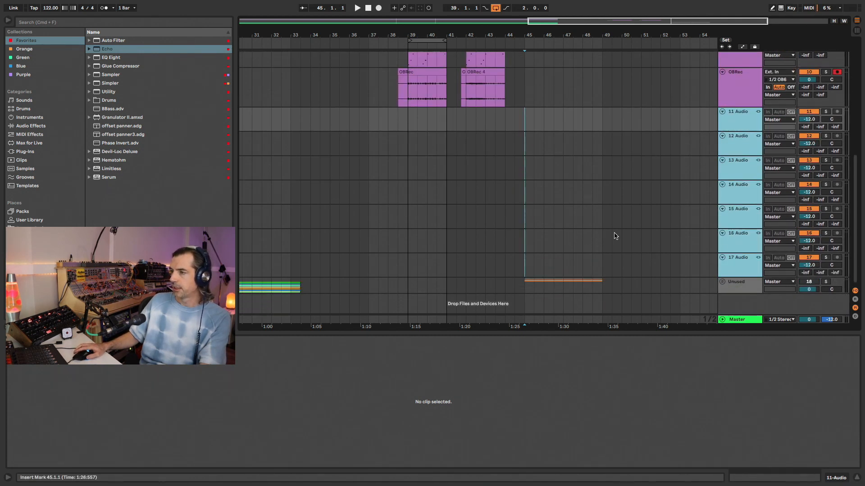
# Import the seven #32.2 drum files from the t2 folder in Finder, excluding GTDS PASSES.wav, onto tracks 11 to 17 at 45.1.1
pyautogui.moveTo(70, 3)
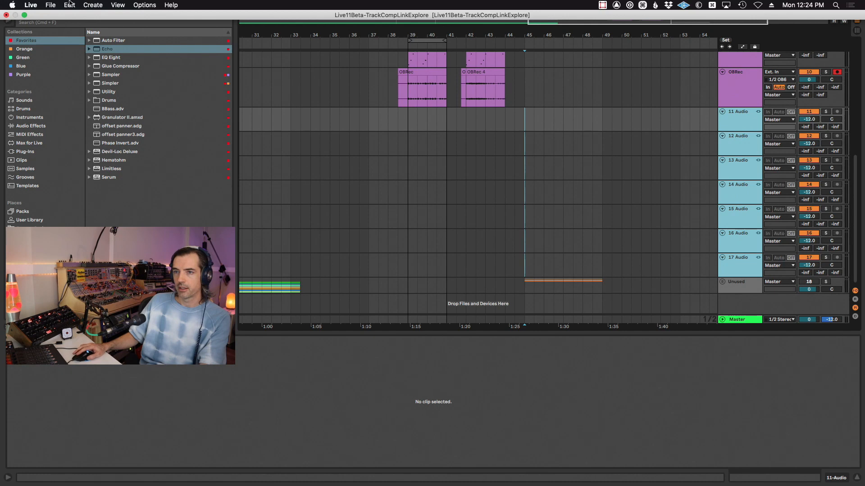
pyautogui.click(25, 15)
pyautogui.click(134, 17)
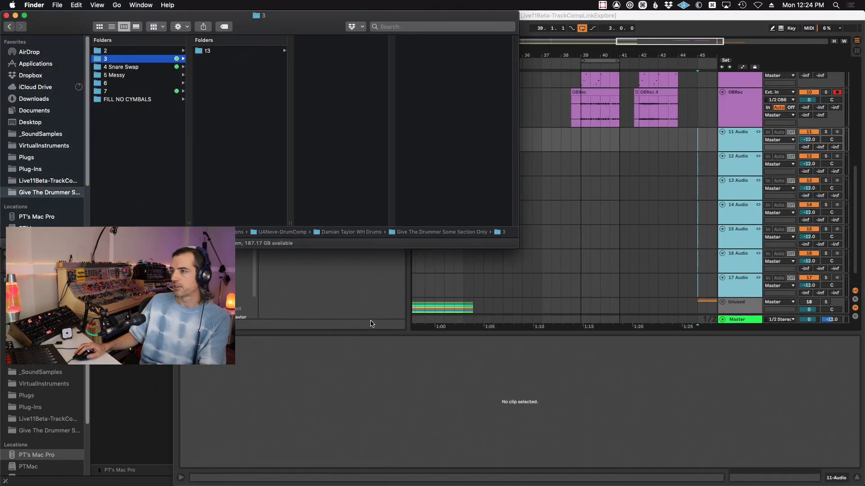
pyautogui.click(225, 51)
pyautogui.press('Left')
pyautogui.press('Up')
pyautogui.press('Right')
pyautogui.click(325, 51)
pyautogui.press('super+a')
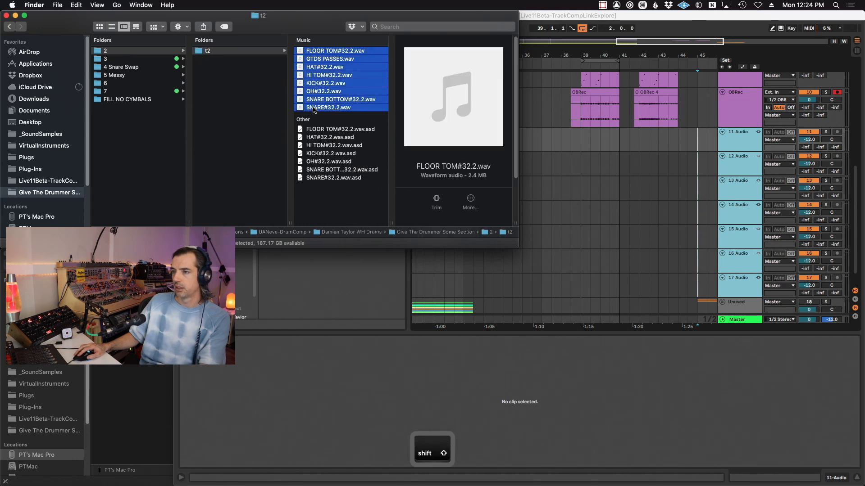
pyautogui.moveTo(320, 51); pyautogui.dragTo(693, 134)
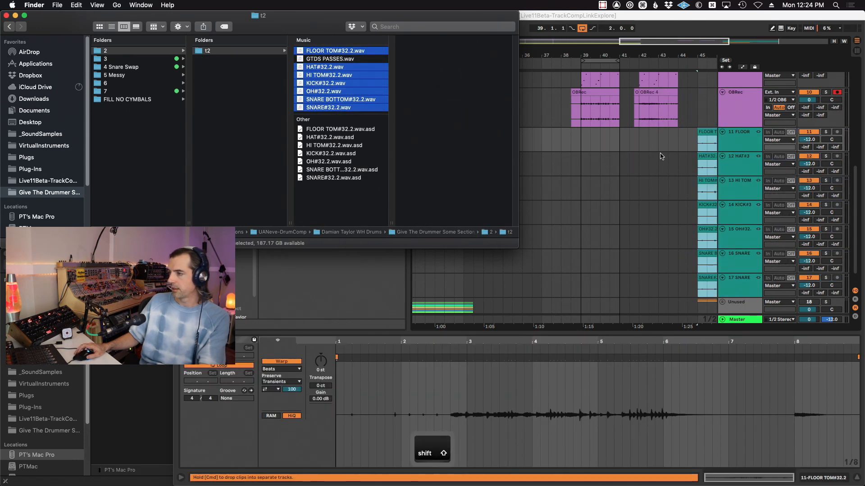
# Insert an empty take lane on each of the seven drum tracks 11 to 17
pyautogui.hscroll(3, 661, 153)
pyautogui.click(636, 194)
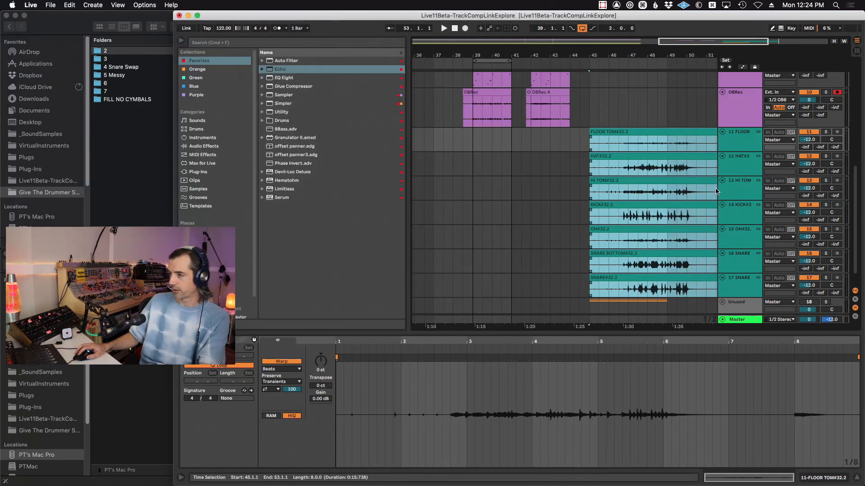
pyautogui.click(737, 141)
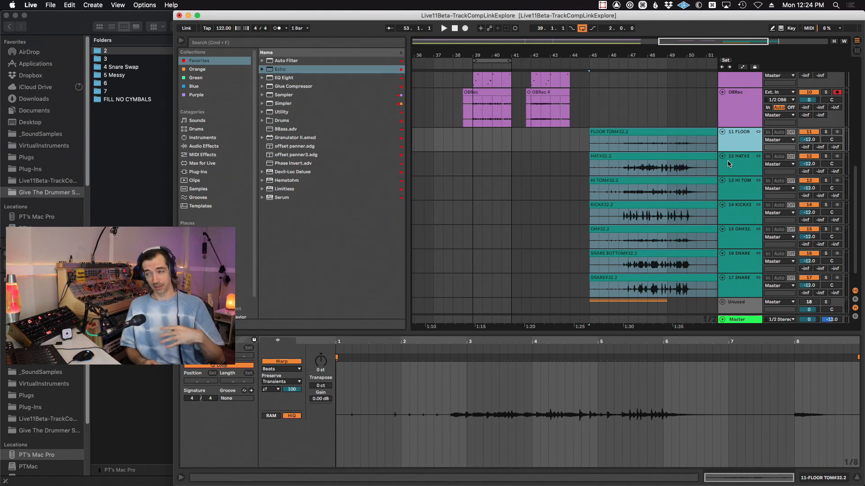
pyautogui.click(758, 132)
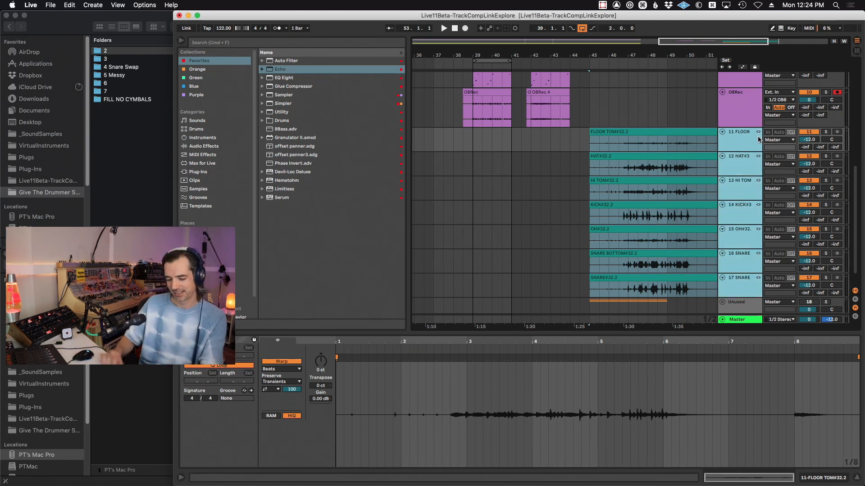
pyautogui.hotkey('alt', 'shift')
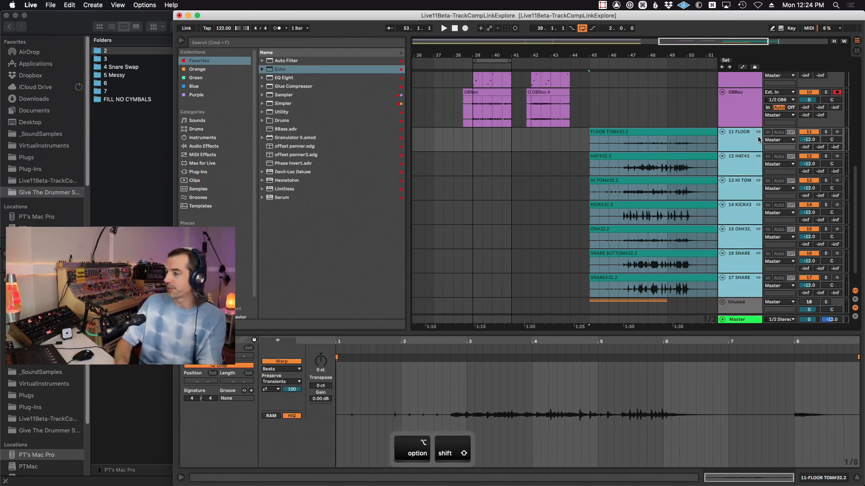
pyautogui.hotkey('alt', 'shift', 't')
pyautogui.scroll(1, 651, 150)
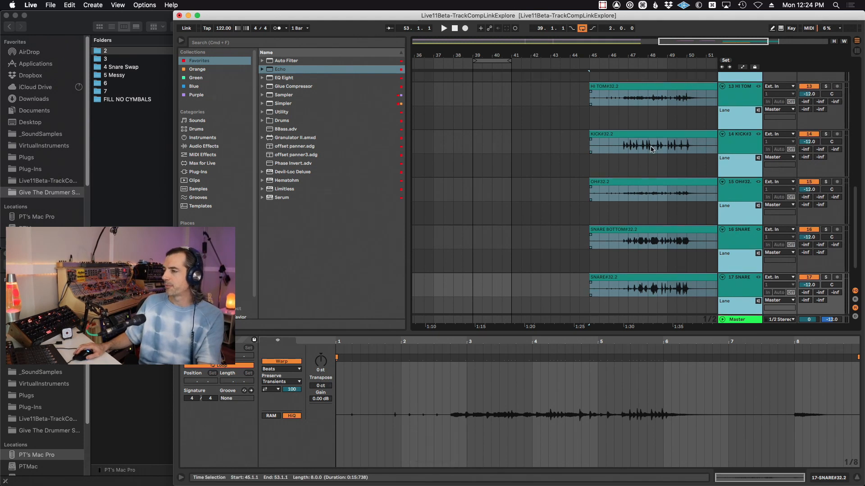
# Try to import the seven #34 drum files from the t3 folder in Finder, excluding GTDS PASSES.wav, directly into the take lanes of tracks 11 to 17
pyautogui.scroll(2, 652, 150)
pyautogui.hscroll(5, 646, 152)
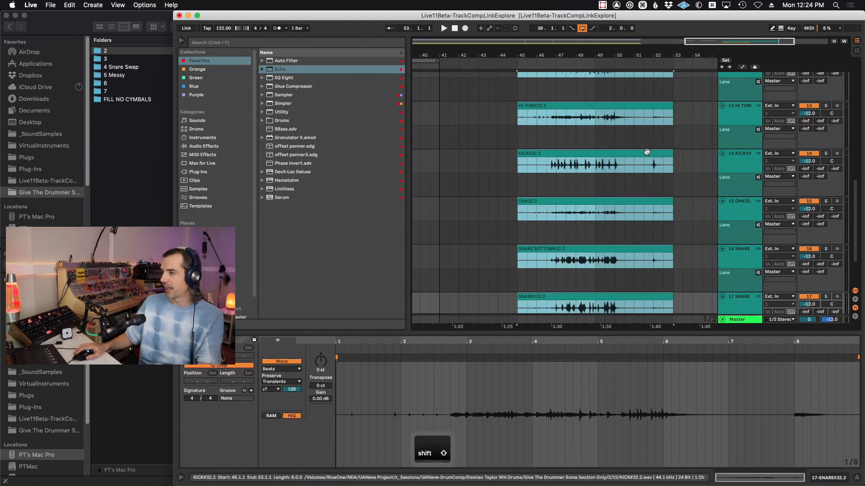
pyautogui.hscroll(1, 645, 152)
pyautogui.scroll(3, 648, 153)
pyautogui.scroll(5, 651, 155)
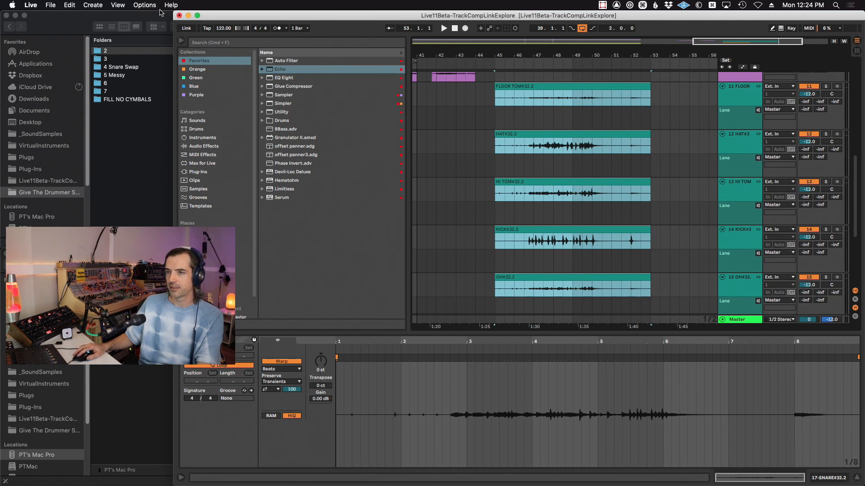
pyautogui.click(161, 12)
pyautogui.click(159, 59)
pyautogui.click(211, 51)
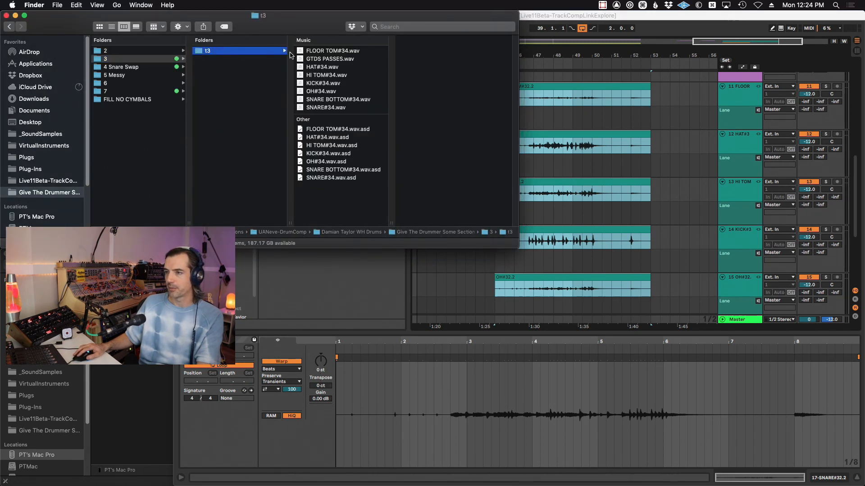
pyautogui.click(332, 52)
pyautogui.keyDown('shift'); pyautogui.click(326, 108); pyautogui.keyUp('shift')
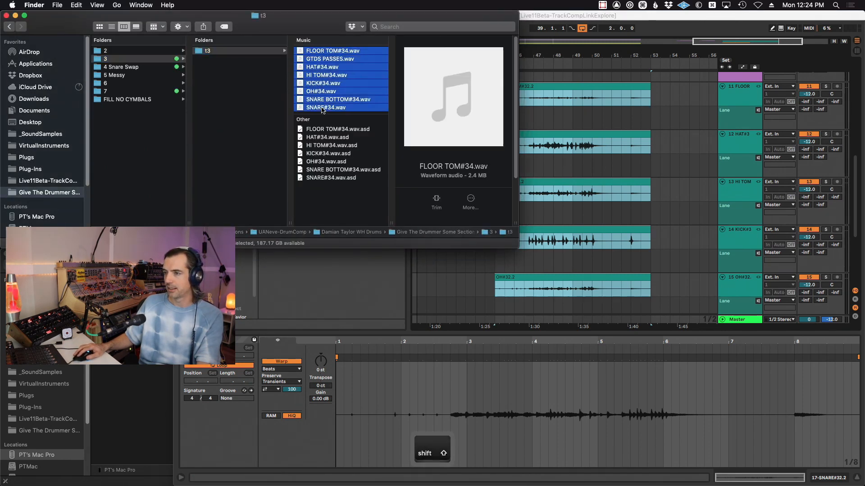
pyautogui.keyDown('super'); pyautogui.click(318, 59); pyautogui.keyUp('super')
pyautogui.moveTo(320, 67); pyautogui.dragTo(622, 110)
# Check how the imported #34 clips are spread over the main and take lanes, and undo their import
pyautogui.click(604, 119)
pyautogui.hscroll(5, 598, 141)
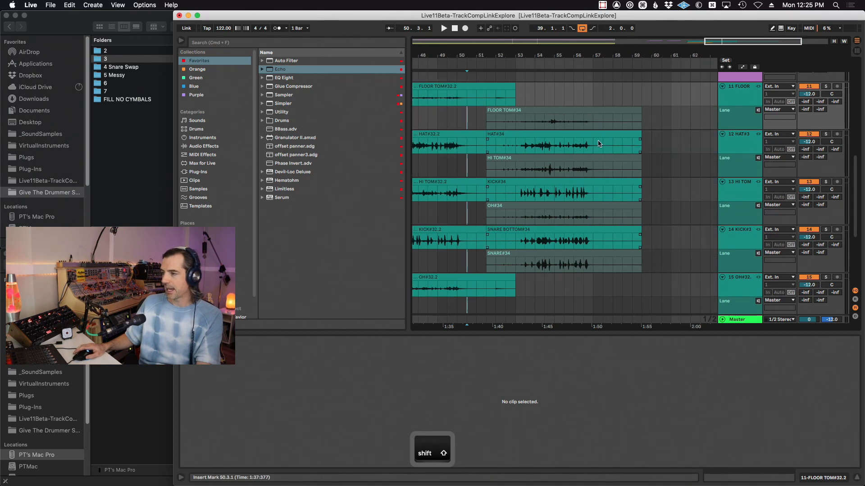
pyautogui.moveTo(467, 113); pyautogui.dragTo(544, 284)
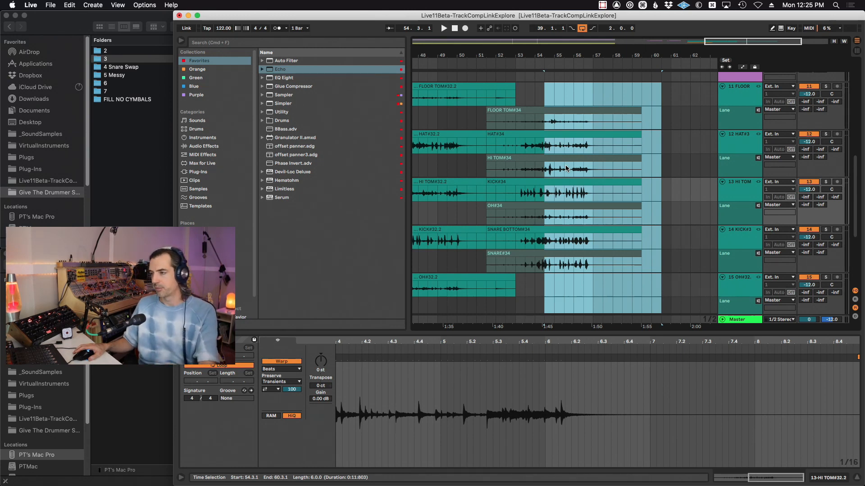
pyautogui.press('super+z')
pyautogui.click(490, 122)
pyautogui.hscroll(-5, 505, 133)
pyautogui.hscroll(-3, 505, 133)
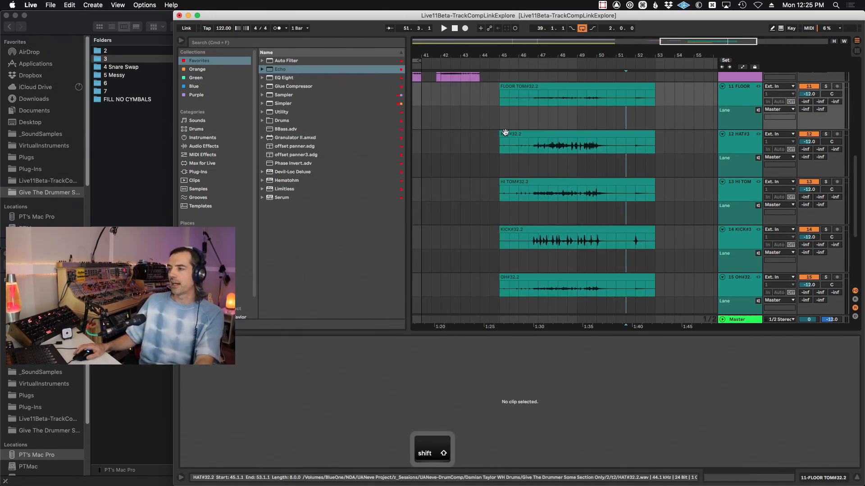
# Move the #32.2 clips on tracks 11 to 17 from the main lanes into their take lanes and hide the lanes
pyautogui.click(532, 86)
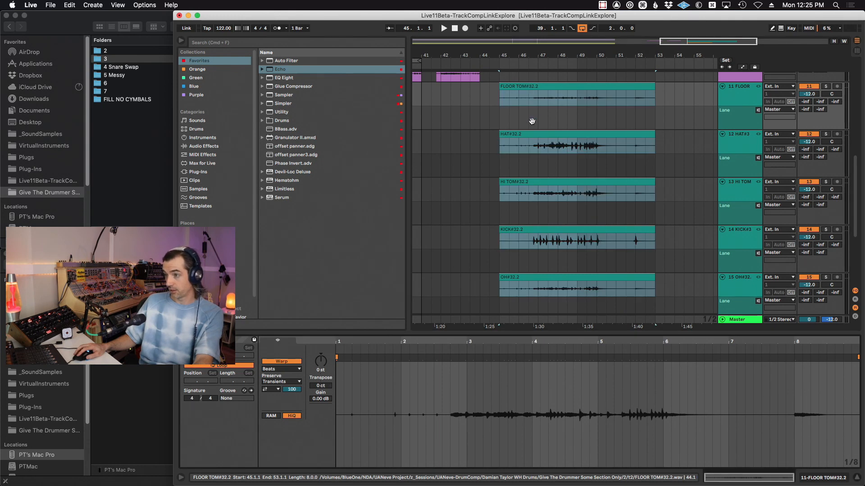
pyautogui.moveTo(510, 92); pyautogui.dragTo(504, 125)
pyautogui.click(544, 94)
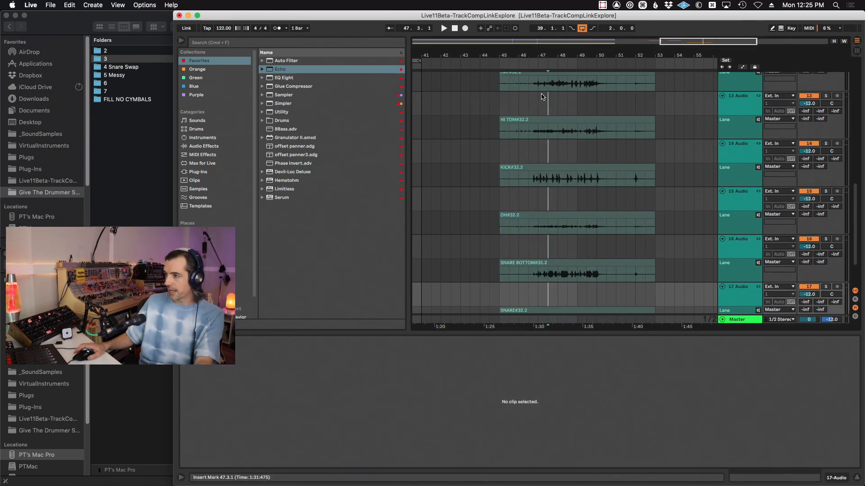
pyautogui.press('super+alt+u')
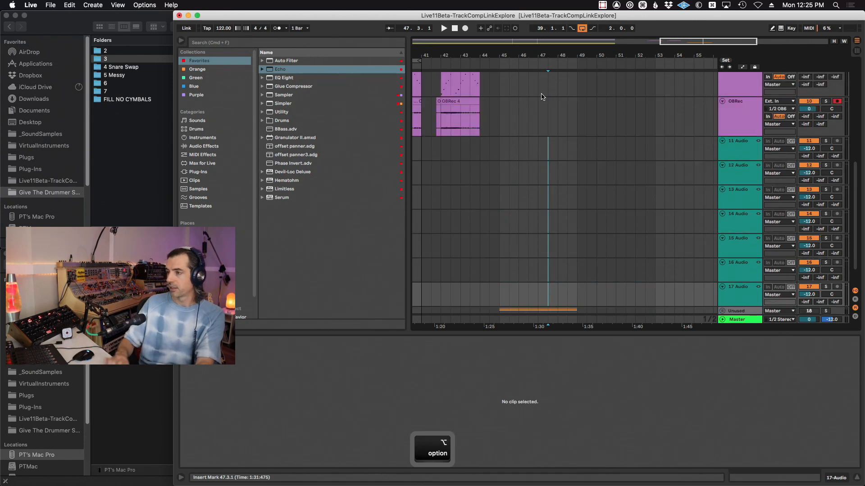
# Import the seven selected #34 drum files from Finder onto the main lanes of tracks 11 to 17 at 47.1.1 and show the take lanes
pyautogui.click(139, 15)
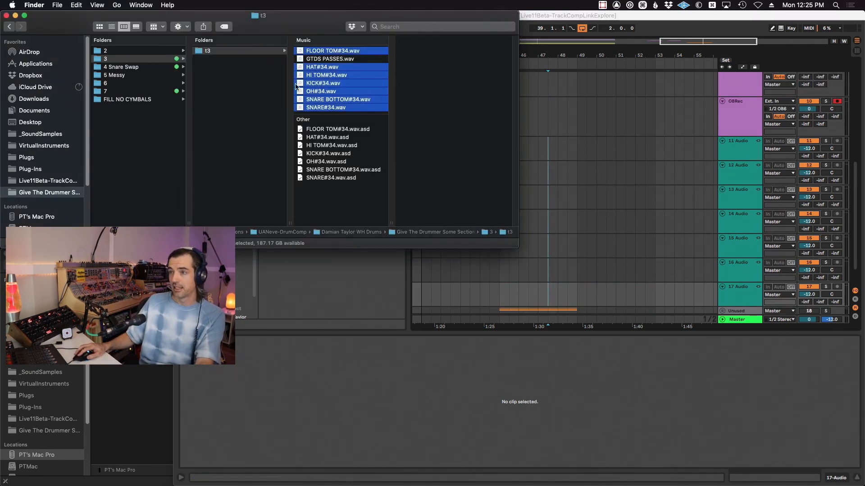
pyautogui.moveTo(320, 49); pyautogui.dragTo(542, 152)
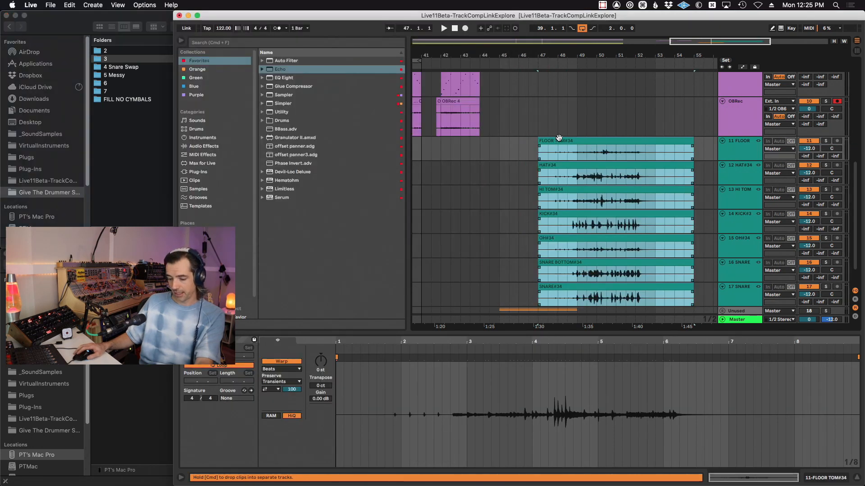
pyautogui.press('super+alt+u')
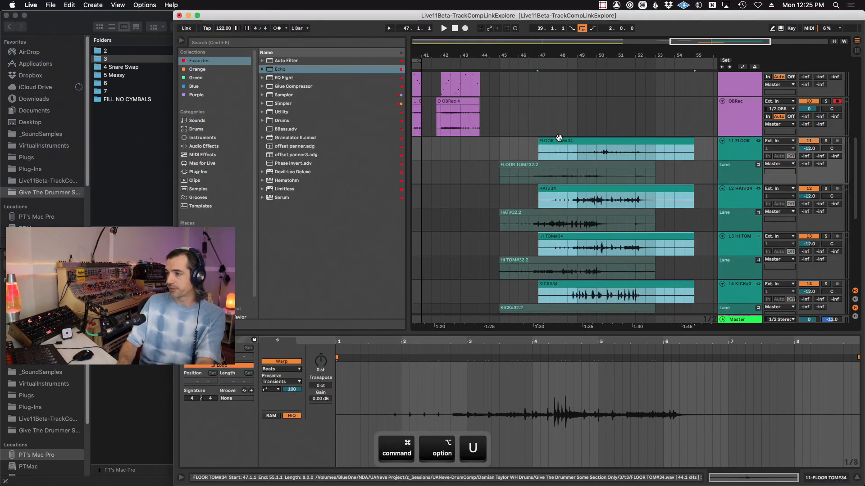
# Move the #34 clips into a new take lane on each of tracks 11 to 17, starting at bar 45, and hide the lanes
pyautogui.scroll(-5, 558, 137)
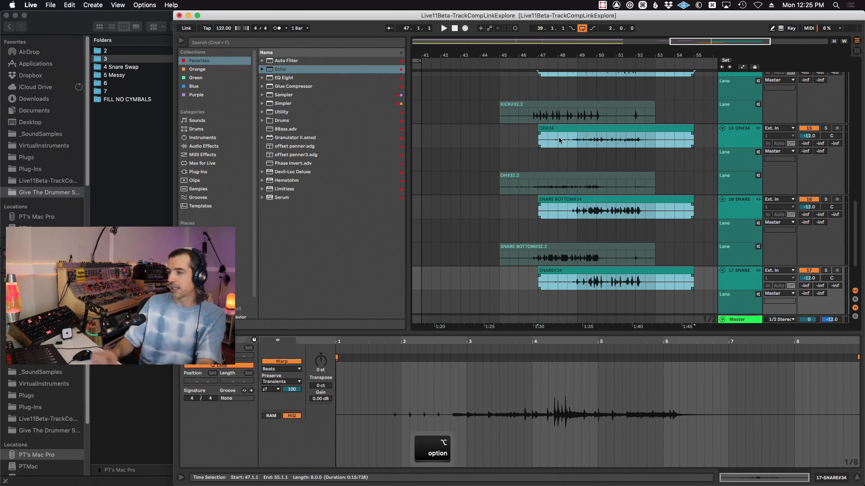
pyautogui.moveTo(610, 128); pyautogui.dragTo(565, 153)
pyautogui.click(558, 146)
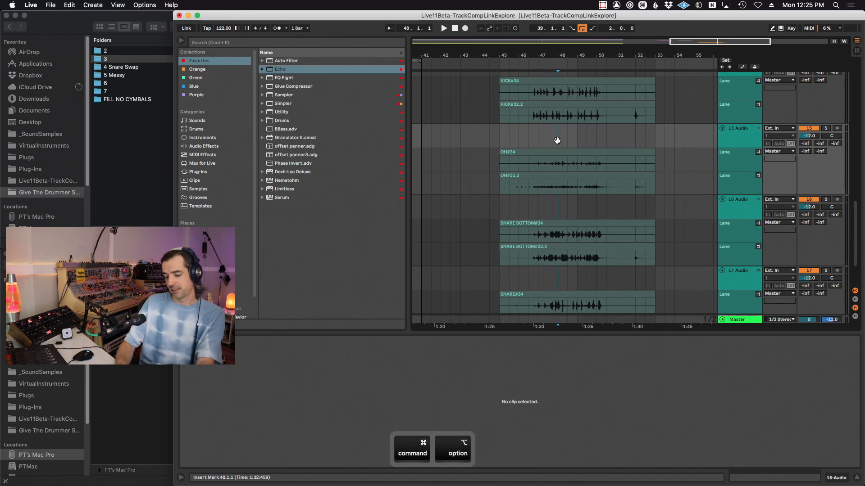
pyautogui.press('super+alt+u')
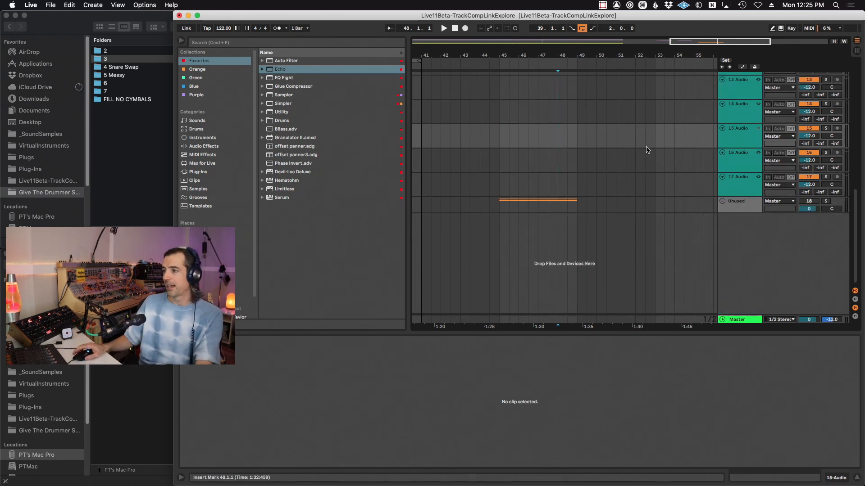
# Import the seven #47 drum files from Finder folder 7 onto tracks 11 to 17, show the take lanes and align the clips to 45.1.1
pyautogui.scroll(5, 624, 156)
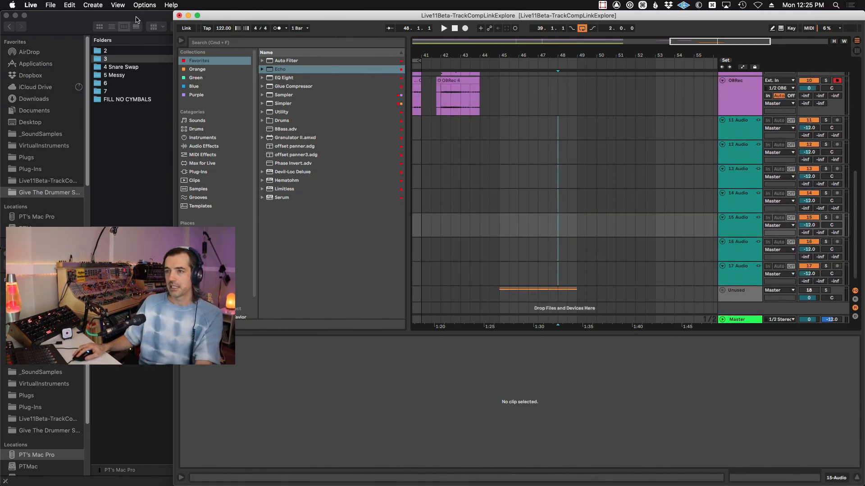
pyautogui.click(136, 19)
pyautogui.click(125, 91)
pyautogui.click(239, 50)
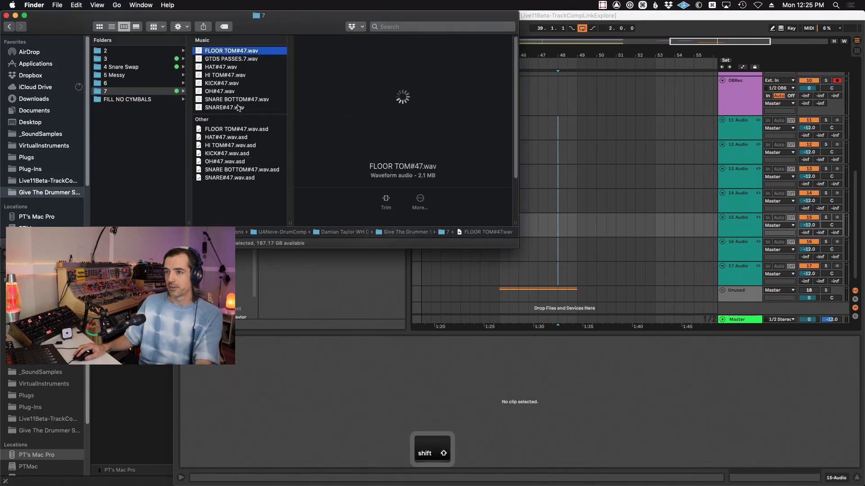
pyautogui.keyDown('shift'); pyautogui.click(239, 108); pyautogui.keyUp('shift')
pyautogui.moveTo(227, 60); pyautogui.dragTo(553, 133)
pyautogui.click(553, 134)
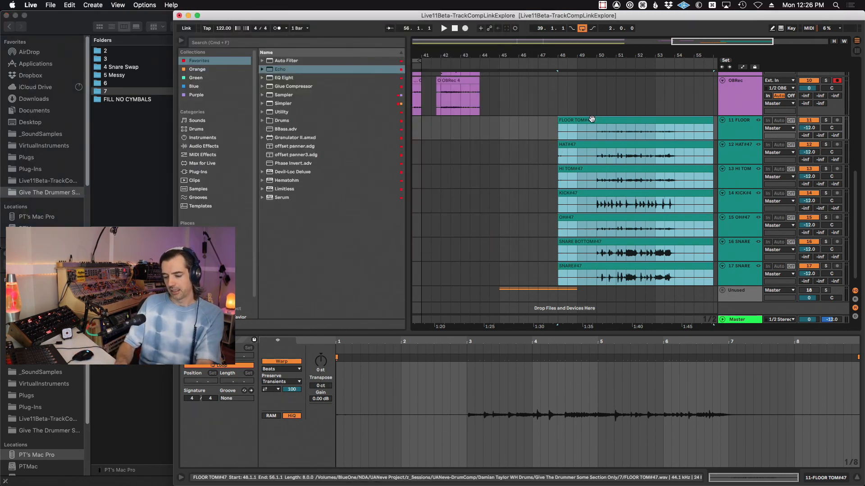
pyautogui.press('super+alt+u')
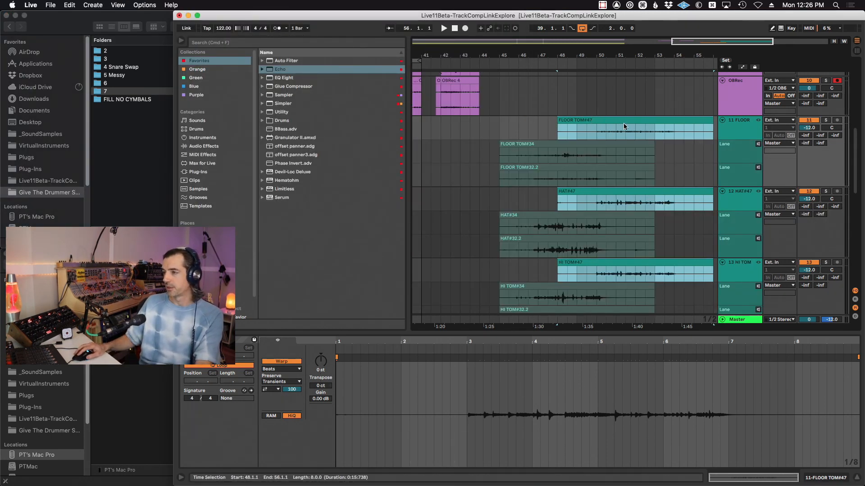
pyautogui.moveTo(622, 123); pyautogui.dragTo(572, 125)
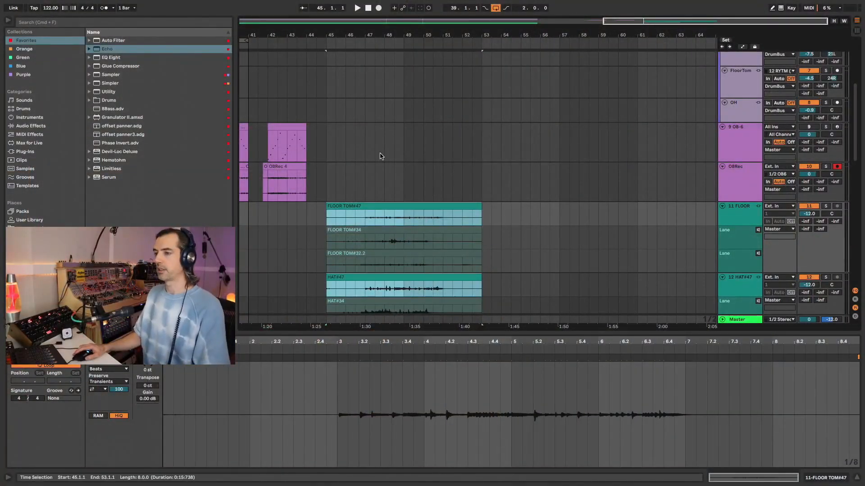
# Fold the OBRec track and all the drum tracks from Kick to OH inside the DrumBus group
pyautogui.press('shift')
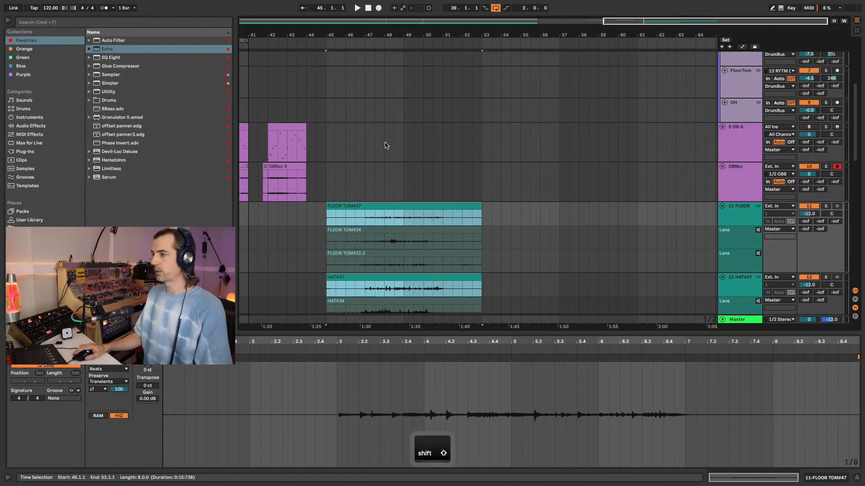
pyautogui.scroll(1, 385, 146)
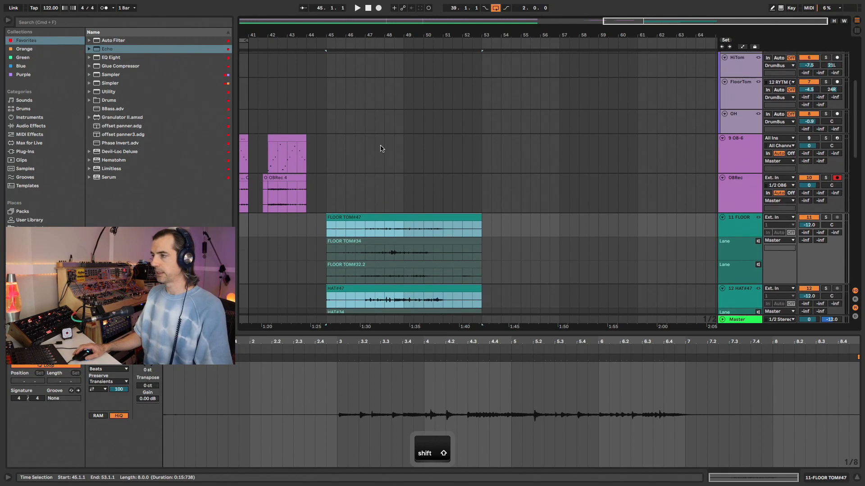
pyautogui.click(722, 178)
pyautogui.click(724, 114)
pyautogui.scroll(3, 529, 124)
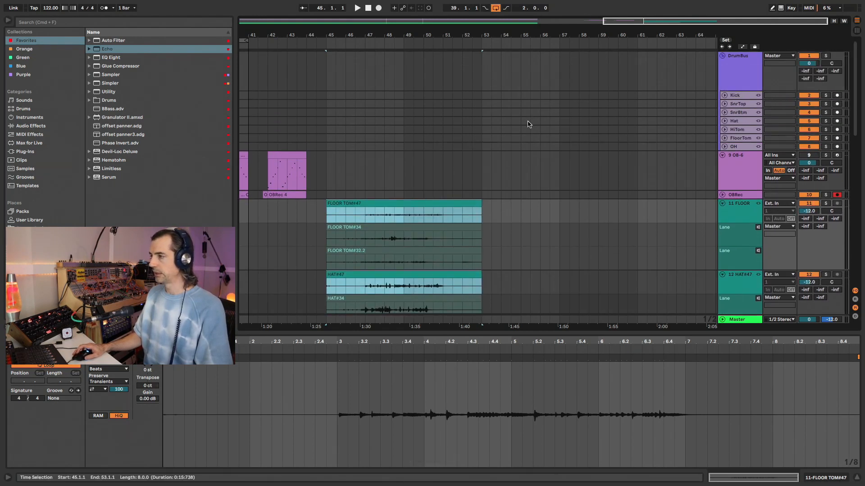
pyautogui.press('Down')
# Unfold the Kick track and show the take lanes of all the DrumBus group's tracks
pyautogui.click(725, 95)
pyautogui.click(743, 107)
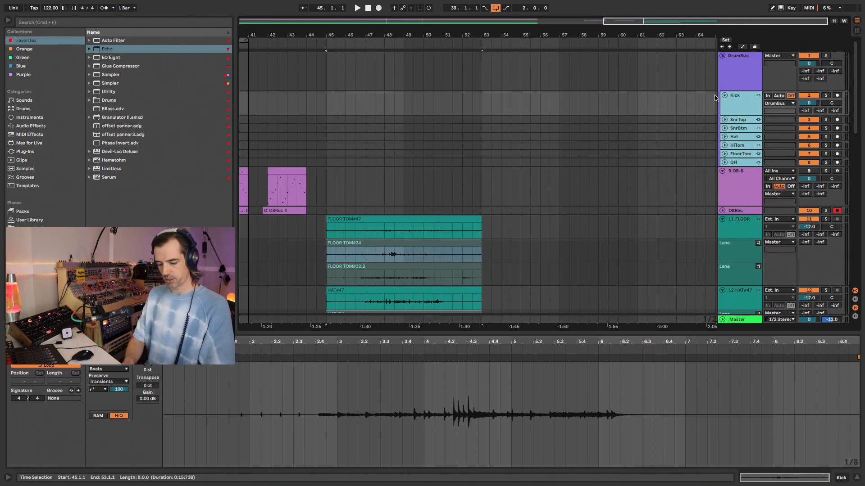
pyautogui.press('super+shift+u')
pyautogui.press('super+alt')
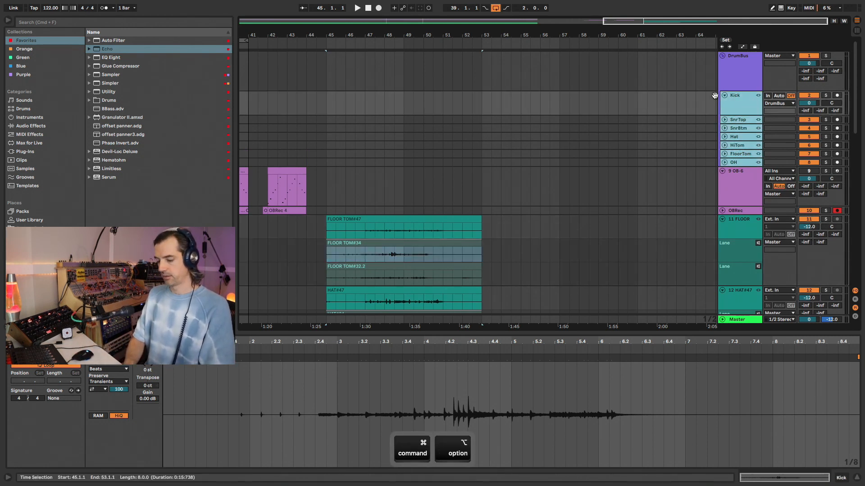
pyautogui.press('super+alt+u')
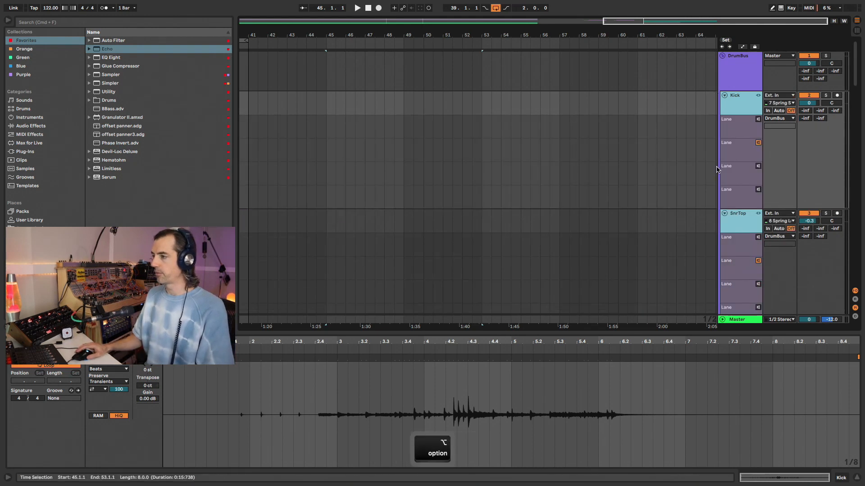
# Try to move the #47 clips from tracks 11 to 17 up to the Kick track at 45.3.1 with the take lanes shown
pyautogui.scroll(-10, 642, 185)
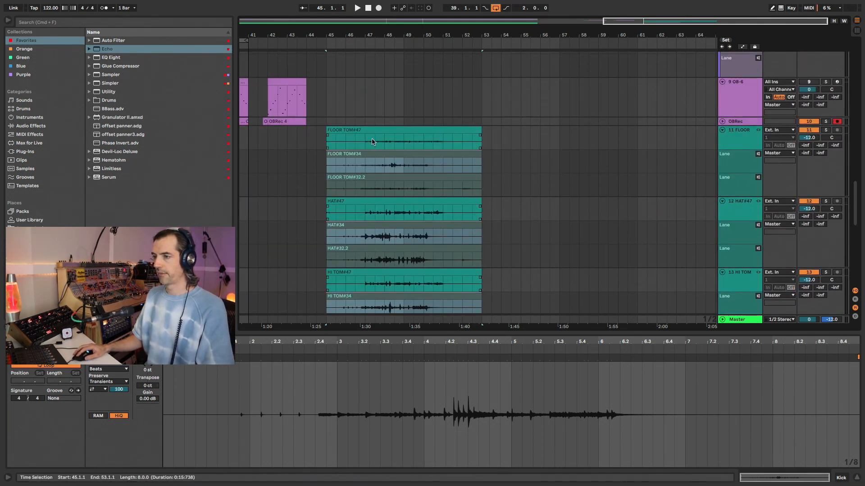
pyautogui.click(357, 131)
pyautogui.moveTo(356, 132); pyautogui.dragTo(367, 106)
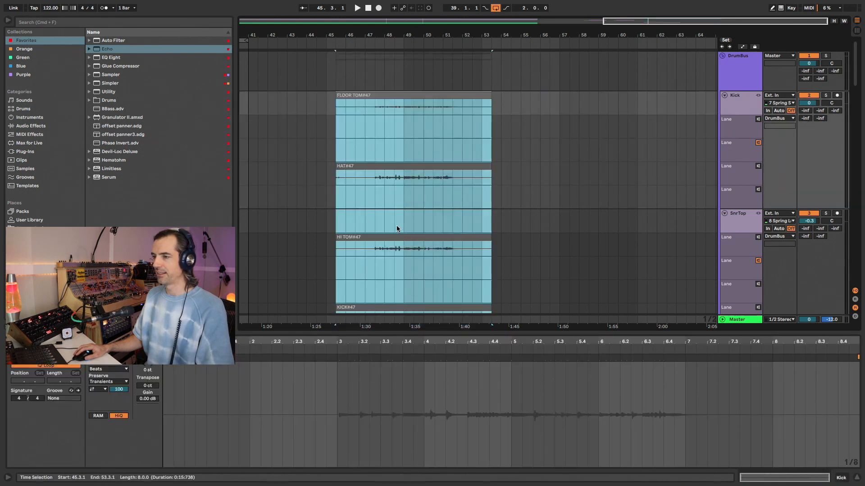
# Examine how time selections across the Kick and SnrTop lanes extend over the moved #47 clips
pyautogui.click(418, 202)
pyautogui.scroll(-1, 436, 201)
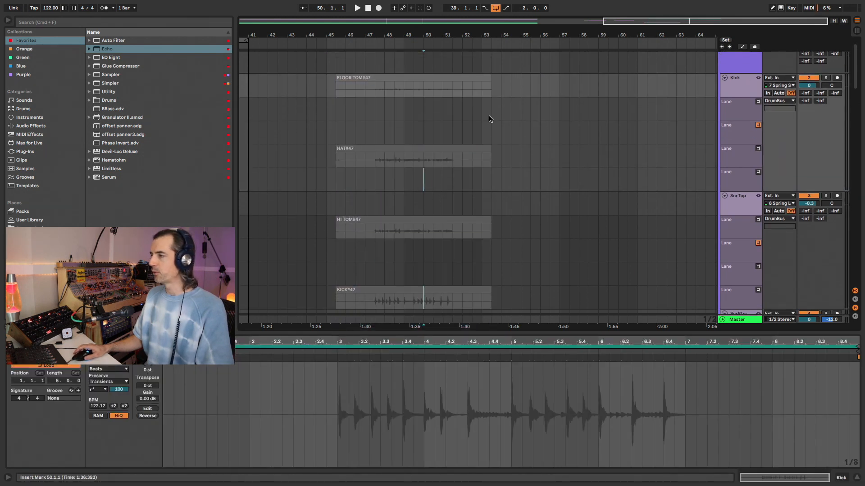
pyautogui.moveTo(327, 101); pyautogui.dragTo(570, 128)
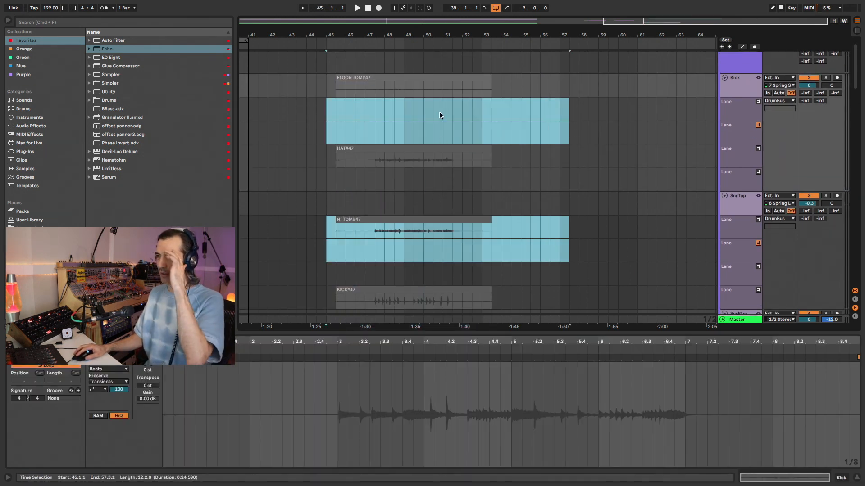
pyautogui.click(401, 89)
pyautogui.moveTo(326, 110); pyautogui.dragTo(508, 131)
pyautogui.moveTo(321, 187); pyautogui.dragTo(521, 201)
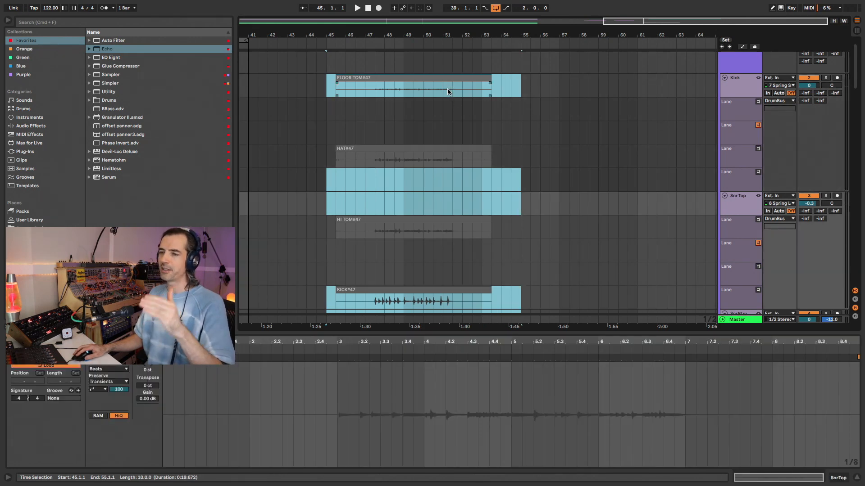
pyautogui.moveTo(445, 99); pyautogui.dragTo(458, 144)
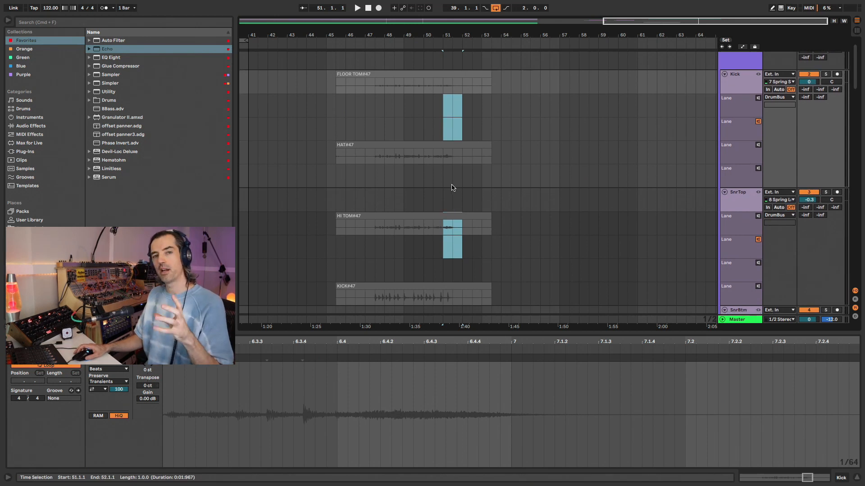
# Check where the remaining #47 clips landed on the lanes down to HiTom, and undo their move
pyautogui.scroll(-3, 452, 185)
pyautogui.scroll(-8, 452, 184)
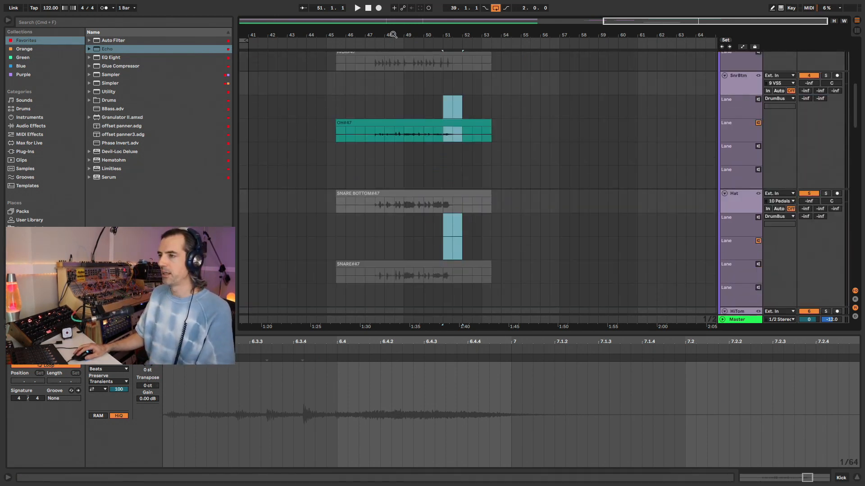
pyautogui.moveTo(393, 34); pyautogui.dragTo(396, 52)
pyautogui.scroll(-6, 429, 141)
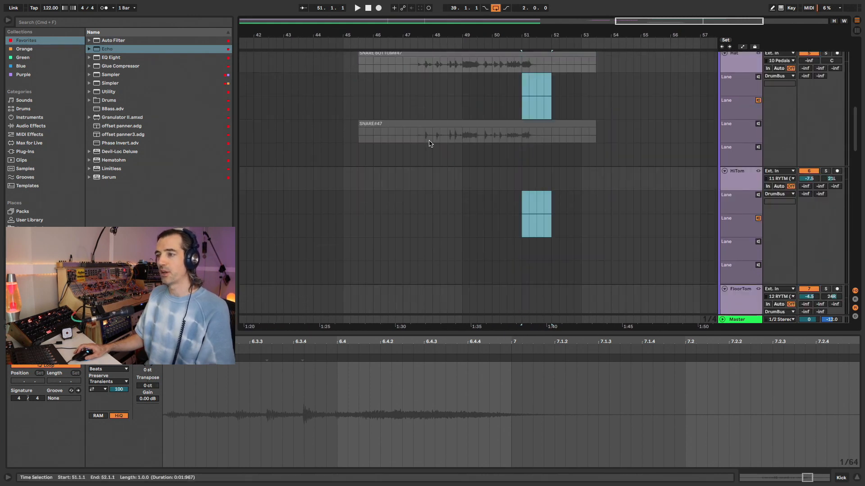
pyautogui.press('super+z')
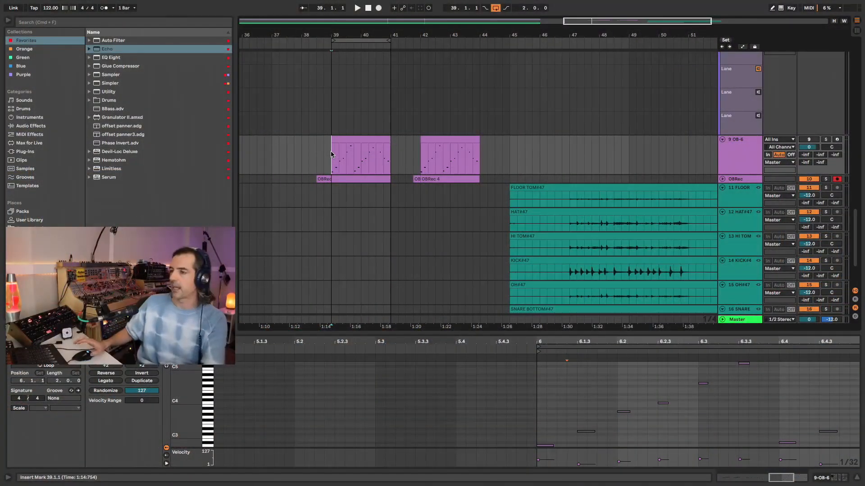
# Unfold the OBRec track, disarm its recording and show its take lanes around bars 39 to 42
pyautogui.click(723, 179)
pyautogui.click(836, 180)
pyautogui.click(739, 191)
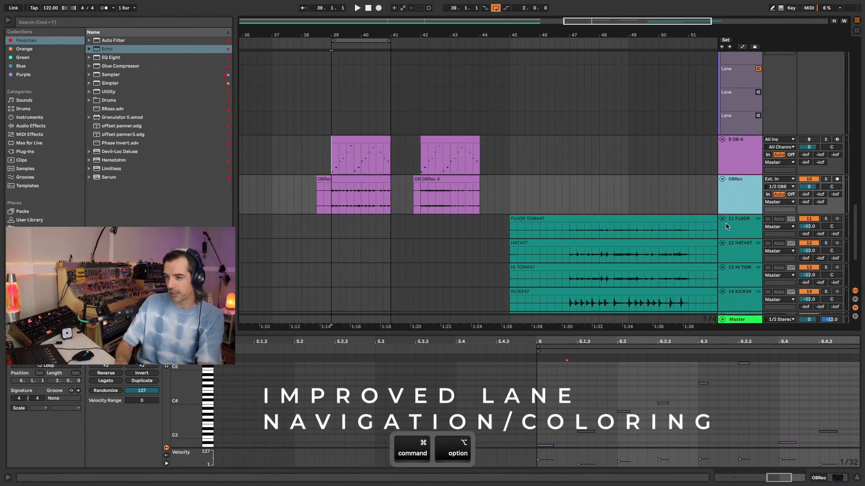
pyautogui.press('super+alt+u')
pyautogui.moveTo(350, 37); pyautogui.dragTo(351, 75)
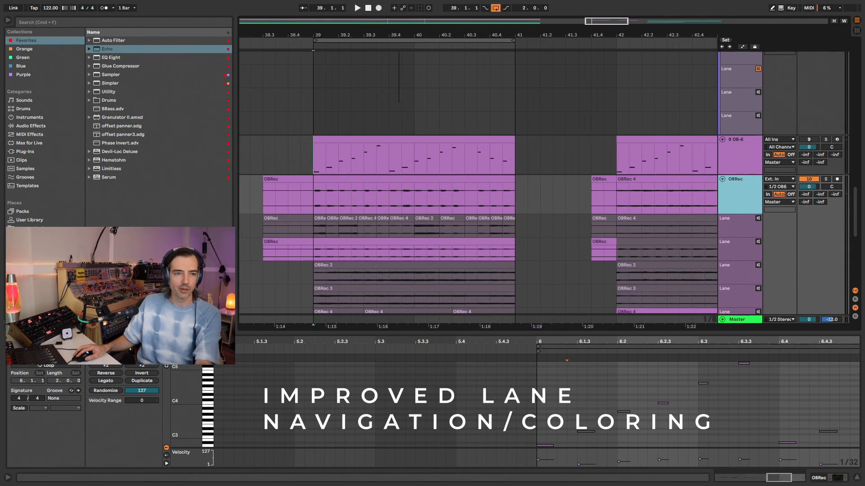
pyautogui.scroll(-3, 393, 144)
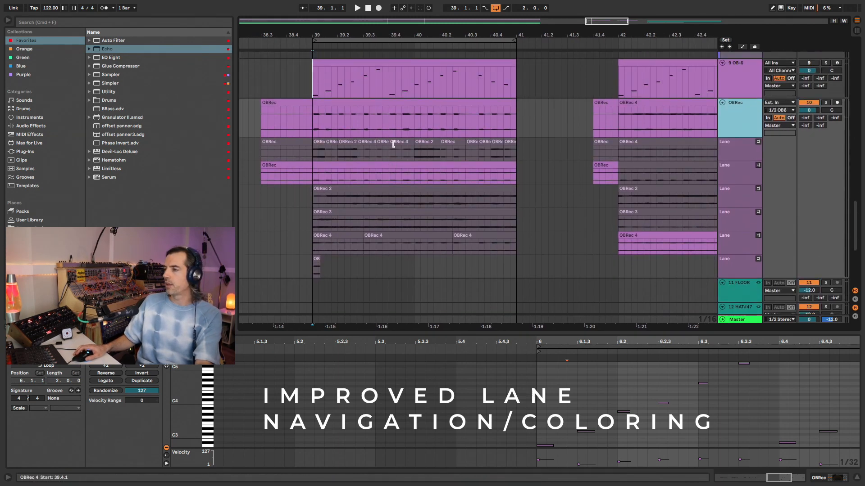
# Try Select Track Content on OBRec with its take lanes shown, and clear the selection
pyautogui.scroll(1, 394, 144)
pyautogui.rightClick(741, 130)
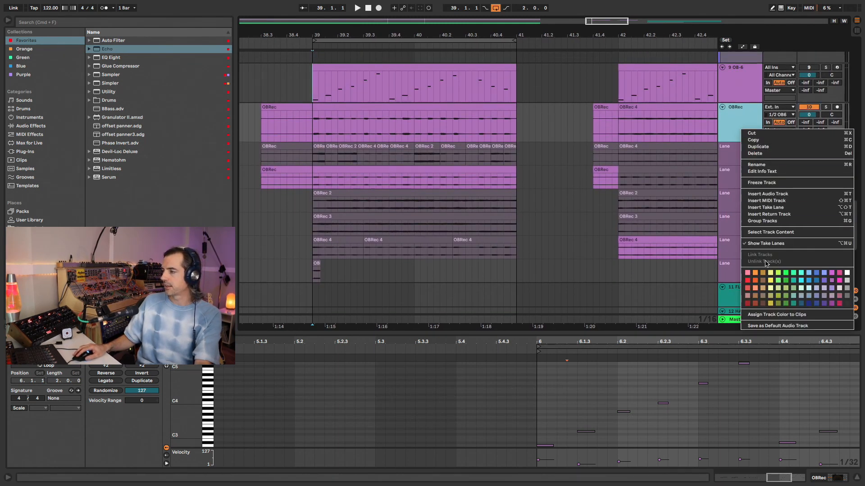
pyautogui.click(770, 232)
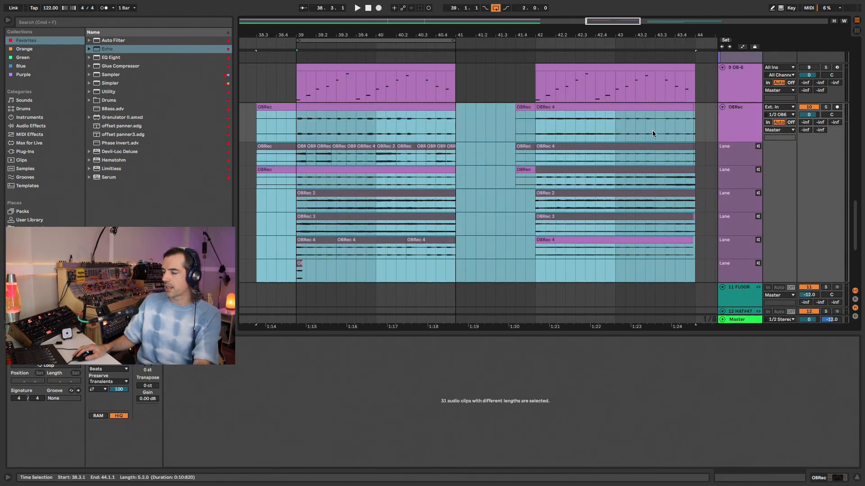
pyautogui.click(476, 155)
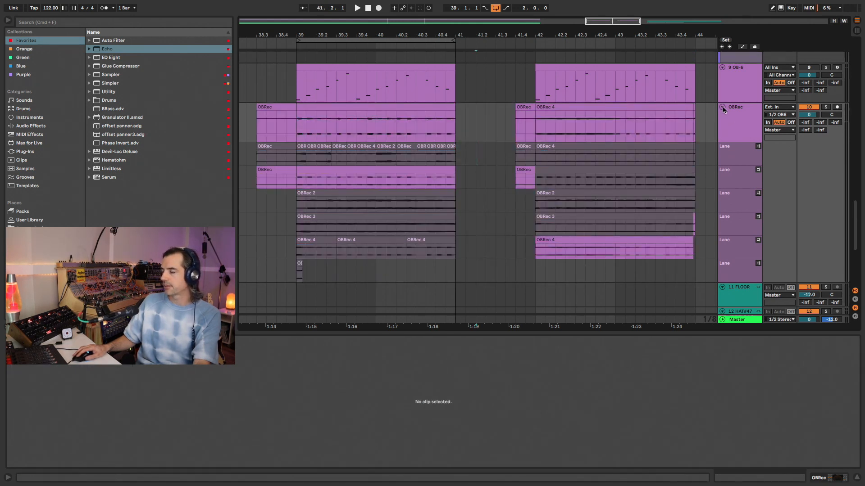
# Check the commands available for OBRec's first take lane, and place the insert marker within that lane
pyautogui.moveTo(359, 35); pyautogui.dragTo(482, 58)
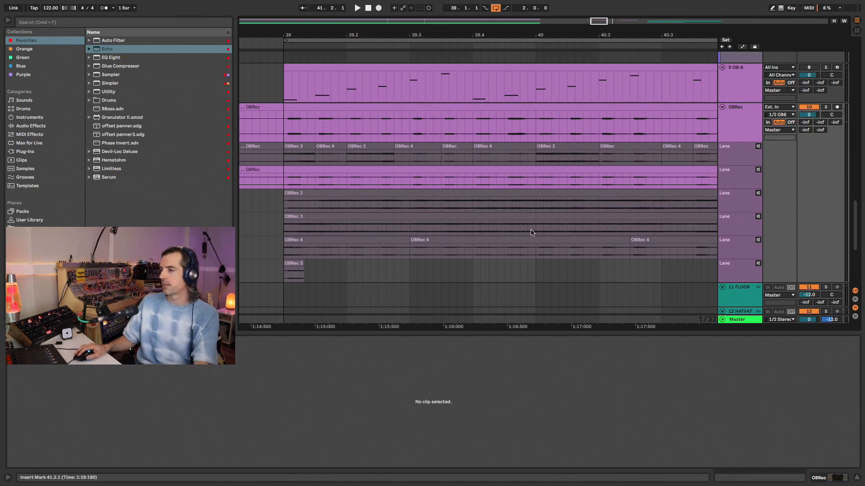
pyautogui.rightClick(735, 156)
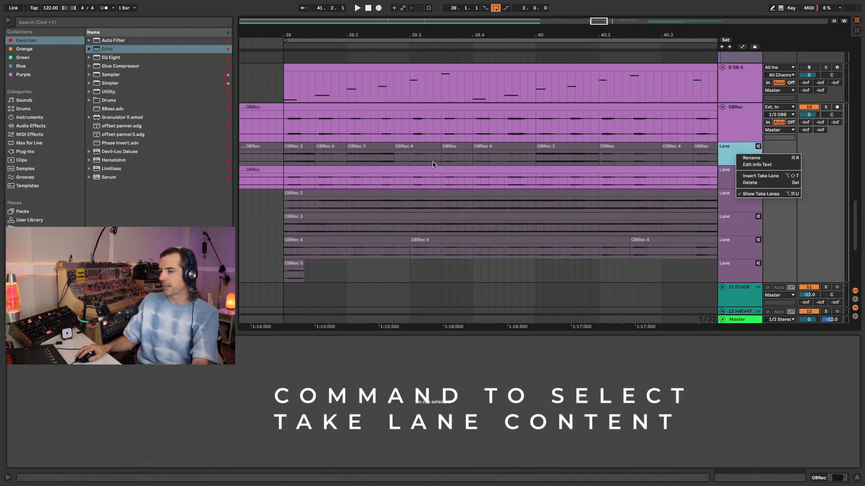
pyautogui.click(514, 152)
pyautogui.click(512, 153)
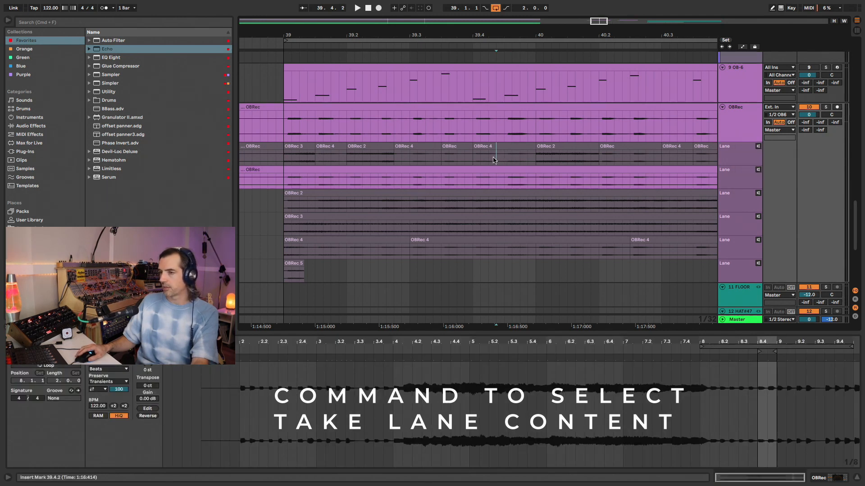
# Undo the last edit, select everything in the arrangement, and clear that selection in OBRec's first take lane
pyautogui.press('super+z')
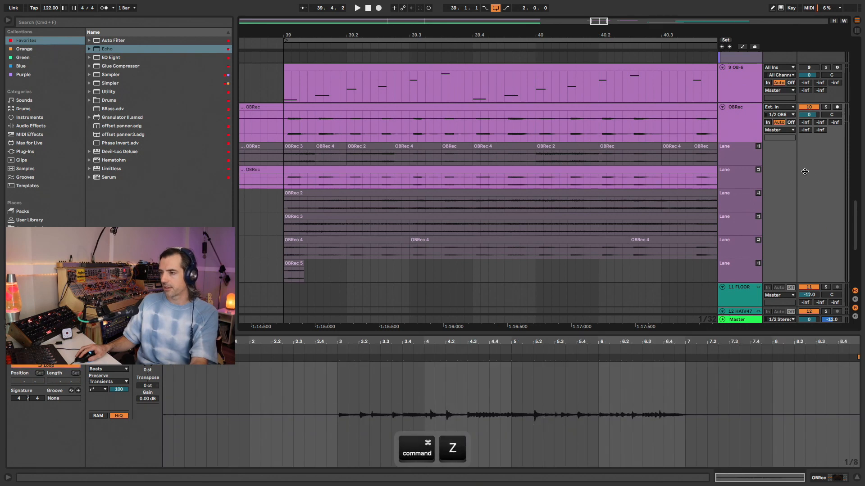
pyautogui.press('super+a')
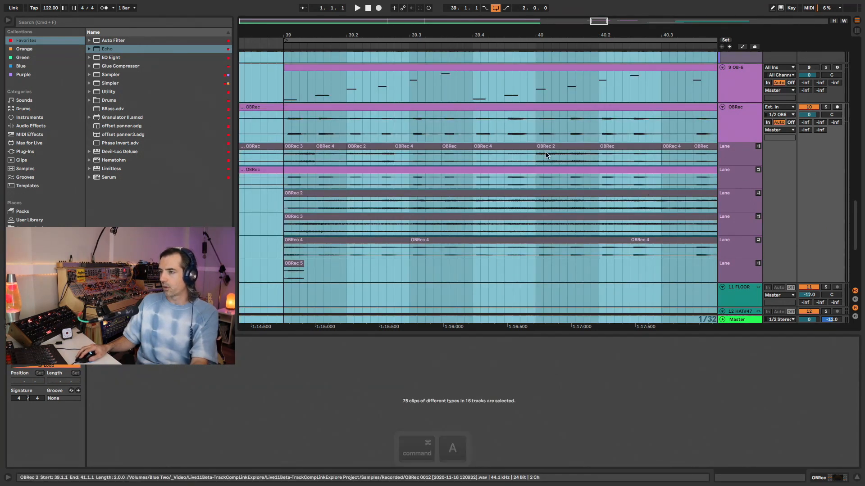
pyautogui.click(503, 154)
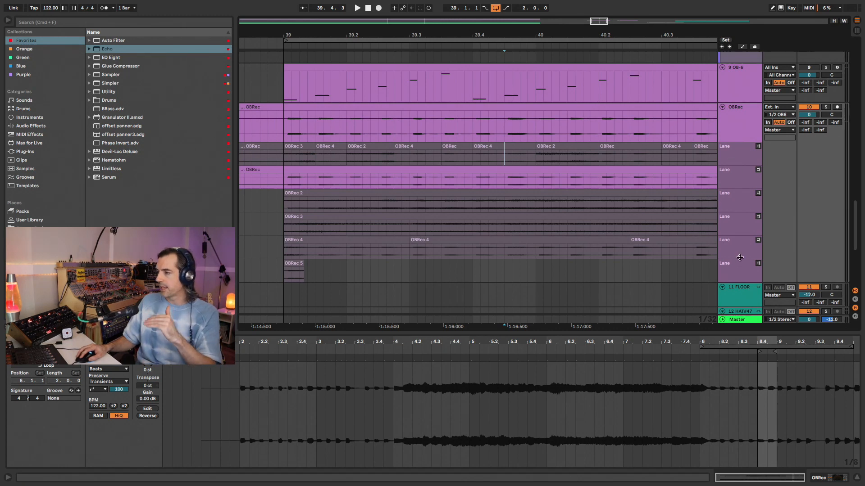
# Select all the OBRec track's content with its take lanes shown, and fold the track
pyautogui.rightClick(739, 113)
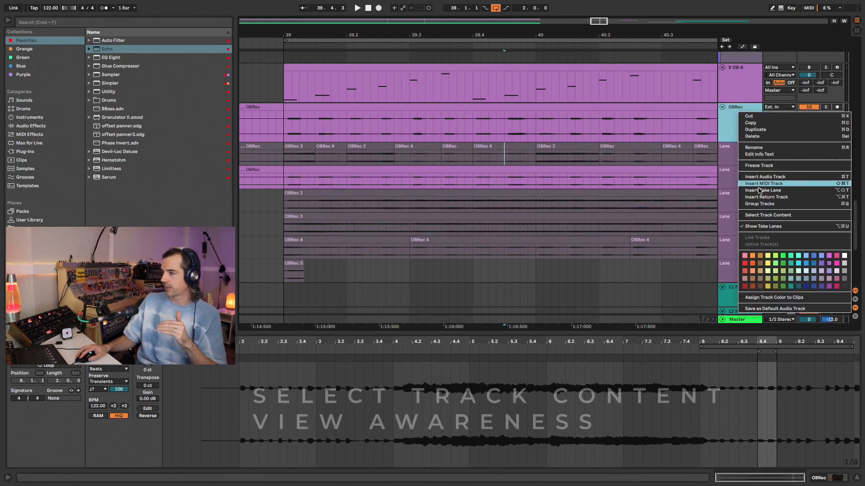
pyautogui.click(767, 214)
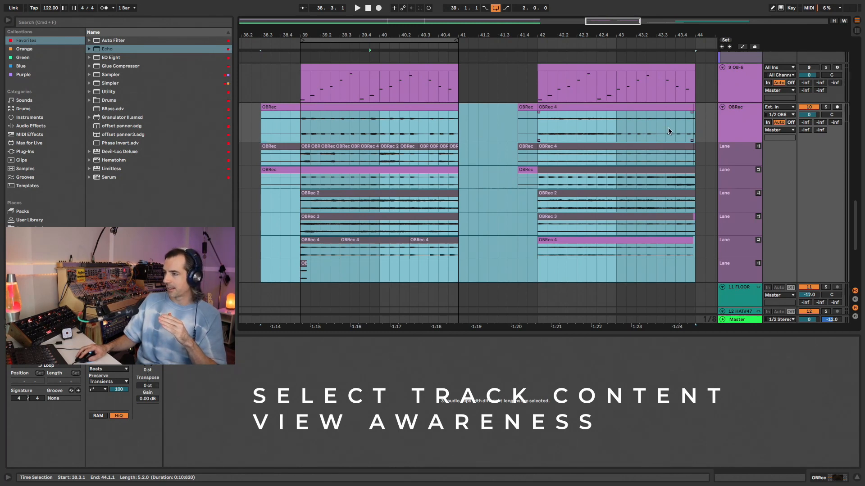
pyautogui.click(722, 108)
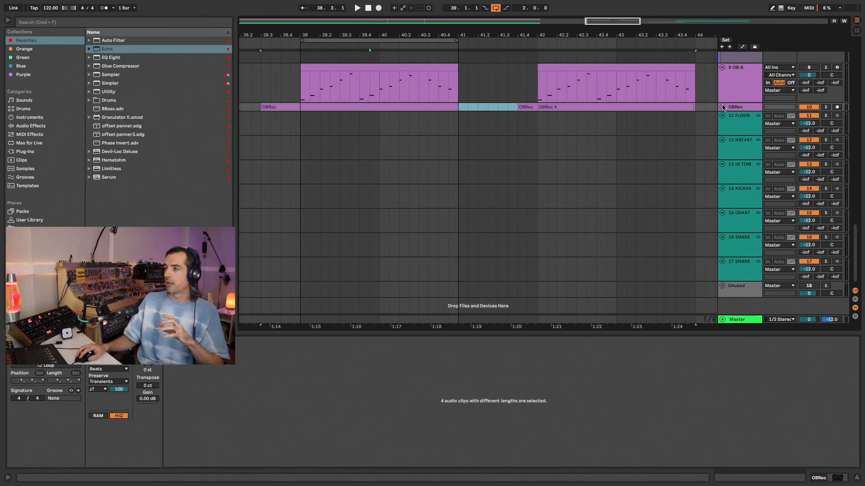
# Unfold OBRec and try selecting the right-hand block of clips by time range across its take lanes, and clear the selection
pyautogui.click(723, 108)
pyautogui.click(482, 144)
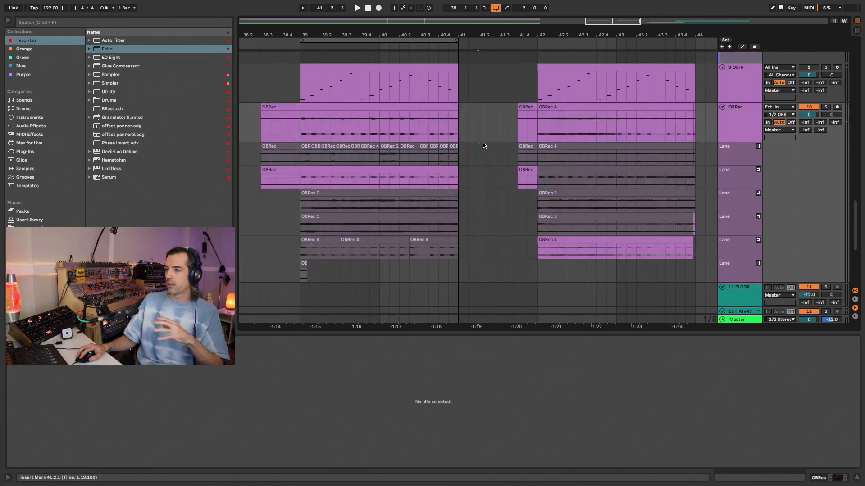
pyautogui.moveTo(489, 132); pyautogui.dragTo(695, 259)
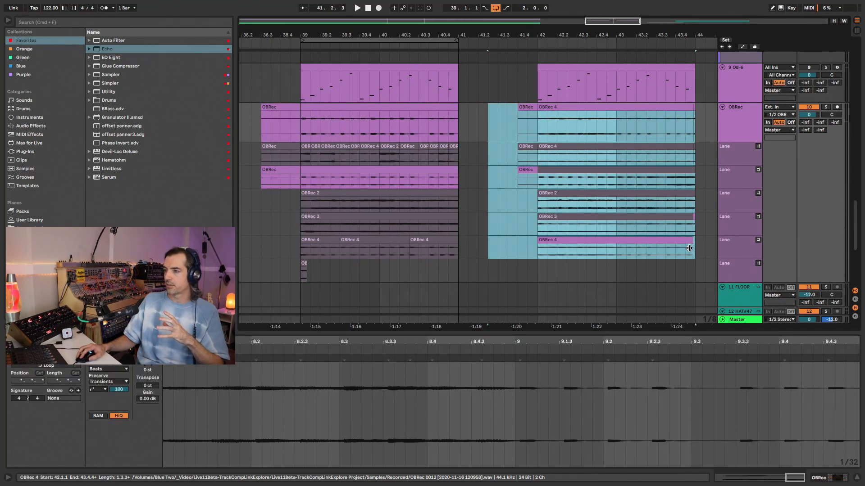
pyautogui.moveTo(495, 146); pyautogui.dragTo(695, 277)
pyautogui.click(507, 249)
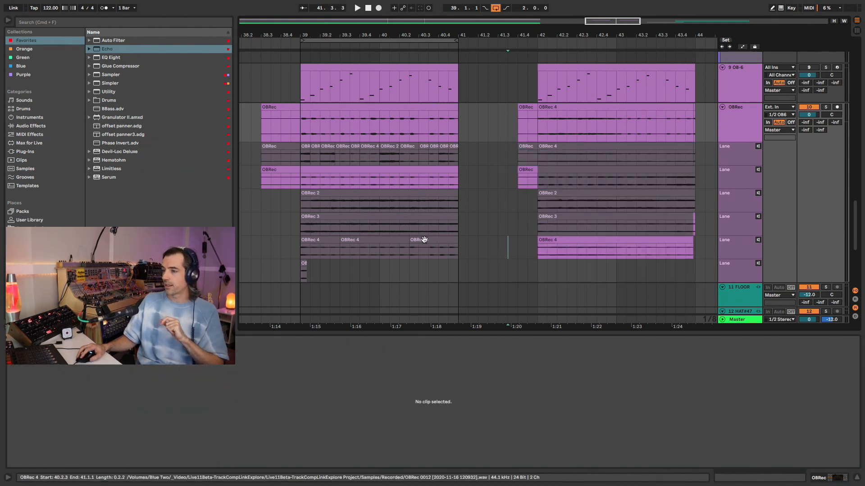
# Check the commands for an OBRec take lane, colour the OBRec track dark blue, and assign the track colour to its clips
pyautogui.rightClick(733, 244)
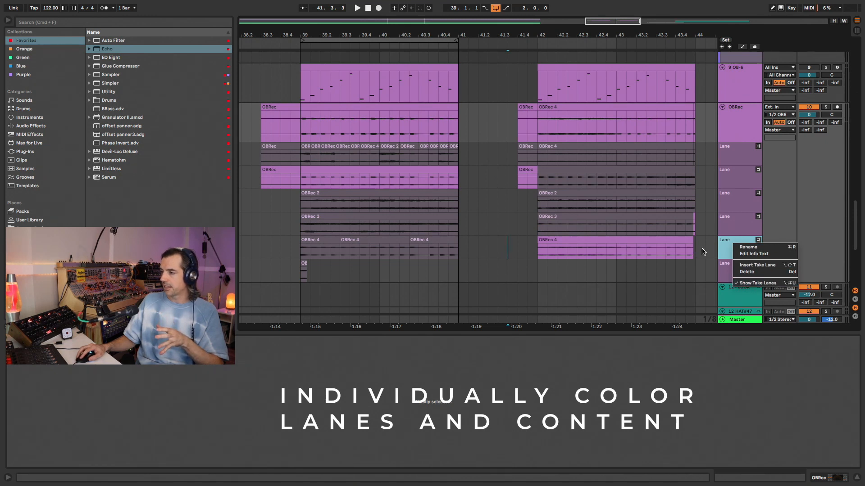
pyautogui.click(725, 120)
pyautogui.rightClick(730, 120)
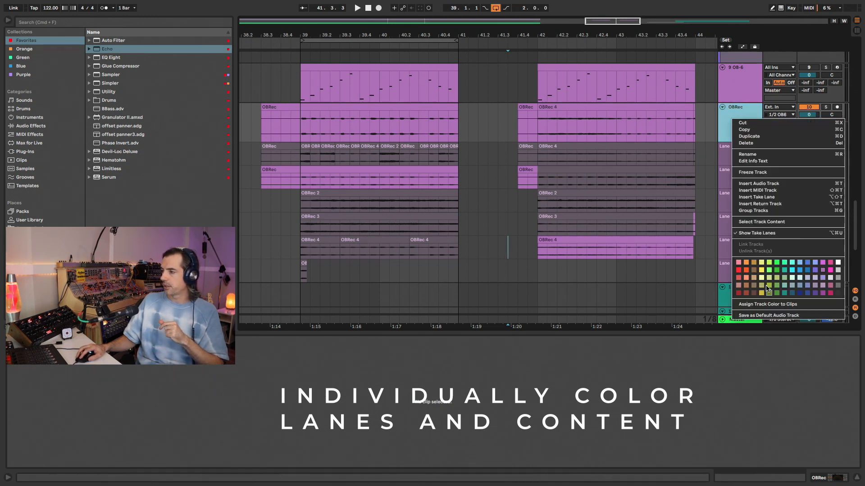
pyautogui.click(799, 293)
pyautogui.rightClick(749, 115)
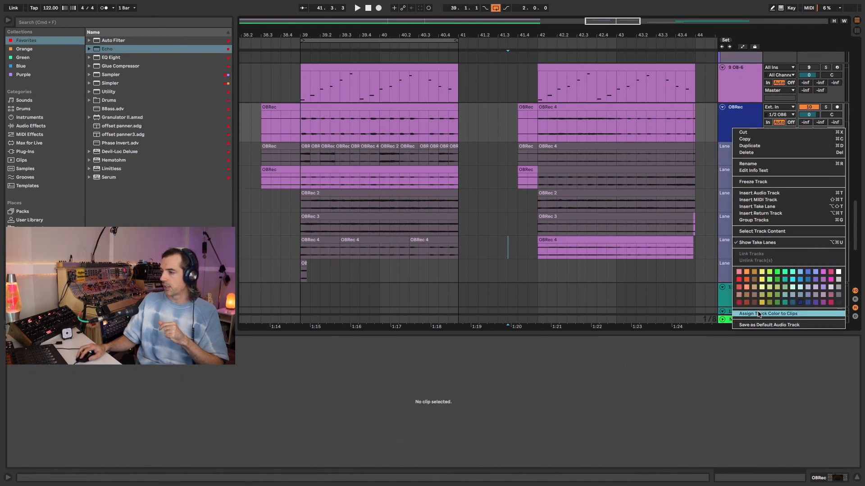
pyautogui.click(768, 313)
pyautogui.click(736, 245)
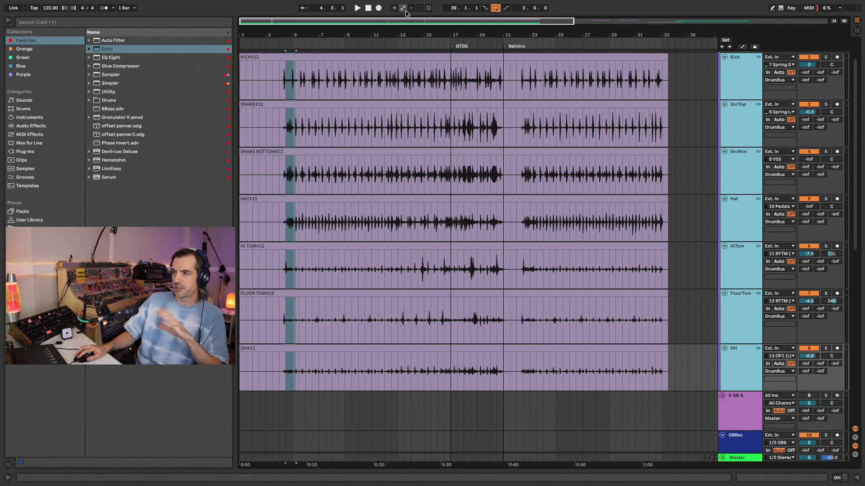
# Try moving the linked drum section from 23.3.1–29.1.1 to start at 15.1.1, and undo the move
pyautogui.moveTo(299, 129); pyautogui.dragTo(538, 131)
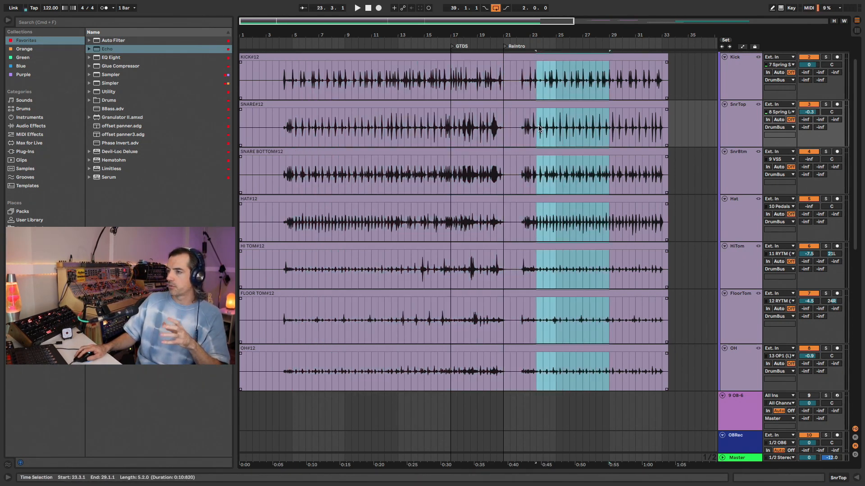
pyautogui.moveTo(567, 106); pyautogui.dragTo(454, 100)
pyautogui.press('super+z')
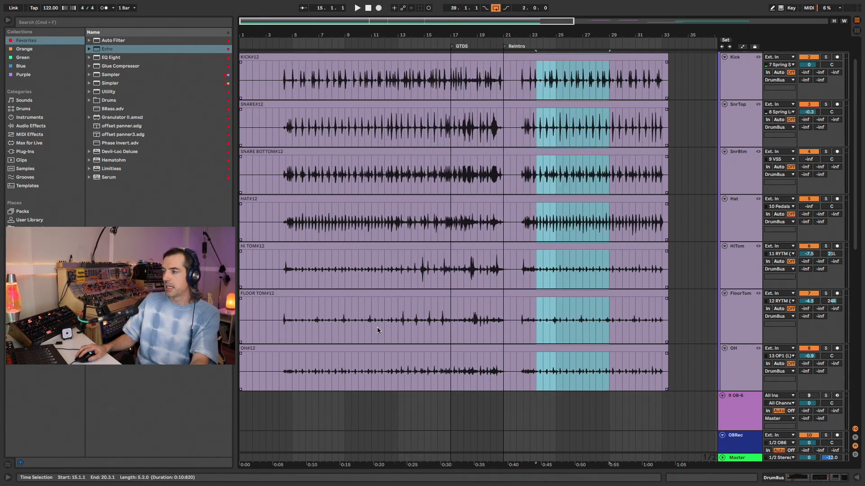
# Deactivate the linked drum clips from 9.1.1 to 10.4.3, and crossfade the edit boundary near bar 9
pyautogui.click(297, 335)
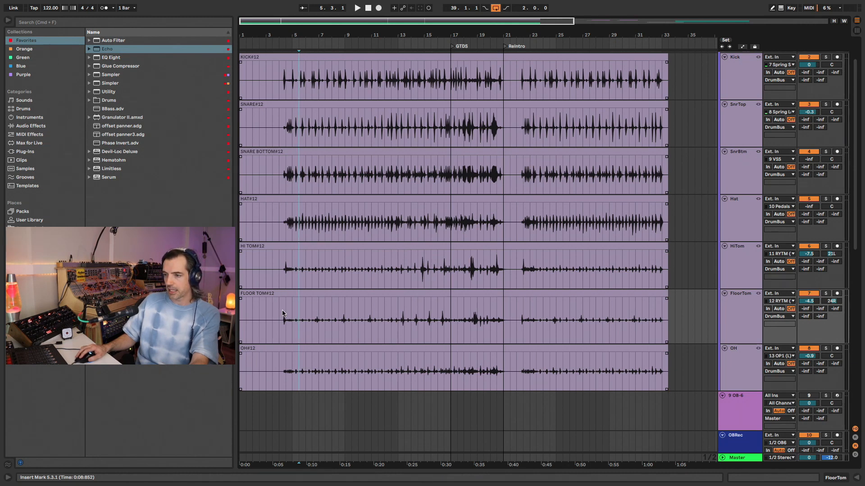
pyautogui.moveTo(331, 32)
pyautogui.mouseDown()
pyautogui.moveTo(331, 45)
pyautogui.moveTo(331, 32)
pyautogui.mouseUp()
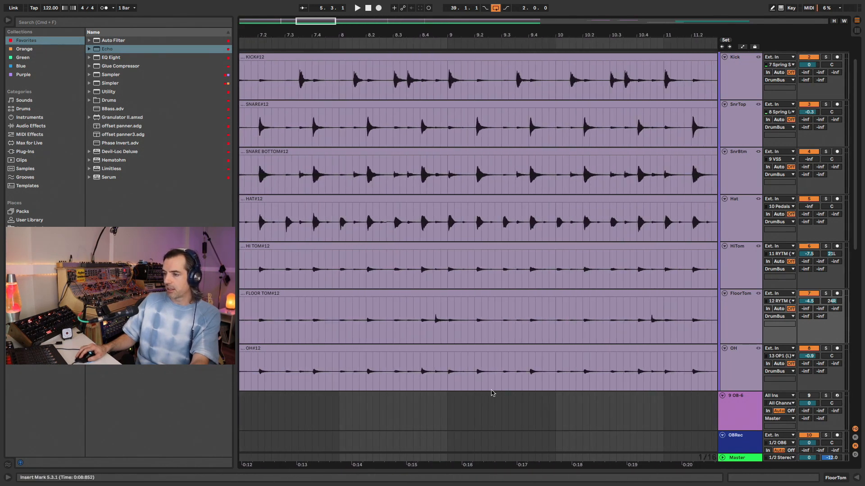
pyautogui.moveTo(448, 336); pyautogui.dragTo(649, 332)
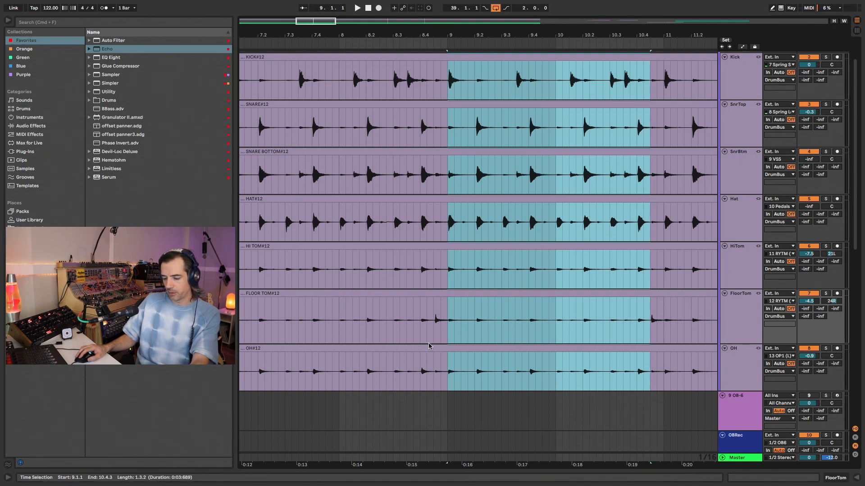
pyautogui.press('0')
pyautogui.moveTo(440, 330)
pyautogui.mouseDown()
pyautogui.moveTo(478, 328)
pyautogui.moveTo(454, 326)
pyautogui.mouseUp()
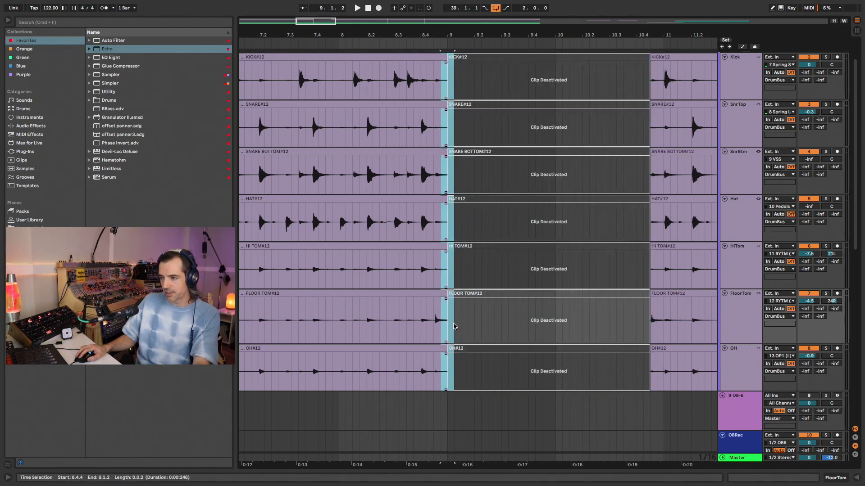
pyautogui.press('f')
pyautogui.press('alt+super+f')
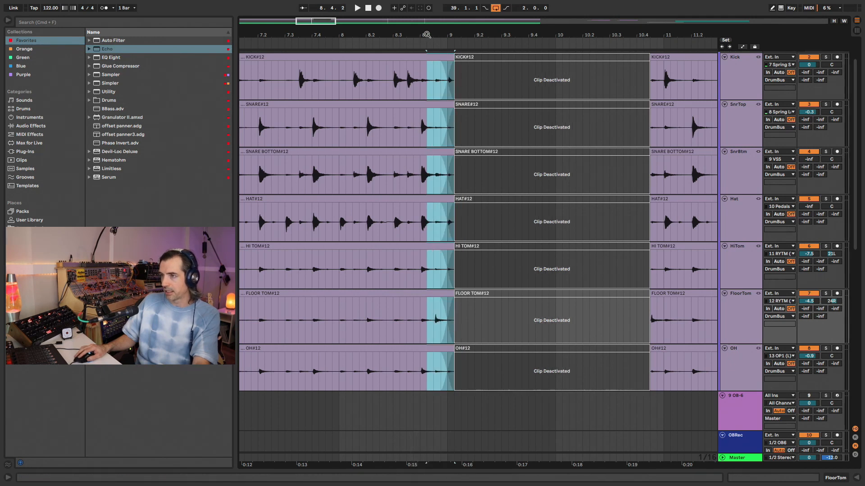
# Try deactivating the section just before the floor tom hit ahead of bar 9 on all linked drum tracks, and undo the edits
pyautogui.moveTo(427, 34); pyautogui.dragTo(398, 165)
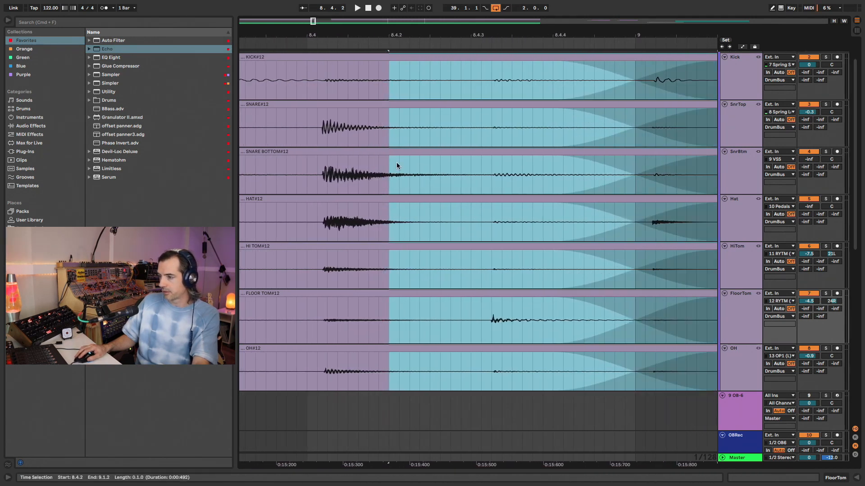
pyautogui.moveTo(492, 332); pyautogui.dragTo(255, 315)
pyautogui.press('0')
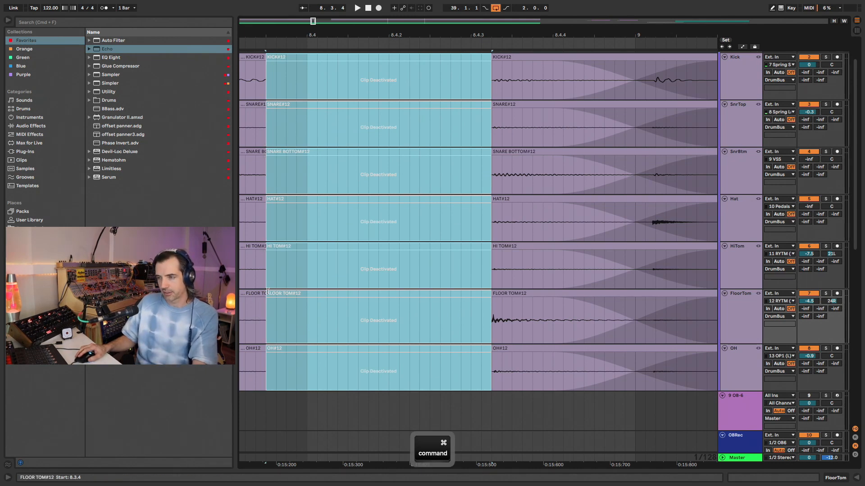
pyautogui.press('super+z')
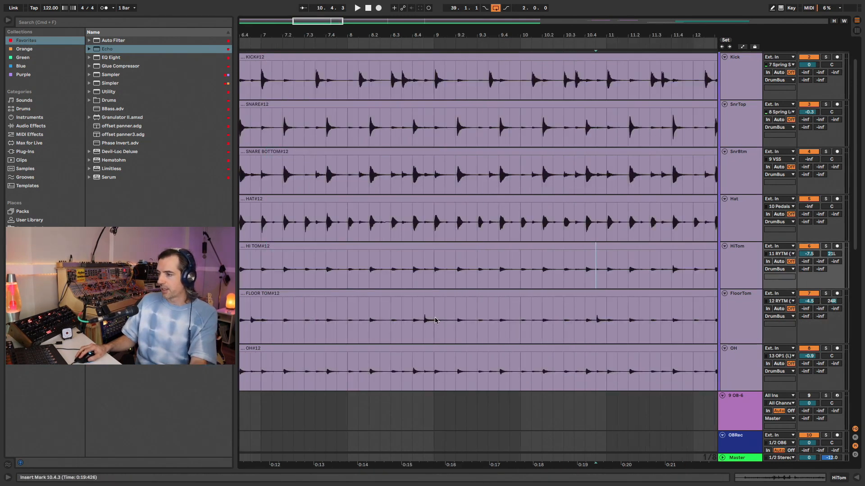
# On FloorTom only, deactivate 9.1.1–10.4.3 and 7.1.1–8.4.3, and crossfade the edit boundary at 9.1.1–9.1.3
pyautogui.moveTo(434, 322); pyautogui.dragTo(594, 326)
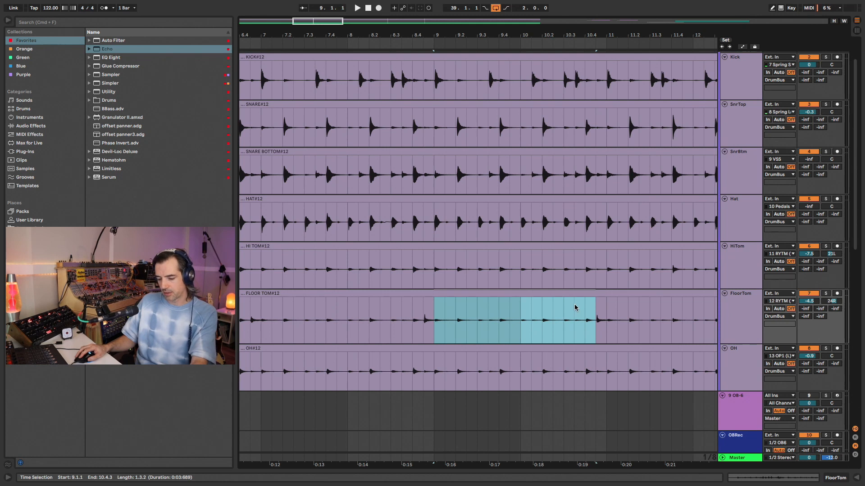
pyautogui.press('0')
pyautogui.moveTo(423, 326); pyautogui.dragTo(262, 312)
pyautogui.press('0')
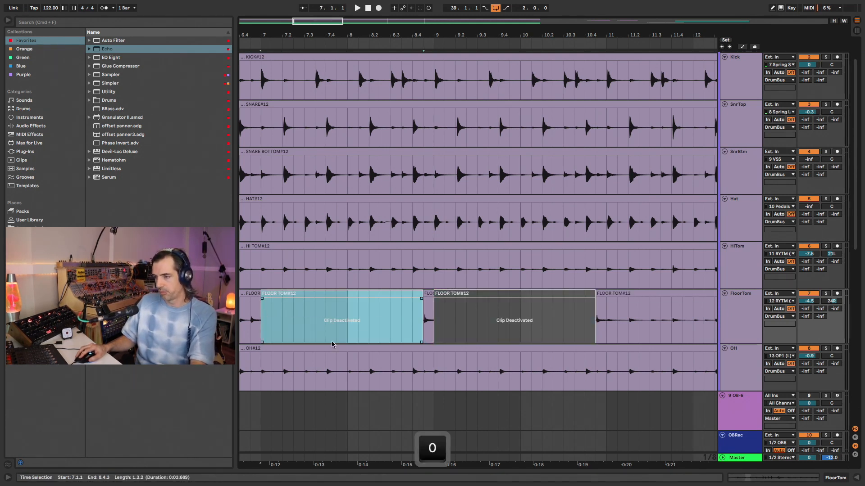
pyautogui.moveTo(442, 332); pyautogui.dragTo(433, 328)
pyautogui.press('0')
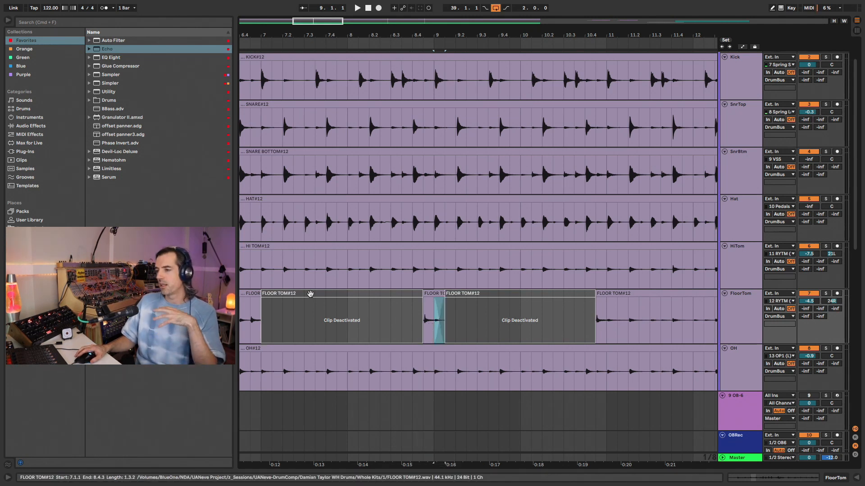
# Link the drum tracks from Kick to OH, and place the insert marker at 11.1.1
pyautogui.click(734, 354)
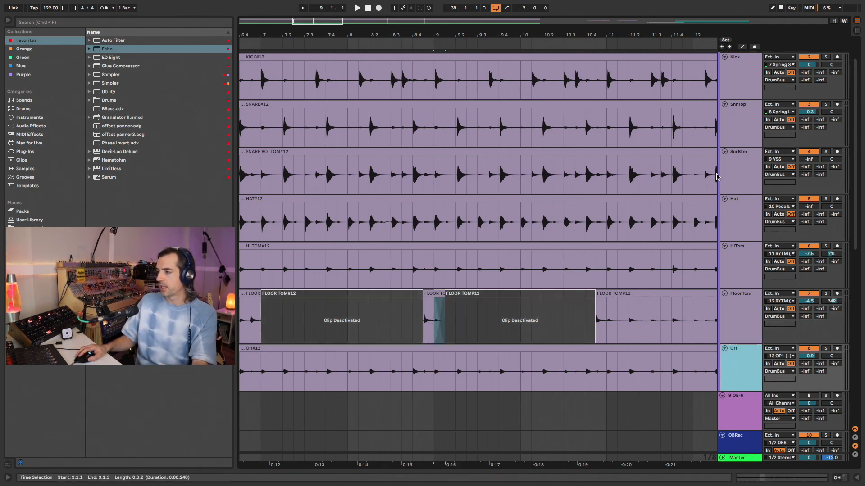
pyautogui.keyDown('shift'); pyautogui.click(744, 81); pyautogui.keyUp('shift')
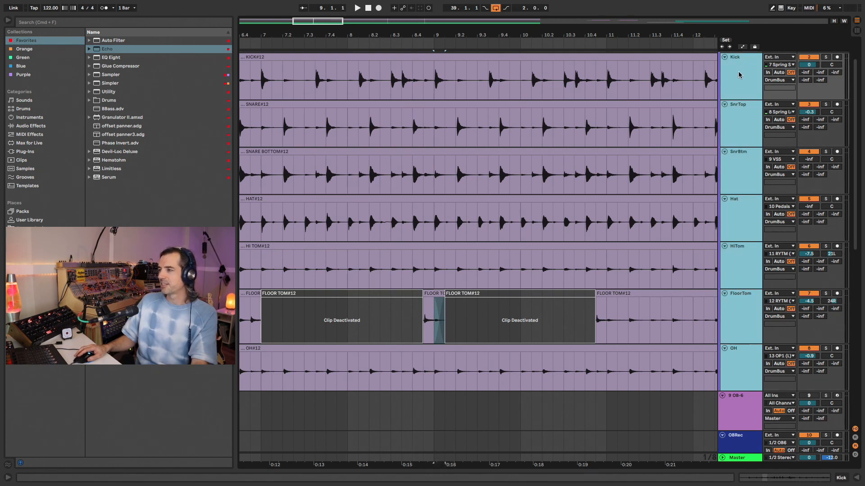
pyautogui.rightClick(738, 75)
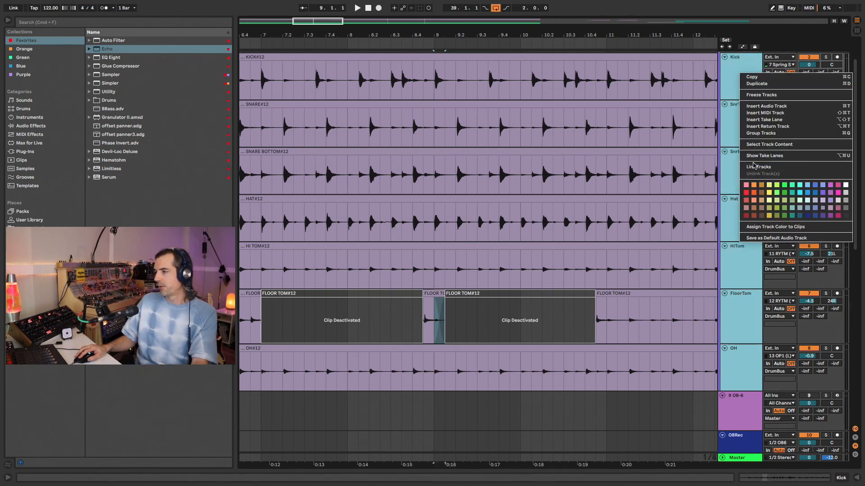
pyautogui.click(754, 167)
pyautogui.click(607, 259)
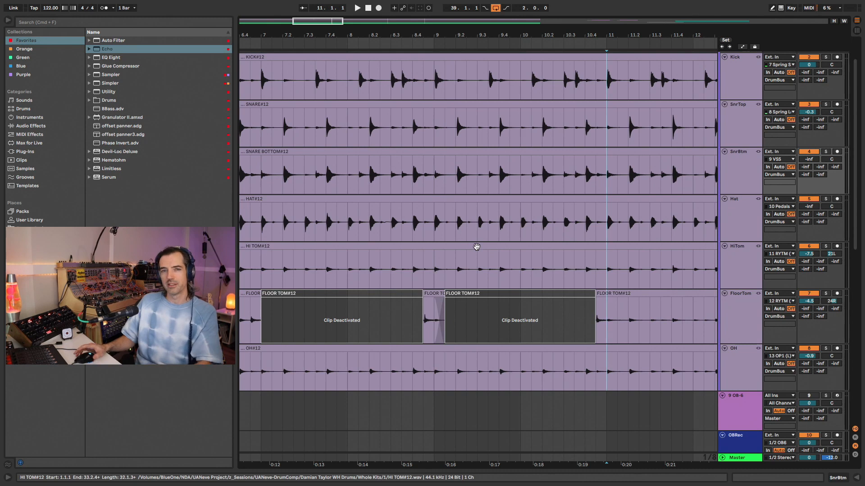